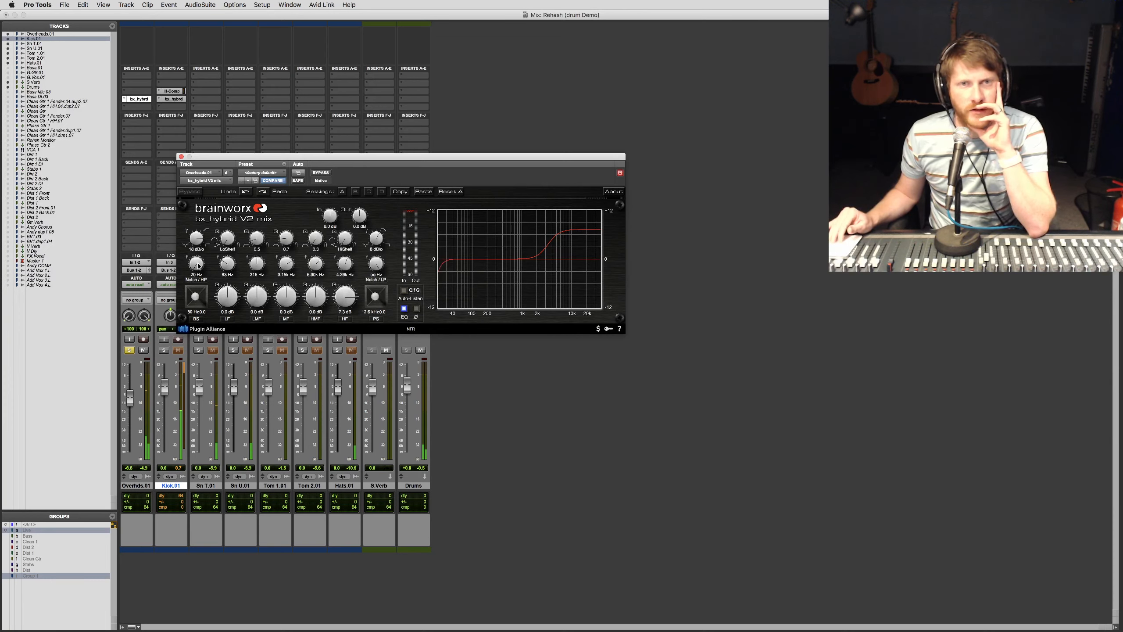
On the overheads EQ, set the high-pass filter to about 219 Hz at 12 dB/oct and the high-shelf gain to 6.2 dB
left_click_drag(193, 271, 194, 234)
left_click_drag(195, 238, 195, 244)
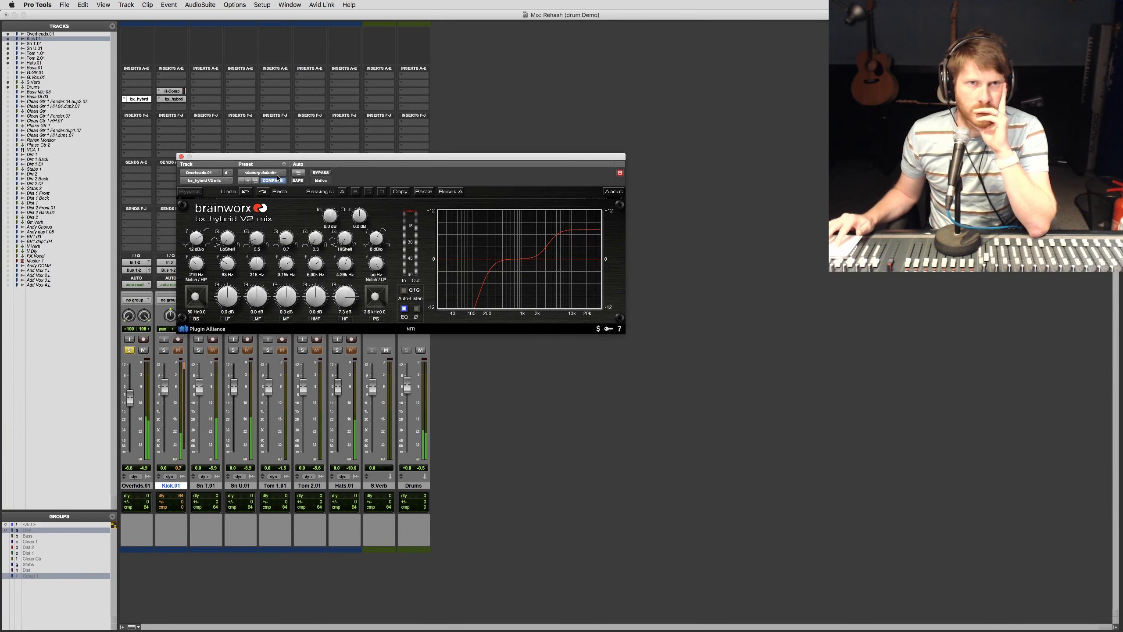
left_click_drag(288, 163, 292, 143)
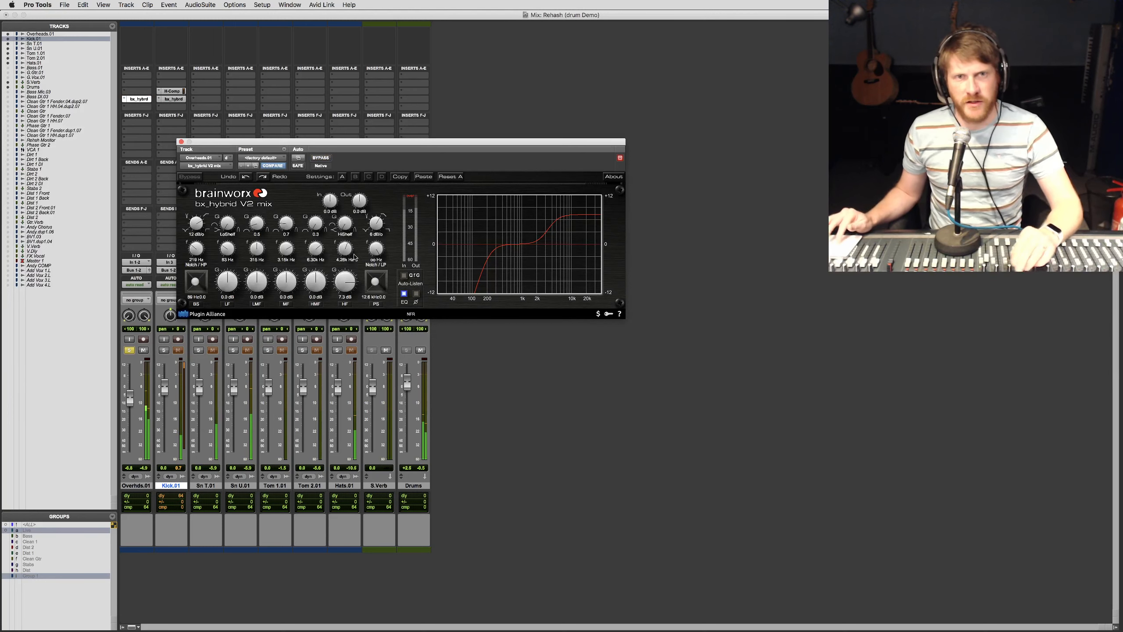
left_click_drag(340, 286, 340, 293)
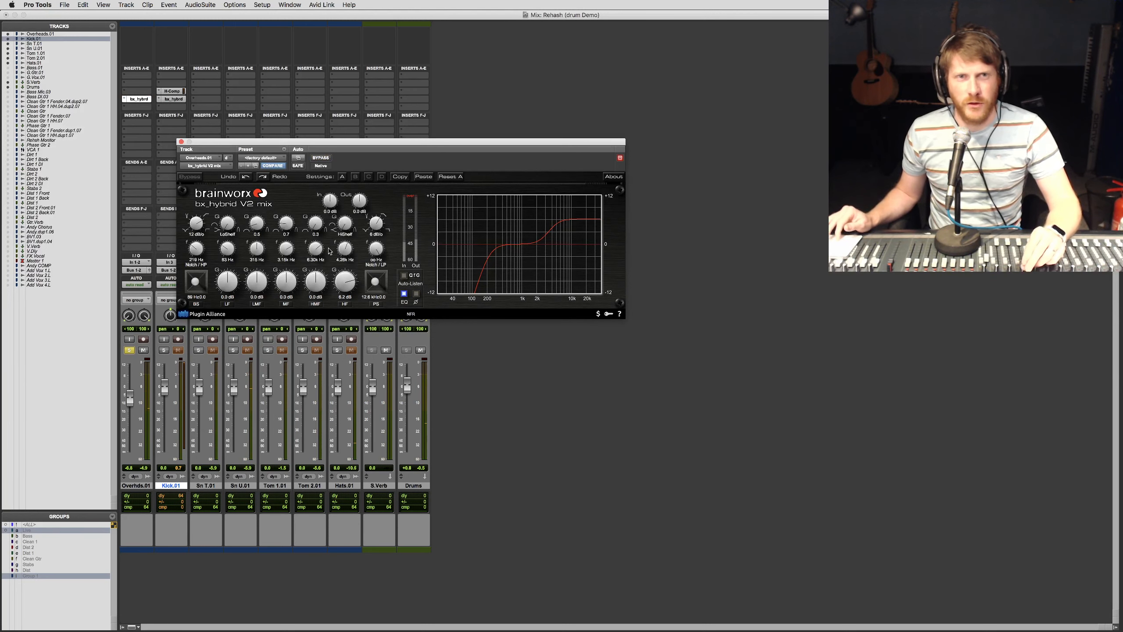
Sweep the overheads EQ's HMF band for harshness during playback and cut it by 10 dB at about 3.66 kHz with a Q of 11.9
left_click_drag(316, 255, 286, 256)
left_click_drag(316, 282, 316, 248)
left_click_drag(316, 223, 316, 190)
left_click_drag(316, 246, 320, 248)
key("space")
left_click_drag(316, 282, 306, 325)
key("super+equal")
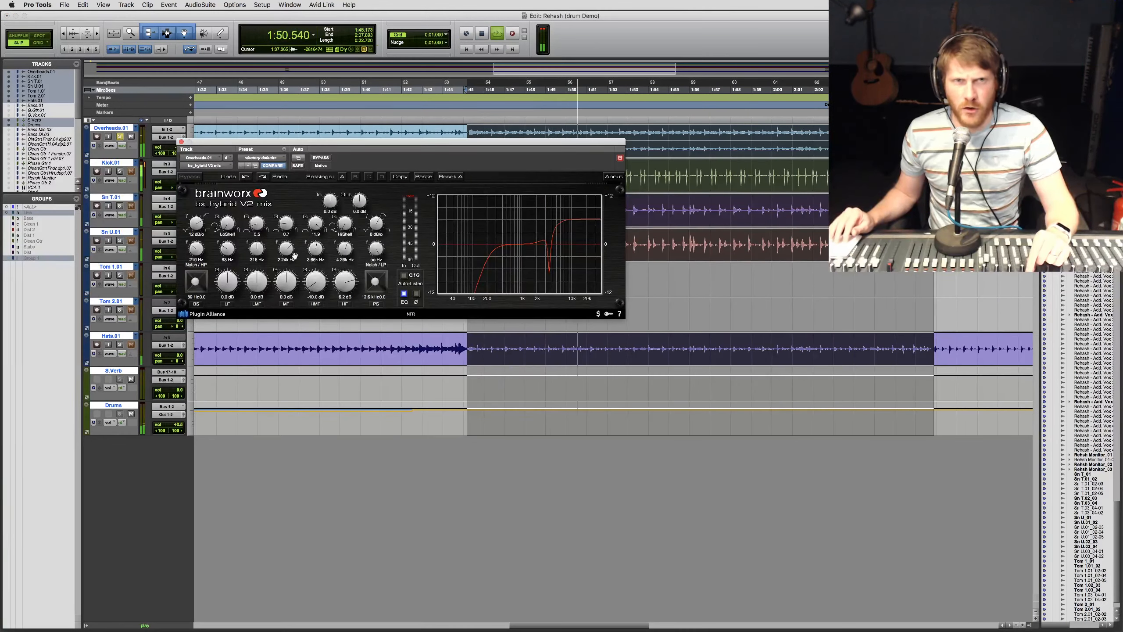
Cut the overheads EQ's MF band by 7.8 dB just below 1 kHz with a Q of about 4.2, and set the high shelf to 7.1 dB
left_click_drag(287, 225, 287, 200)
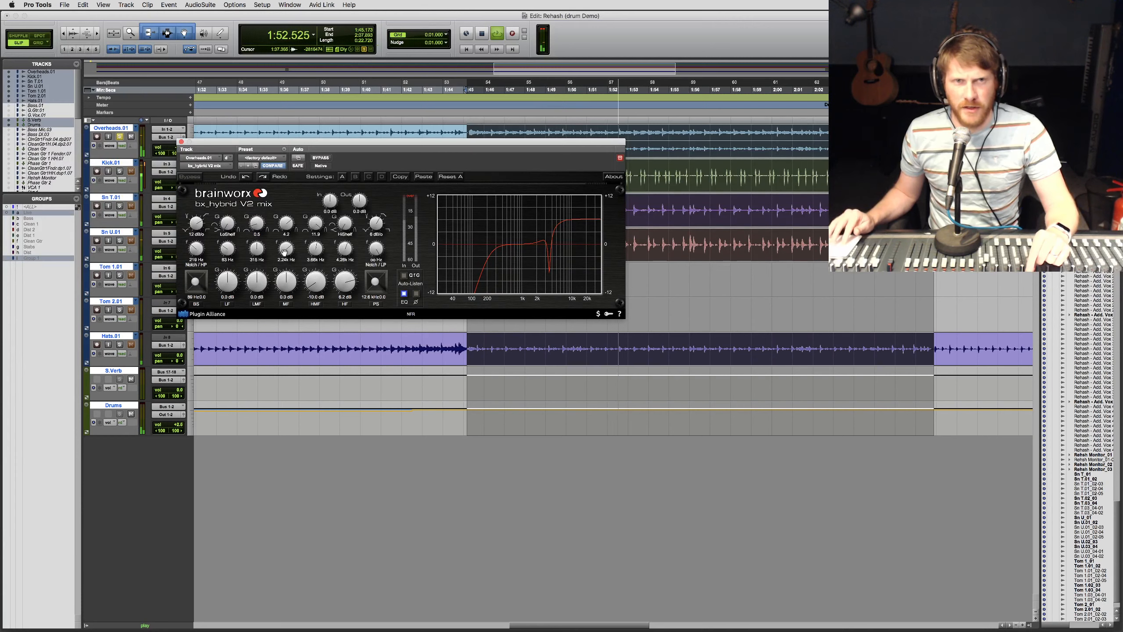
mouse_move(284, 251)
left_mouse_down()
mouse_move(285, 267)
mouse_move(288, 243)
left_mouse_up()
left_click_drag(286, 282, 286, 305)
left_click_drag(345, 281, 344, 279)
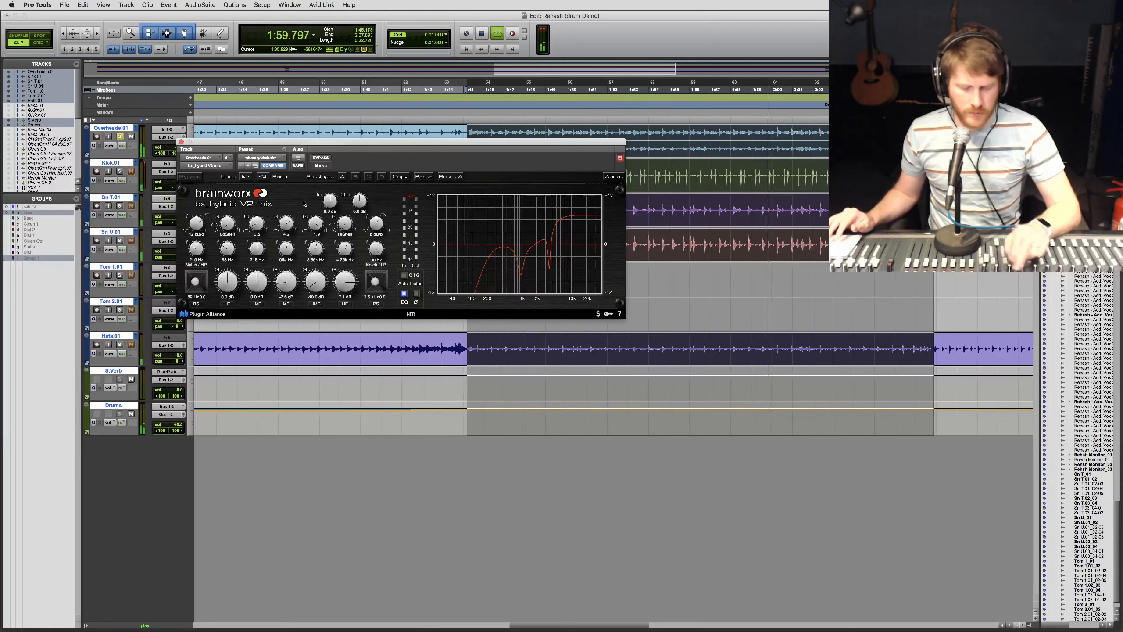
Insert the stereo H-Comp compressor on the Overheads track above its EQ, and place its window clear of the channel strips
key("super+equal")
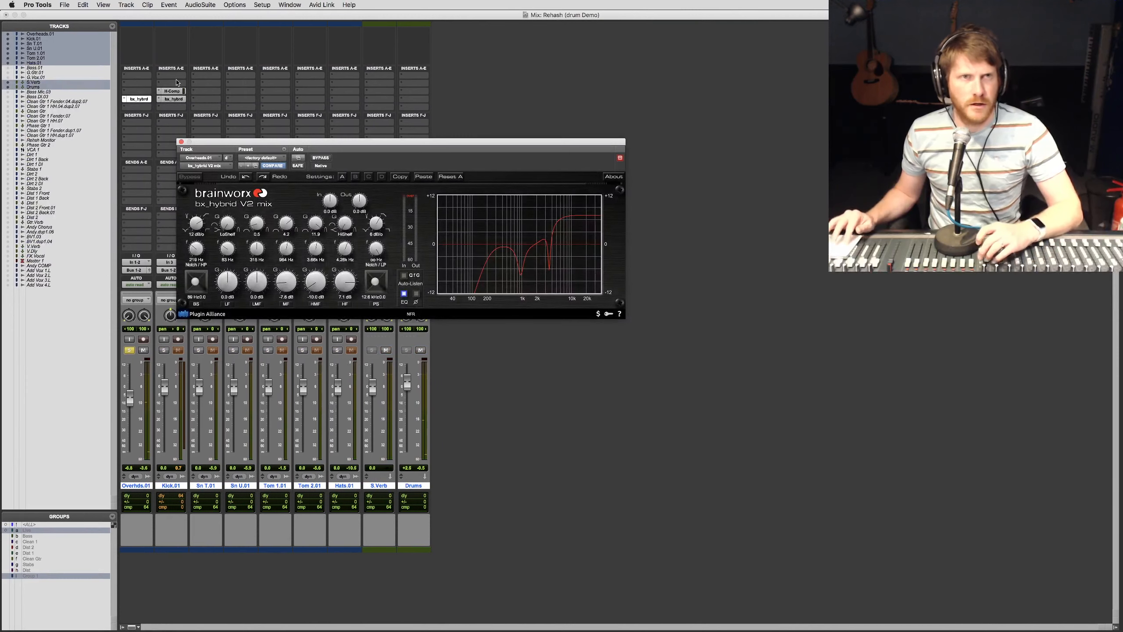
left_click(137, 91)
left_click(138, 91)
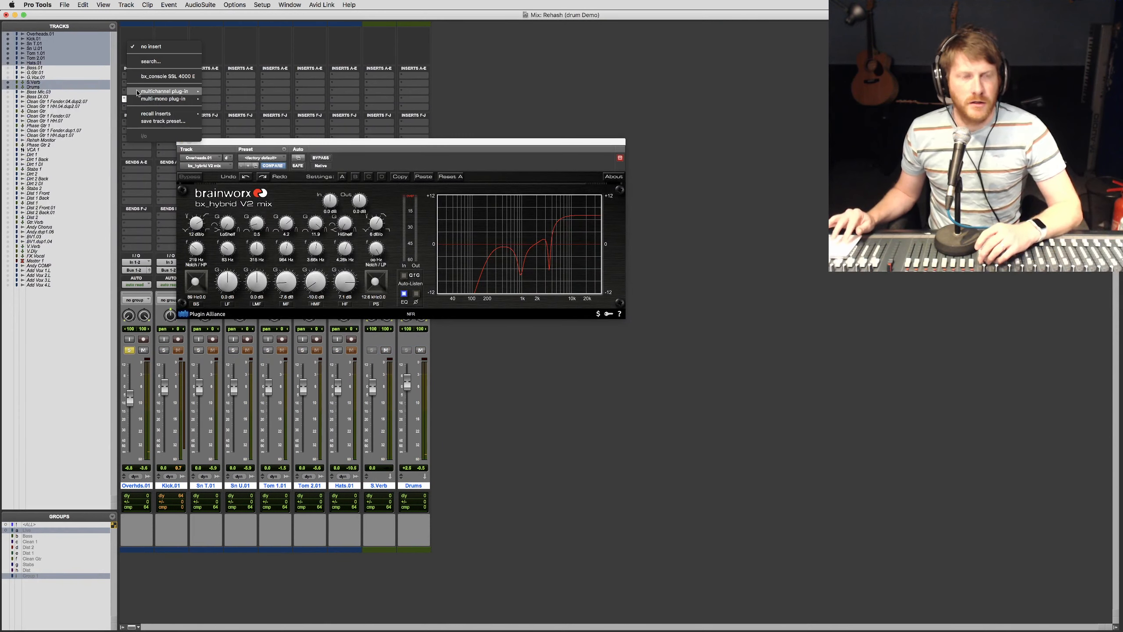
type("h-co")
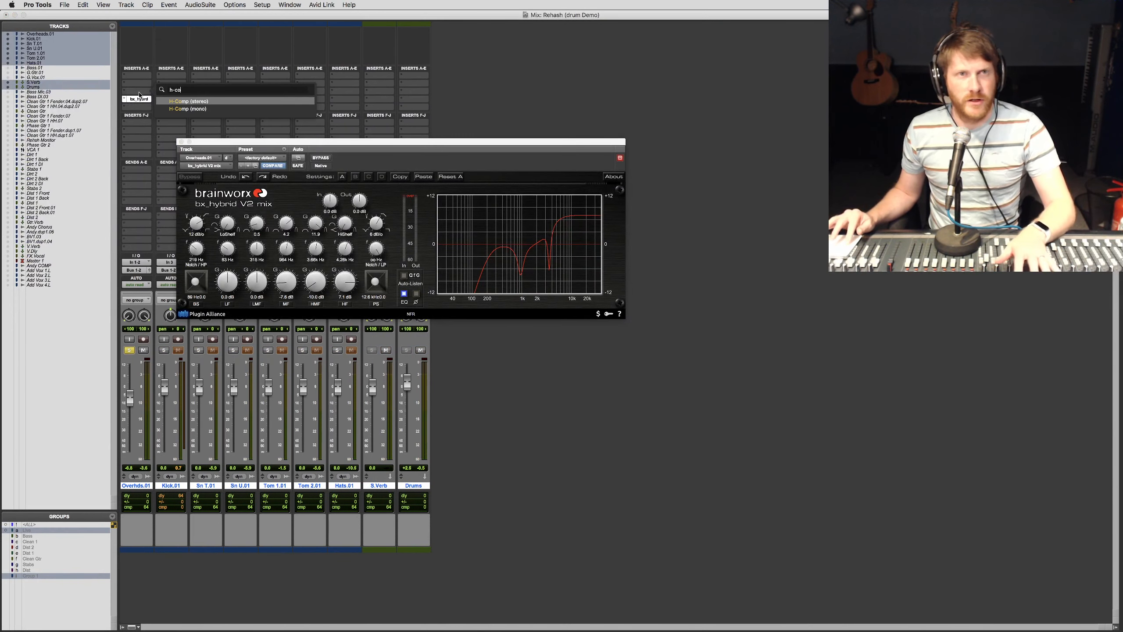
key("Return")
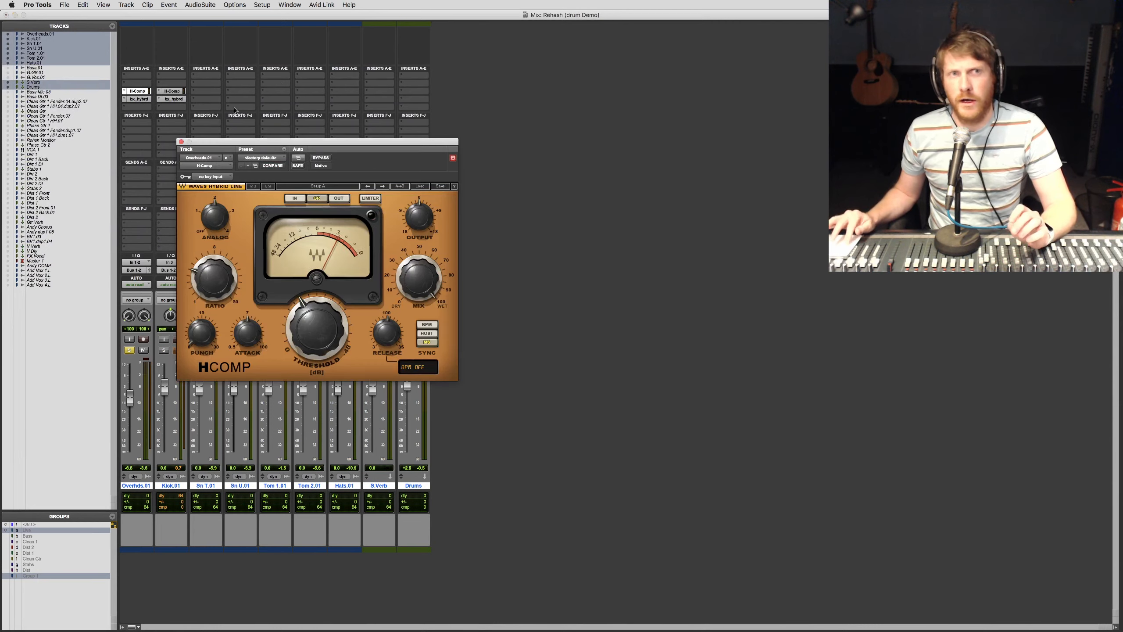
left_click_drag(281, 146, 585, 174)
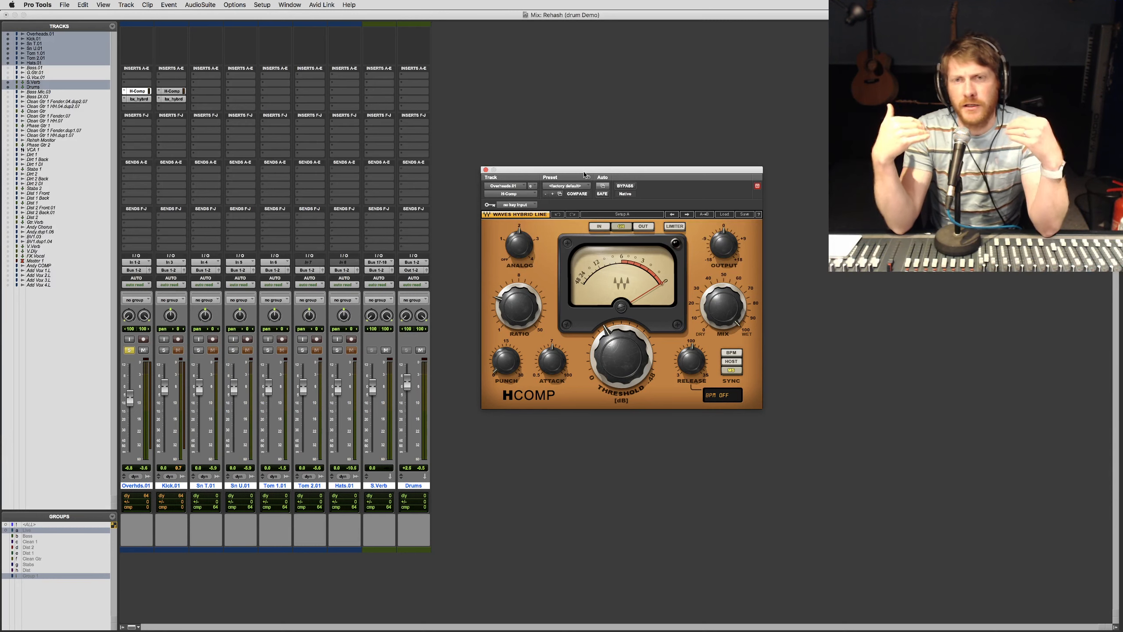
left_click_drag(583, 175, 469, 169)
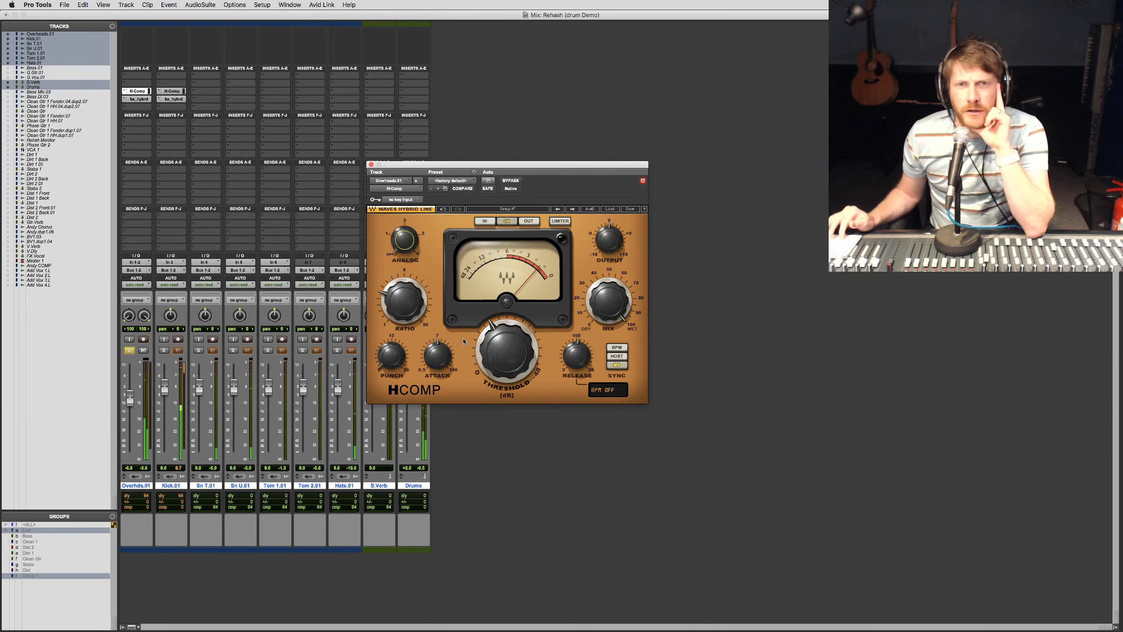
Adjust the attack, release and ratio of the overheads H-Comp by ear during playback
mouse_move(438, 356)
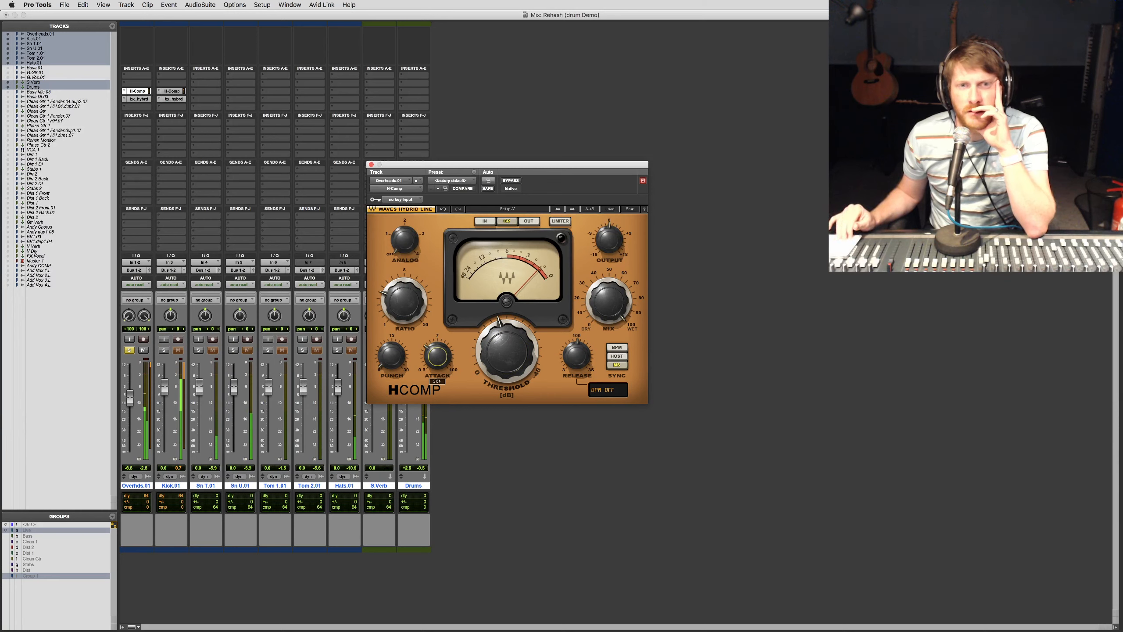
left_click_drag(438, 356, 438, 350)
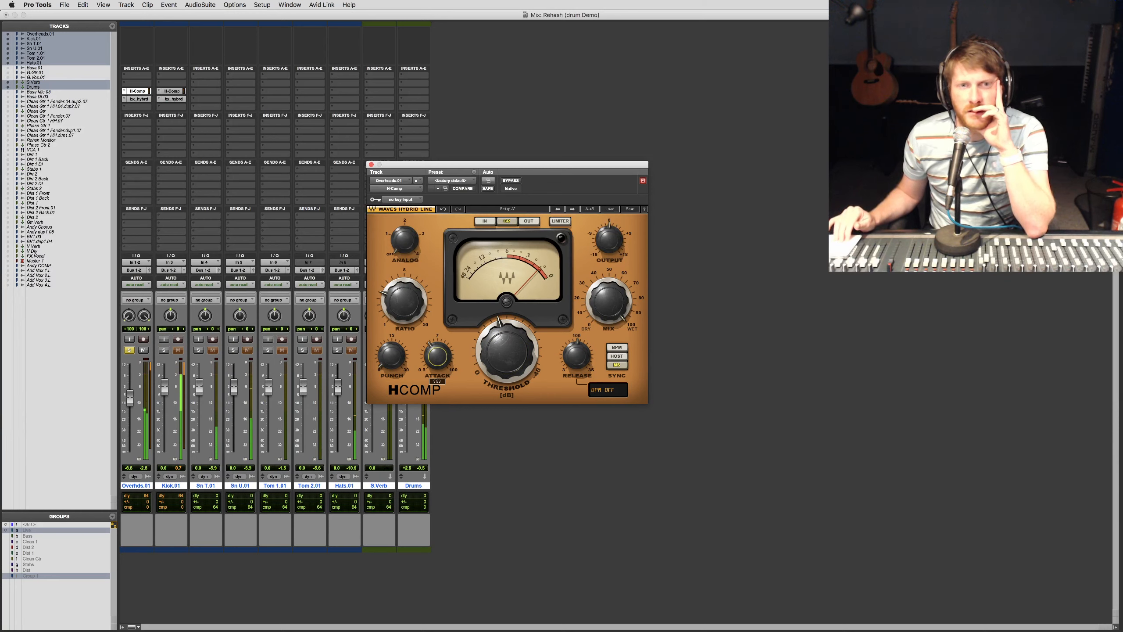
mouse_move(577, 355)
left_click_drag(577, 355, 576, 367)
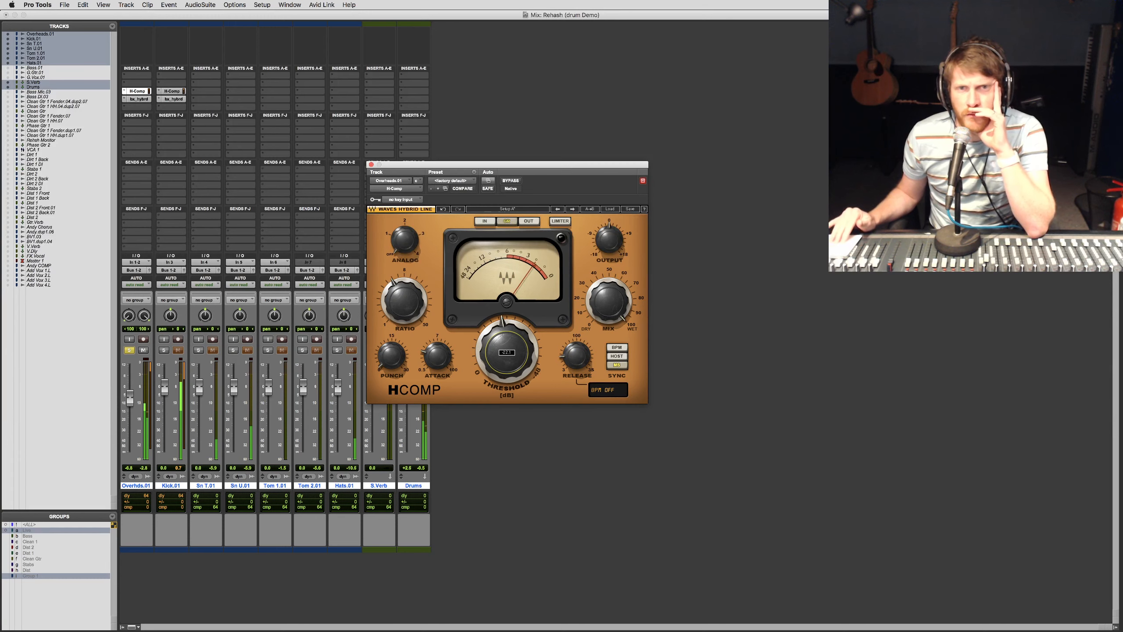
left_click_drag(580, 365, 580, 347)
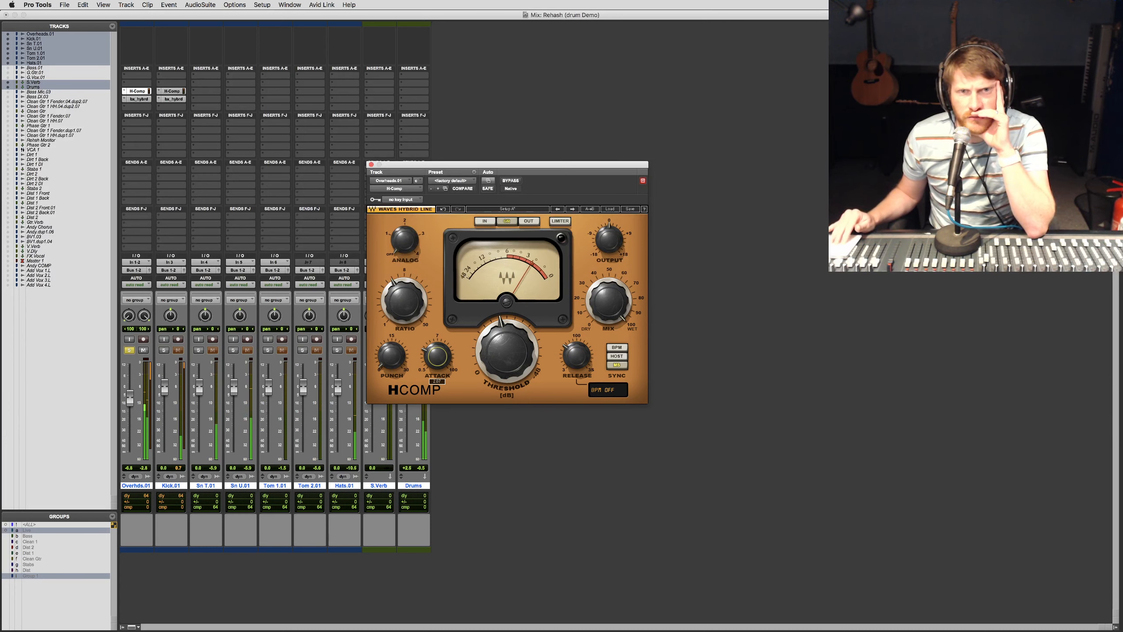
left_click(404, 306)
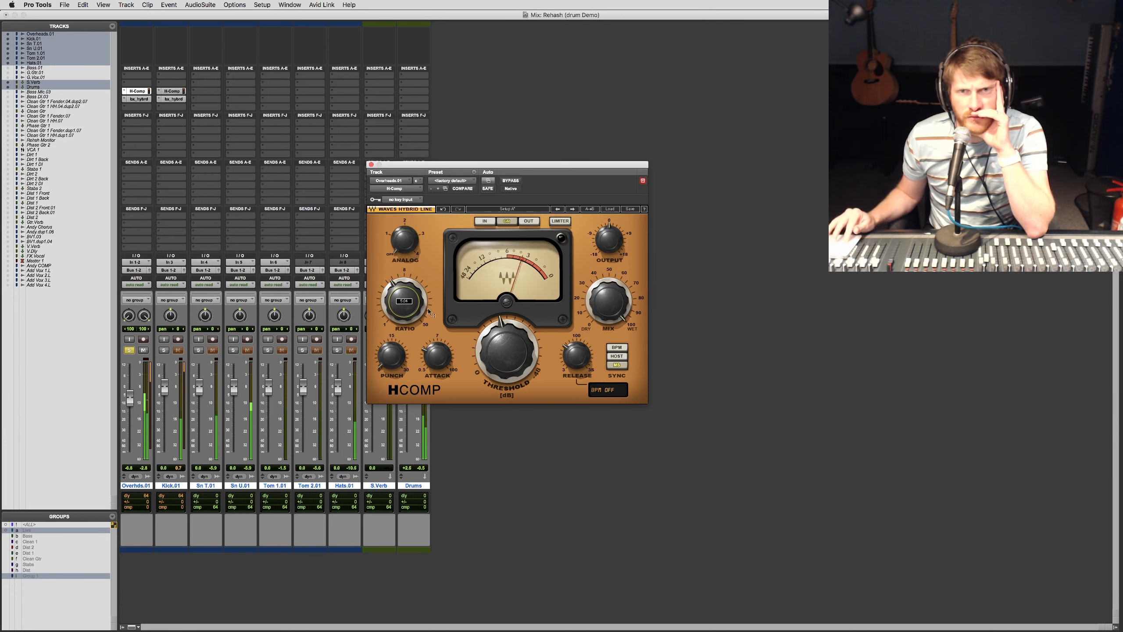
mouse_move(437, 356)
left_click_drag(436, 356, 436, 350)
Play the song from about 0:09 and lower the overheads compressor's threshold
key("super+equal")
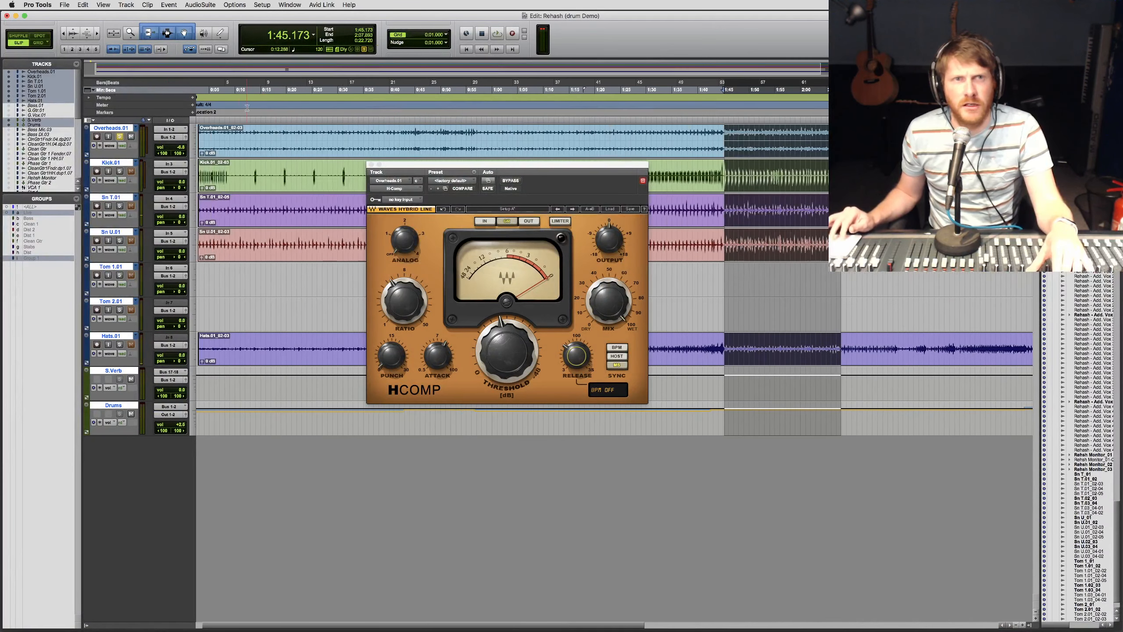
left_click(229, 94)
key("space")
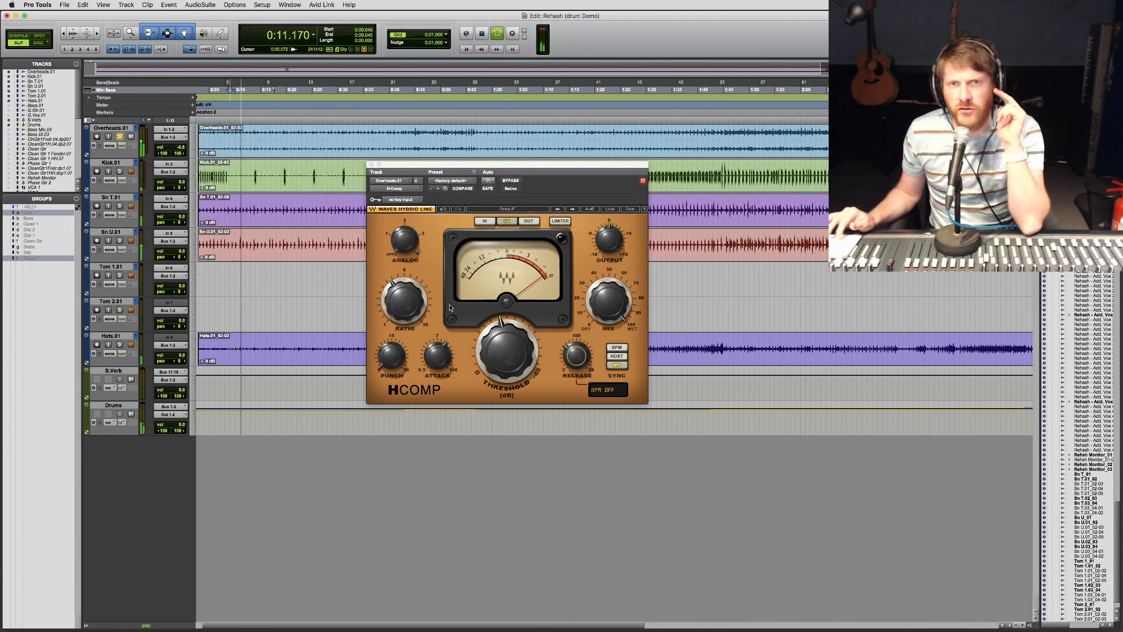
key("super+equal")
left_click_drag(507, 352, 506, 343)
Solo the kick together with the overheads, fine-tune the overheads compressor's release while listening, and stop playback
left_click(163, 351)
left_click_drag(576, 356, 576, 323)
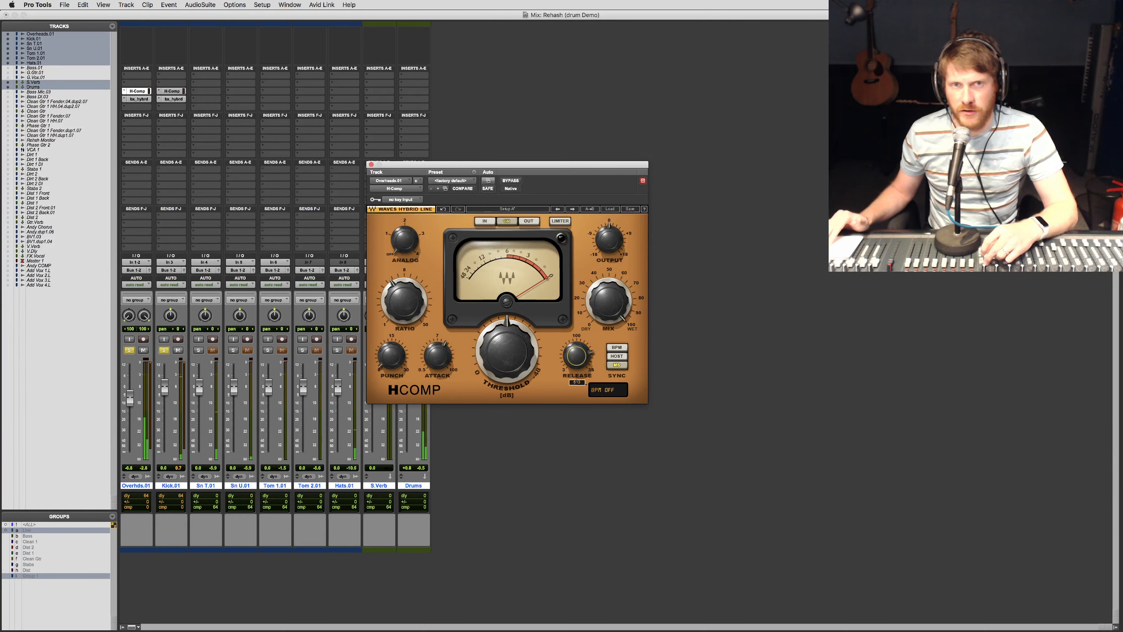
left_click_drag(576, 356, 576, 359)
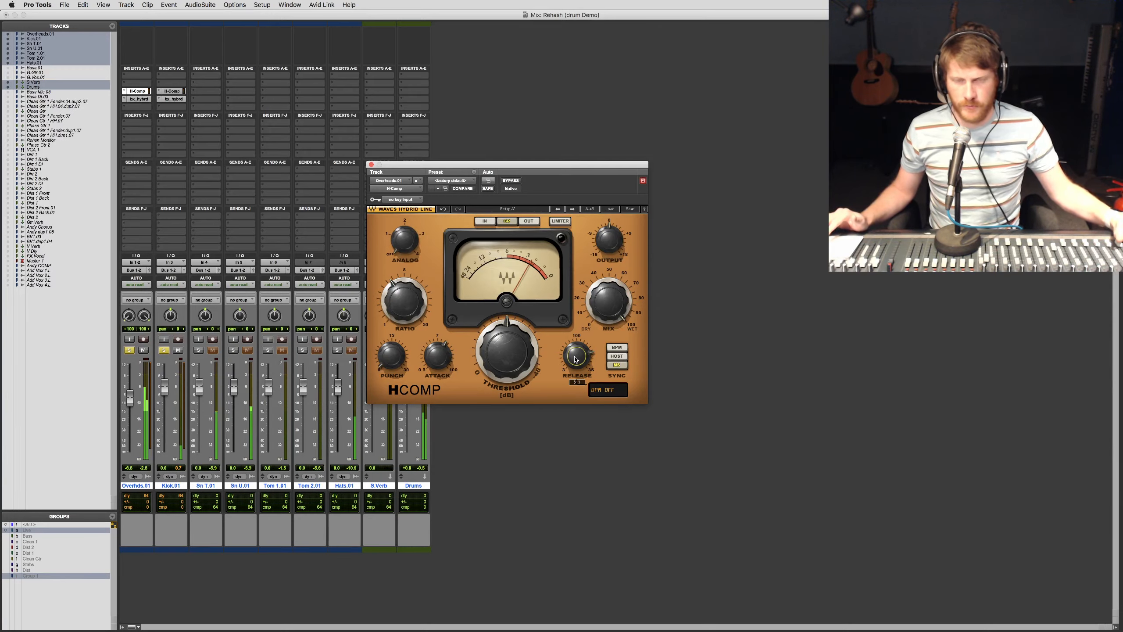
key("super+equal")
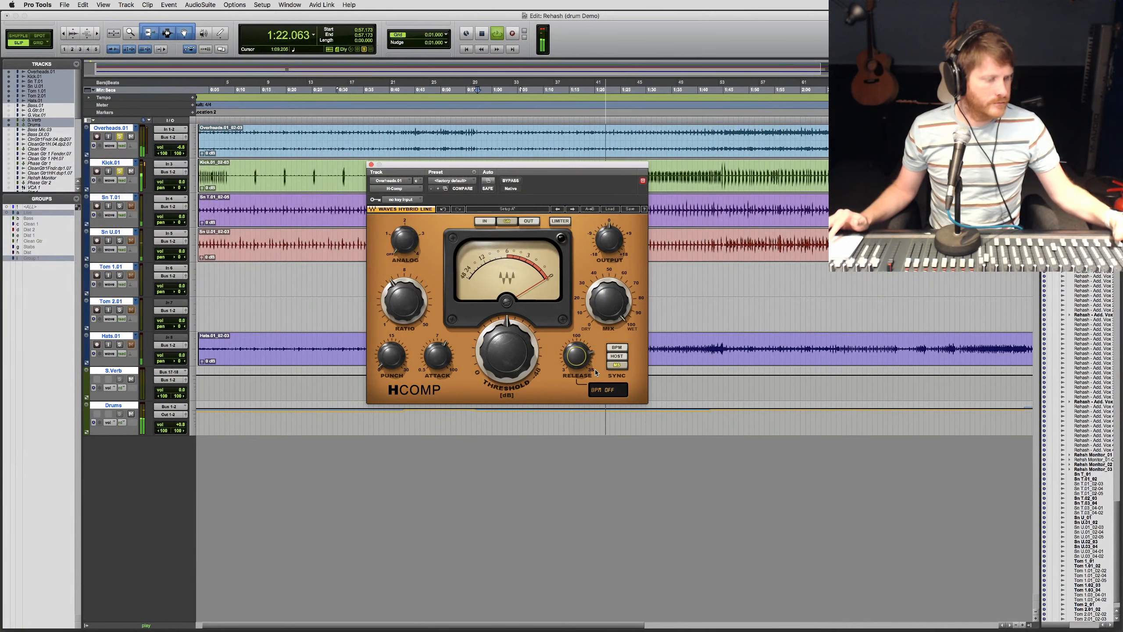
key("super+equal")
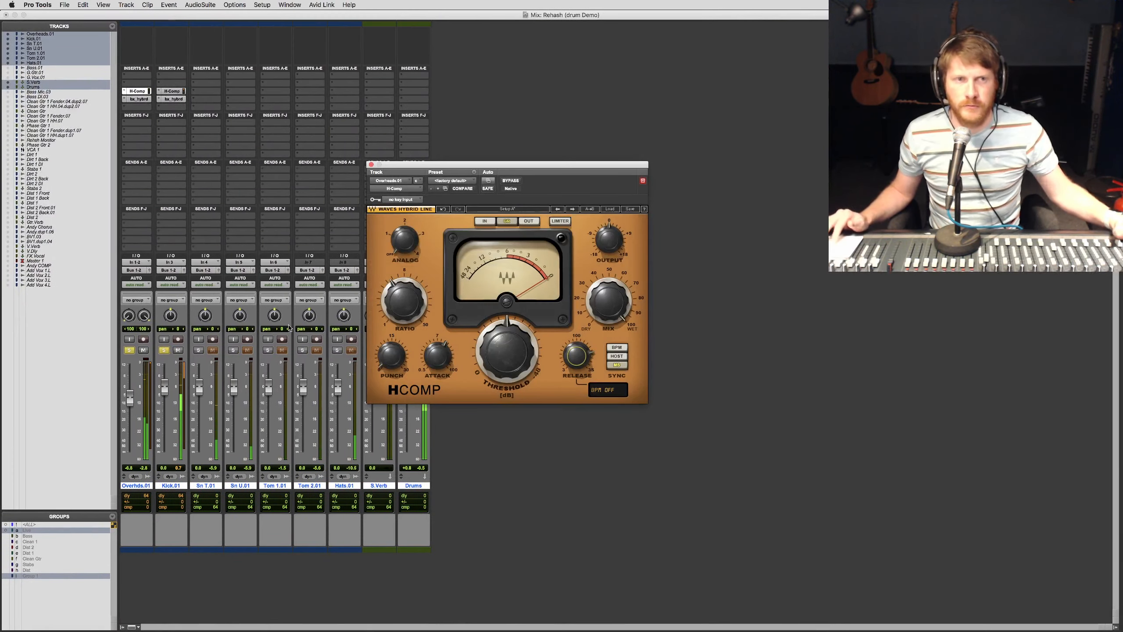
key("space")
Take the kick and overheads out of solo and solo the Sn T.01 snare track
left_click(164, 350)
left_click(129, 350)
left_click(198, 351)
Insert the bx_hybrid V2 mix (mono) EQ on the Sn T.01 track and place its window beside the inserts
left_click_drag(478, 164, 684, 180)
left_click(205, 99)
mouse_move(289, 101)
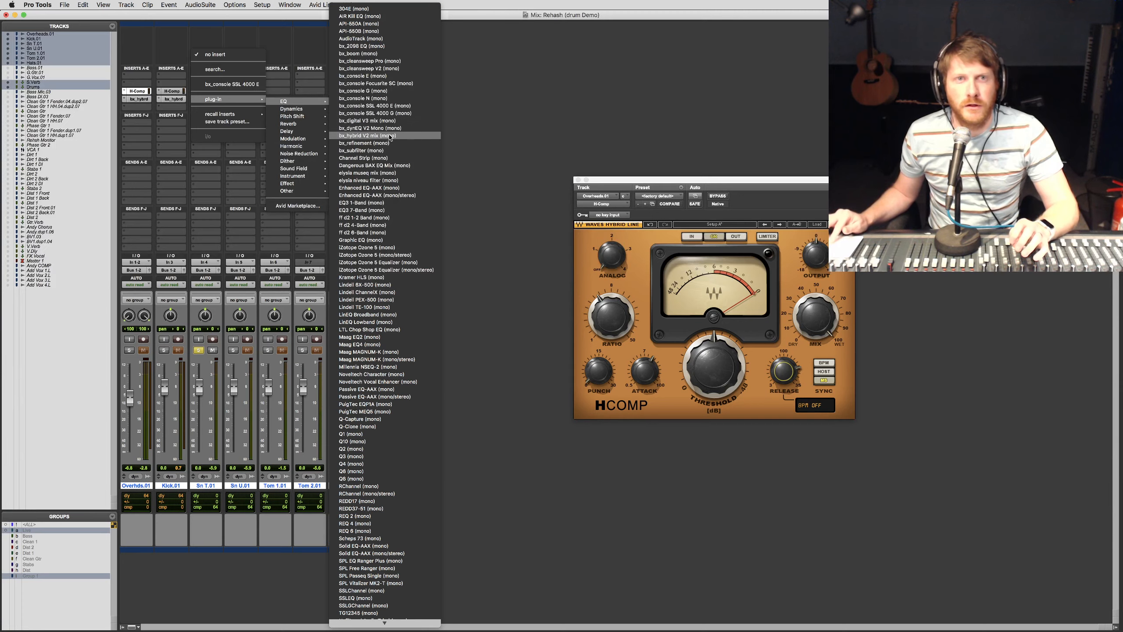
left_click(371, 137)
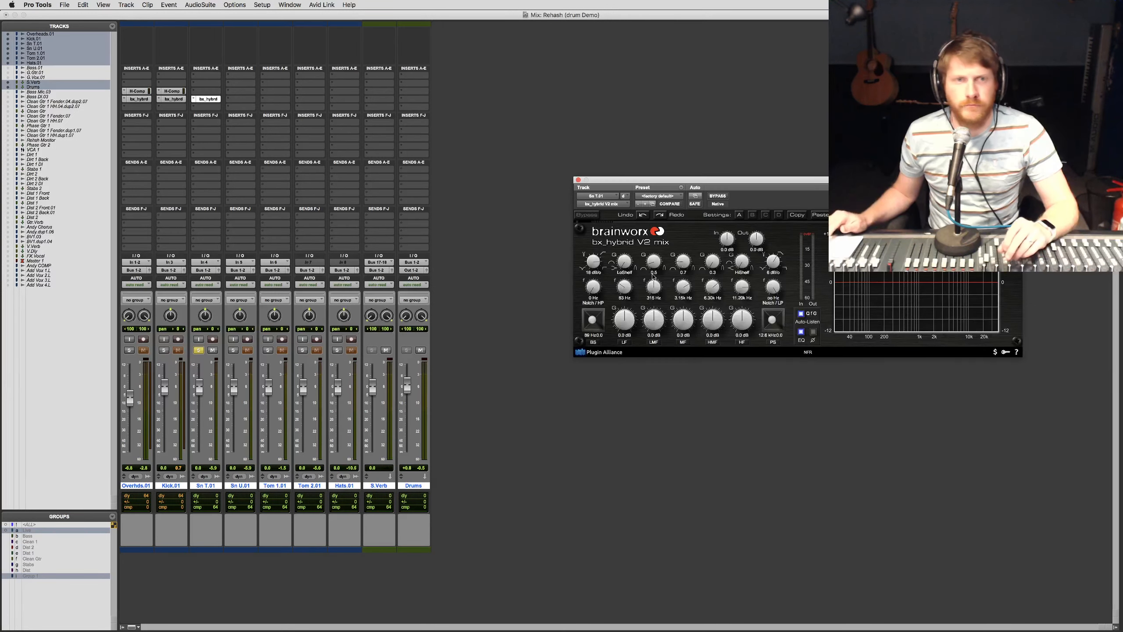
left_click_drag(721, 179, 301, 114)
During playback, boost the snare EQ's high shelf by about 9.7 dB at 6 kHz and turn off Auto-Listen
key("super+equal")
key("space")
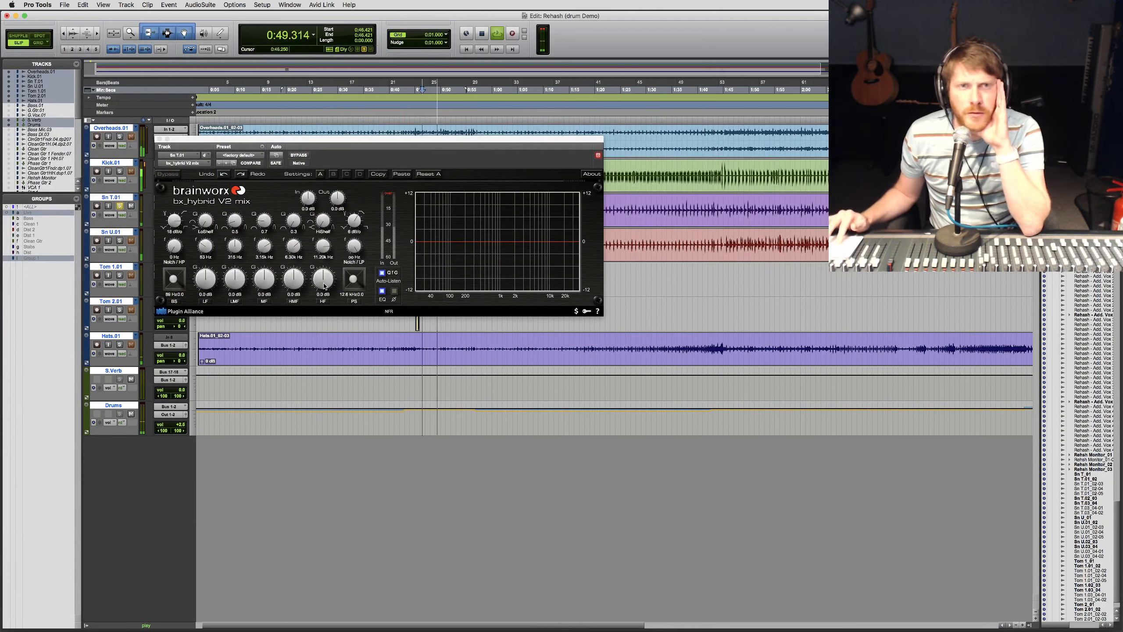
mouse_move(324, 286)
left_mouse_down()
mouse_move(323, 250)
mouse_move(321, 286)
left_mouse_up()
left_click(382, 272)
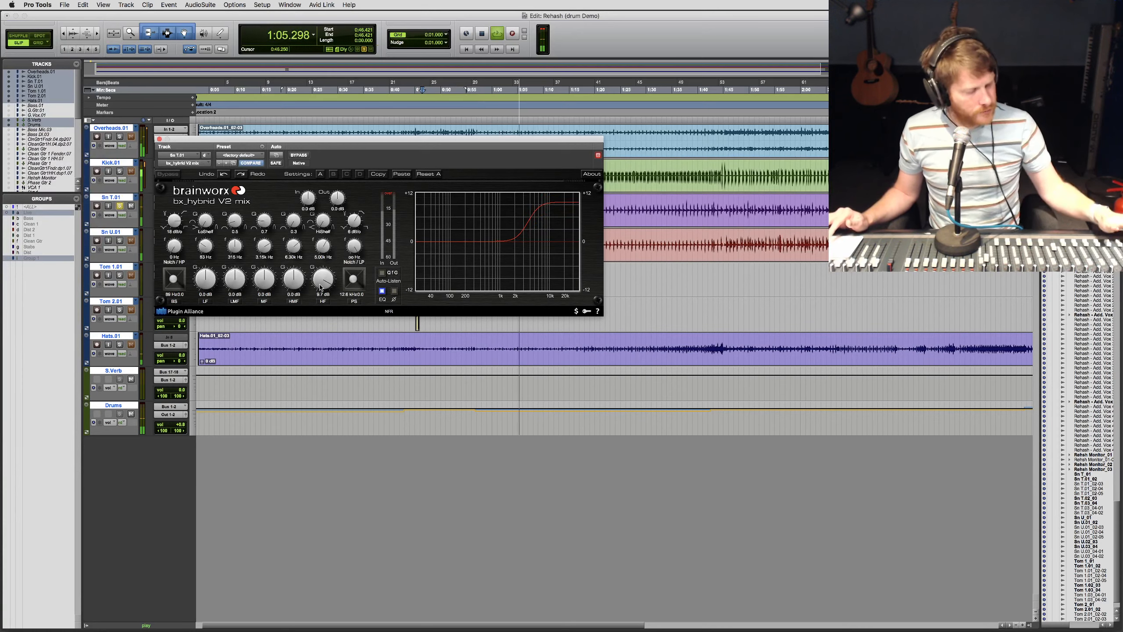
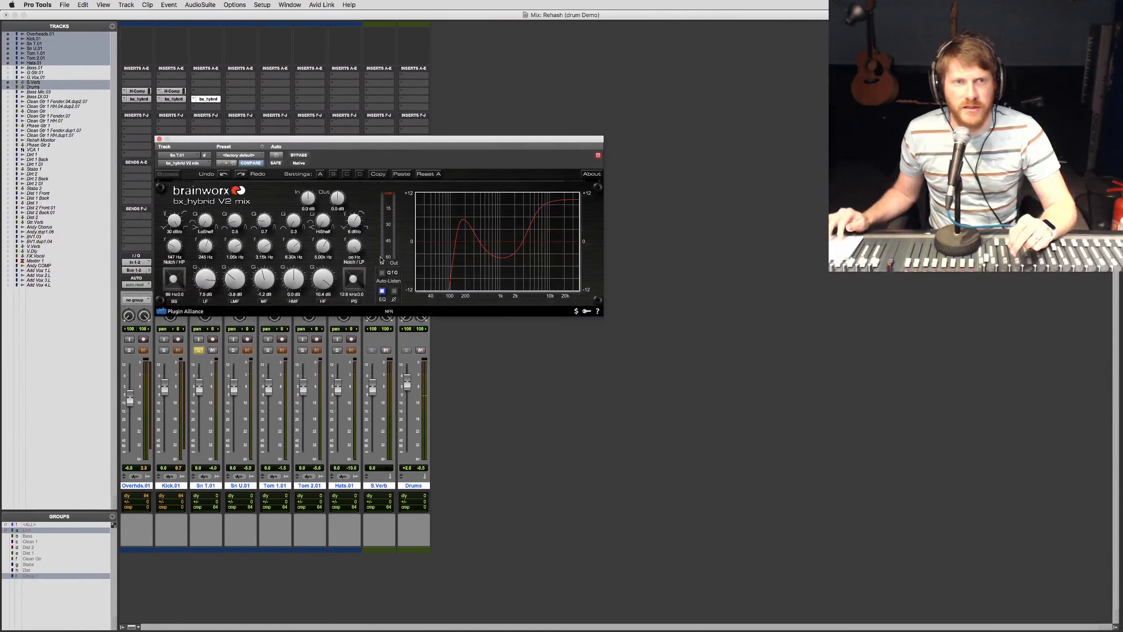
Insert the H-Comp compressor on the Sn T.01 track in the slot above its EQ
left_click_drag(361, 140, 342, 133)
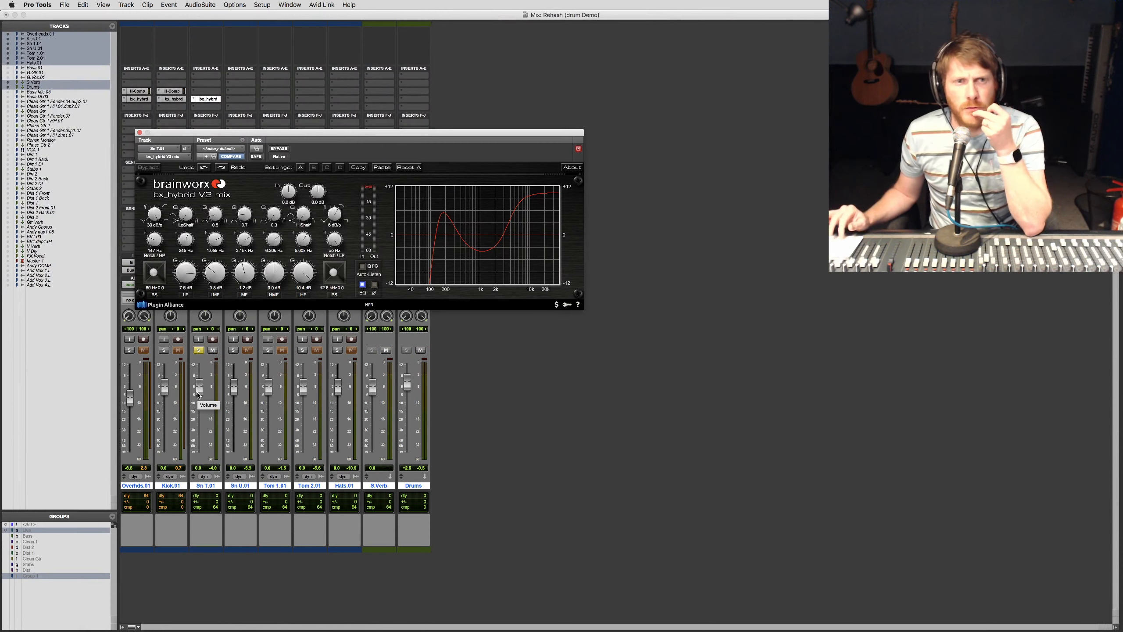
left_click_drag(219, 136, 234, 136)
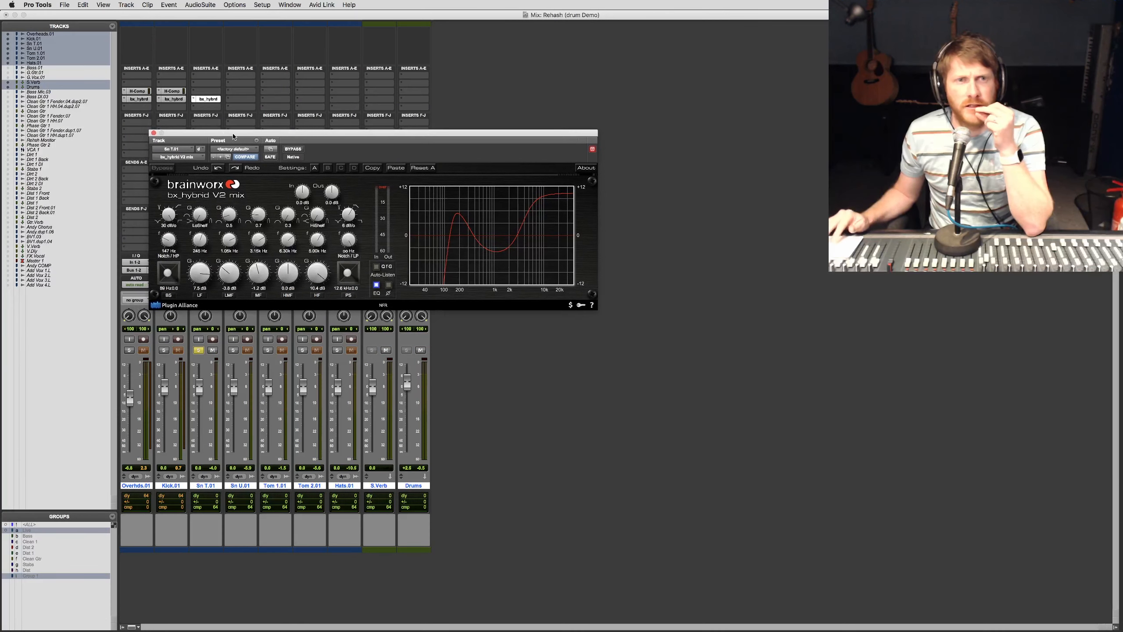
left_click(193, 93)
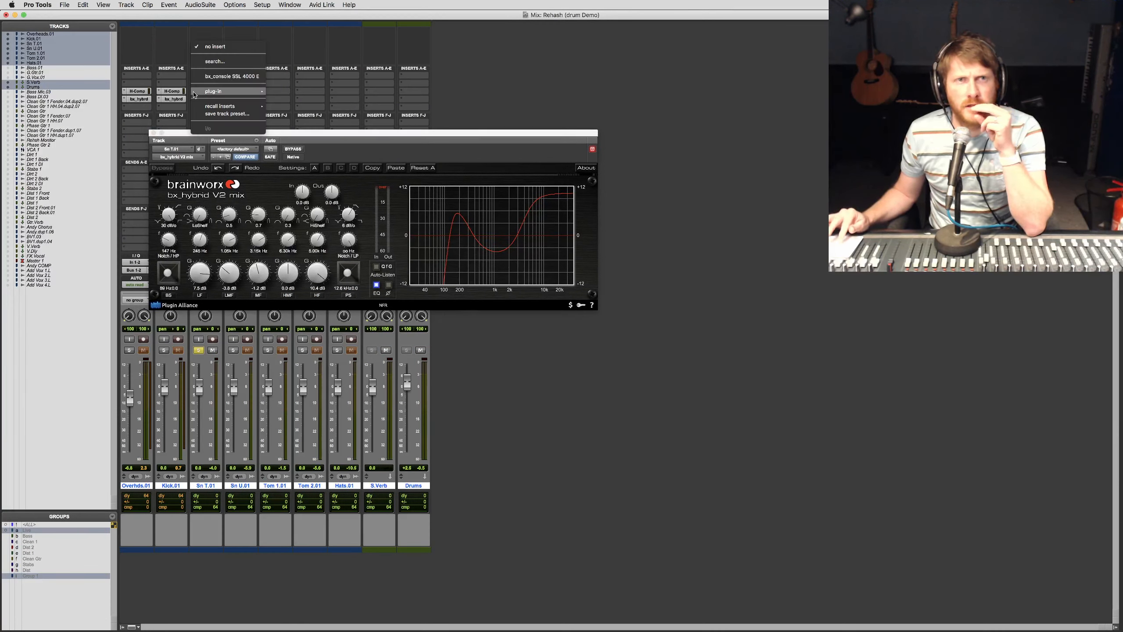
mouse_move(213, 92)
left_click(312, 261)
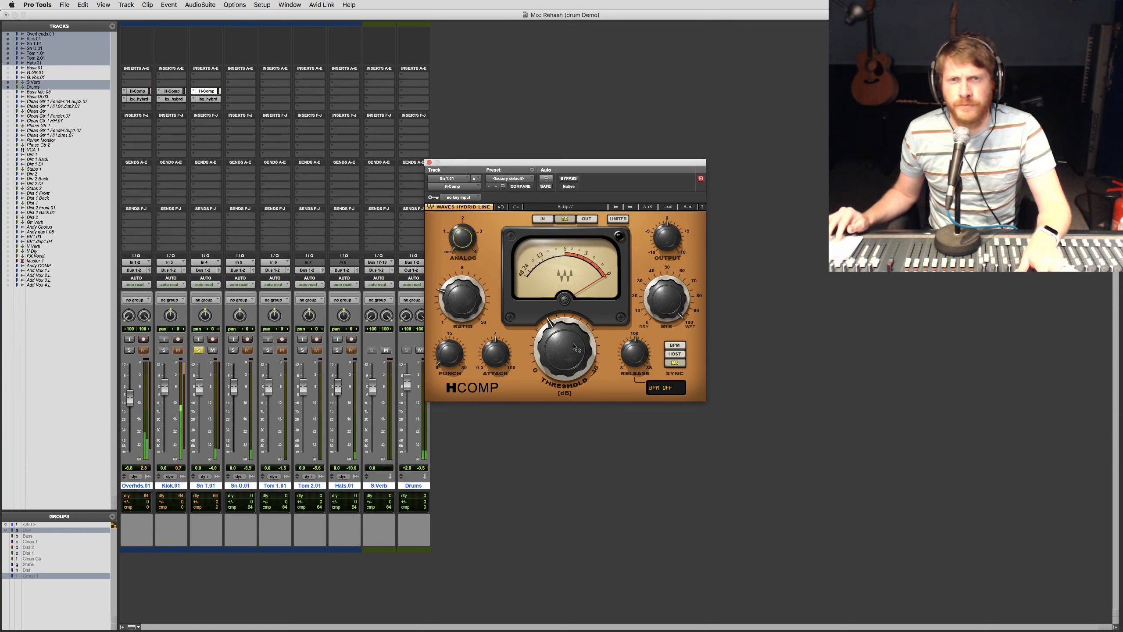
Lower the snare H-Comp's threshold, raise its ratio, and lengthen its attack and release during playback
left_click_drag(570, 355, 570, 337)
left_click_drag(462, 298, 462, 292)
left_click_drag(496, 354, 495, 340)
mouse_move(635, 354)
left_mouse_down()
mouse_move(637, 363)
mouse_move(637, 332)
left_mouse_up()
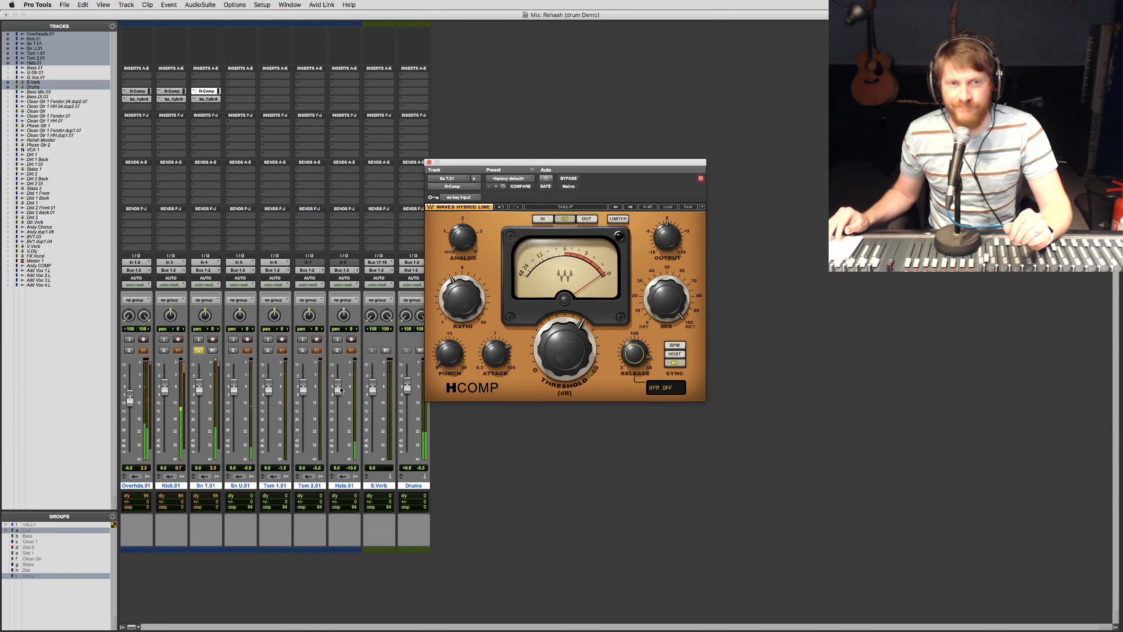
Pull the Hats.01 fader all the way down and refine the snare compressor's release and output level
left_click_drag(338, 387, 336, 482)
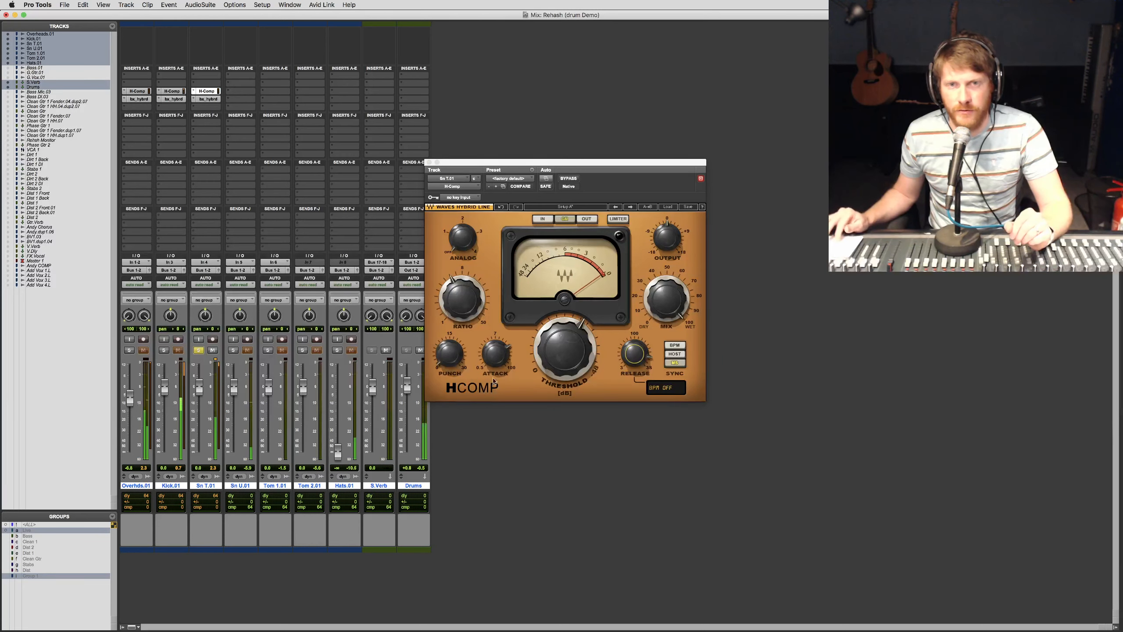
left_click_drag(635, 354, 634, 327)
left_click_drag(666, 238, 667, 242)
Solo the kick together with the snare and nudge the Drums bus fader up slightly
left_click(164, 350)
left_click_drag(407, 385, 407, 382)
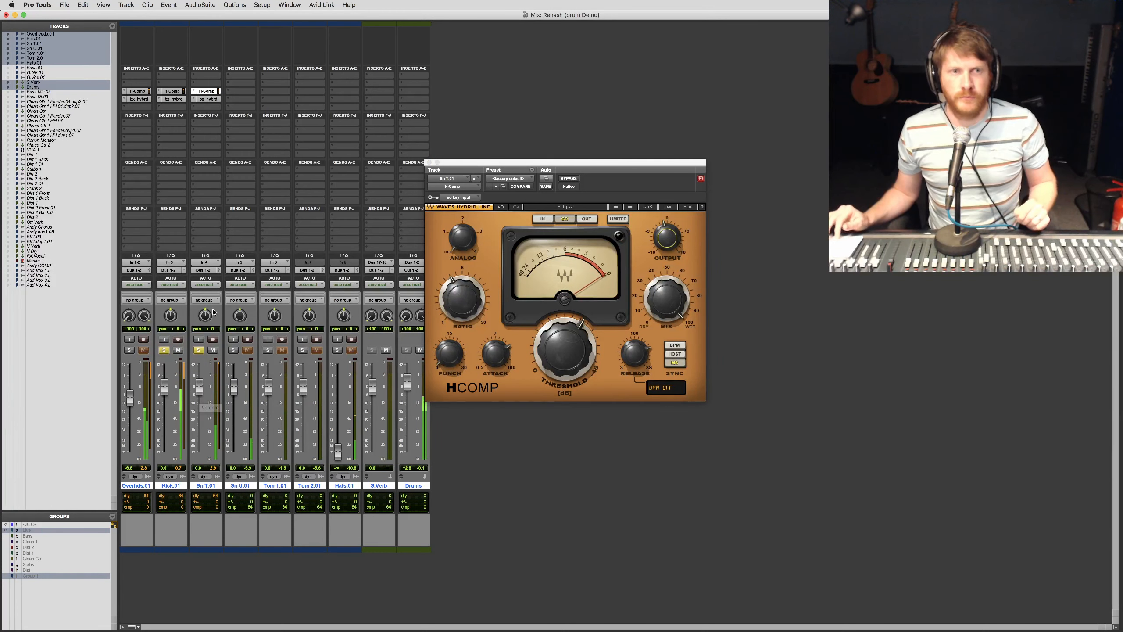
Unsolo the kick and open the bx_hybrid V2 mix EQ on Sn T.01
left_click(164, 351)
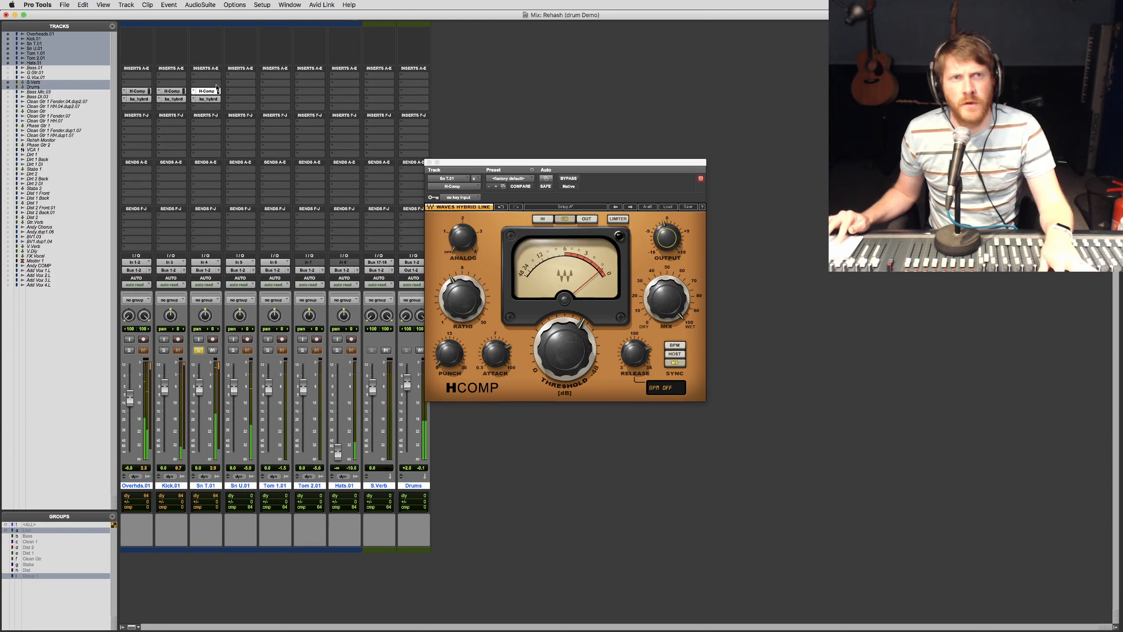
left_click(207, 84)
mouse_move(234, 107)
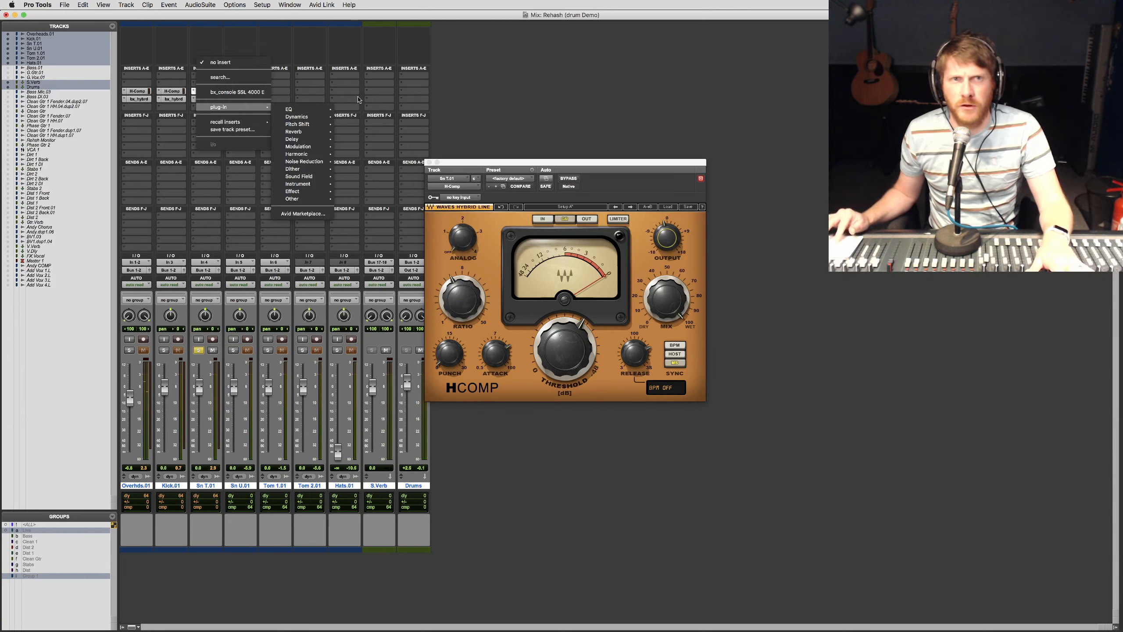
left_click(372, 111)
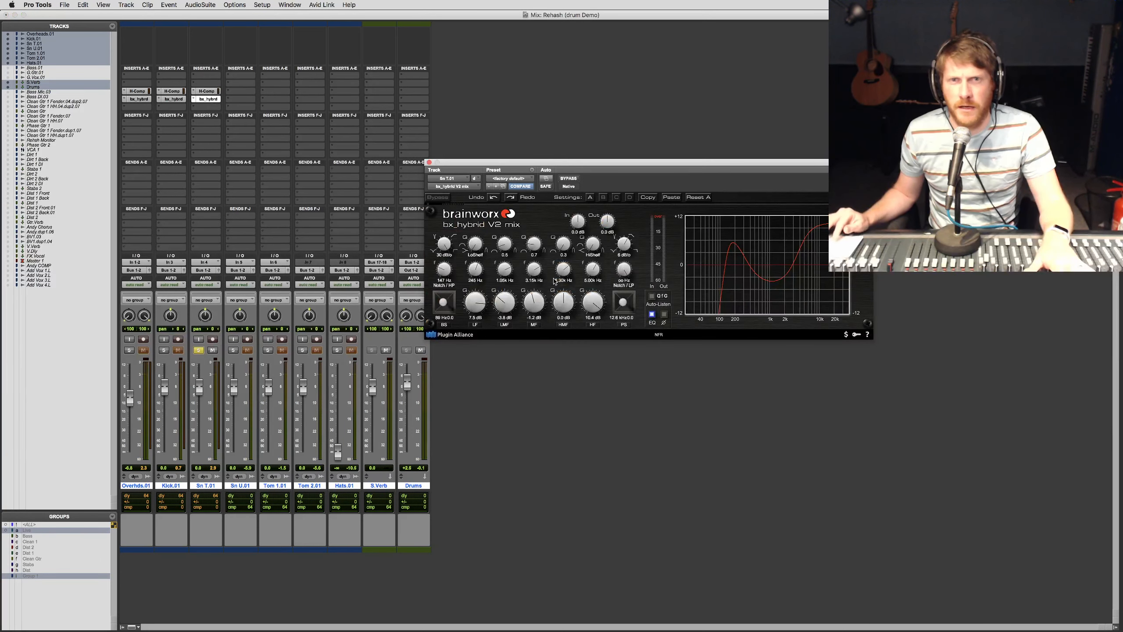
Boost the snare EQ's HMF band by 12 dB with a Q of 15.0 and sweep it down through the low mids
left_click_drag(563, 244, 564, 221)
mouse_move(563, 269)
left_mouse_down()
mouse_move(562, 319)
mouse_move(566, 283)
left_mouse_up()
left_click_drag(563, 244, 563, 221)
left_click_drag(563, 269, 562, 280)
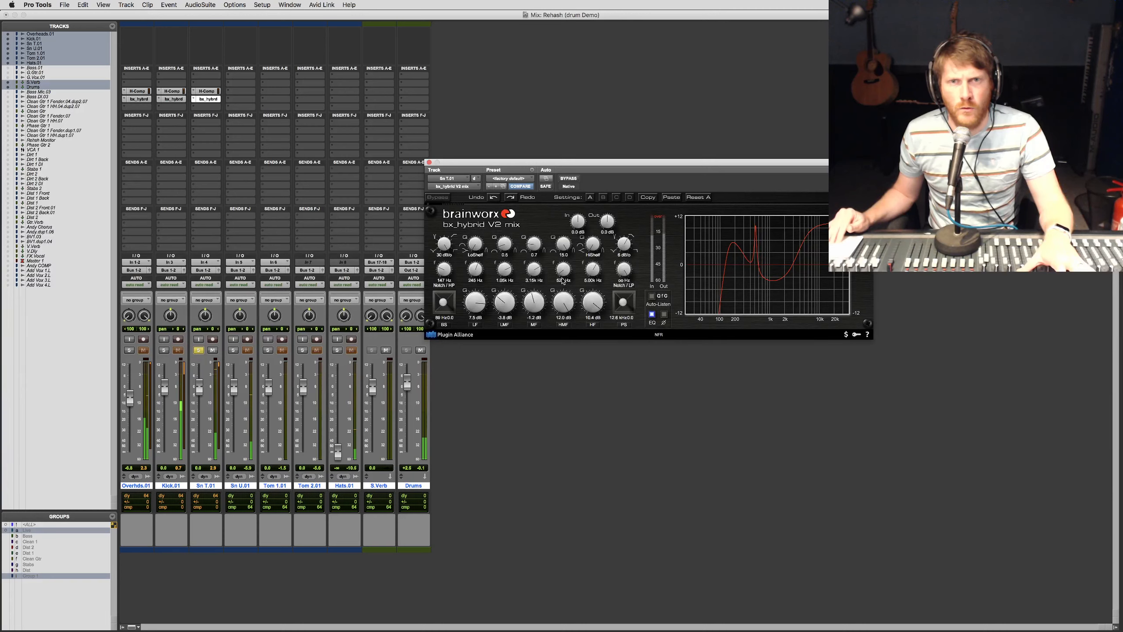
Turn the snare EQ's HMF boost into a cut of about -11.4 dB near 400 Hz with a Q of 7.9
left_click_drag(563, 279, 563, 336)
left_click_drag(564, 244, 563, 261)
left_click_drag(563, 269, 564, 283)
Solo Sn U.01 instead of Sn T.01, copy the top snare's H-Comp onto it and adjust the compressor's attack
left_click(199, 350)
left_click(233, 350)
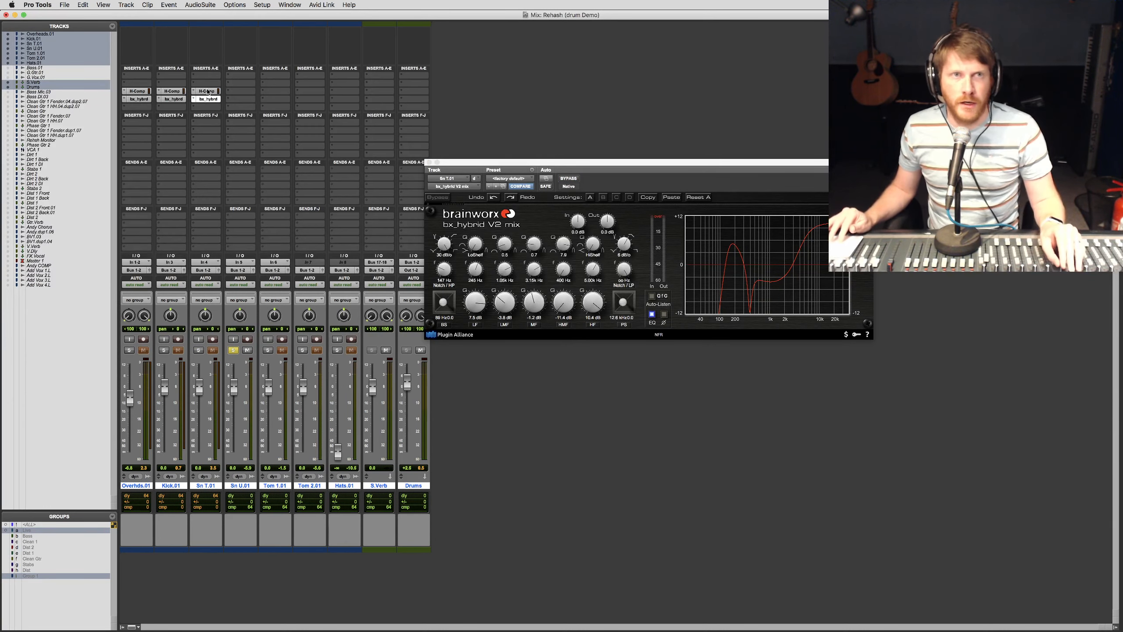
left_click_drag(207, 92, 241, 91)
left_click(241, 91)
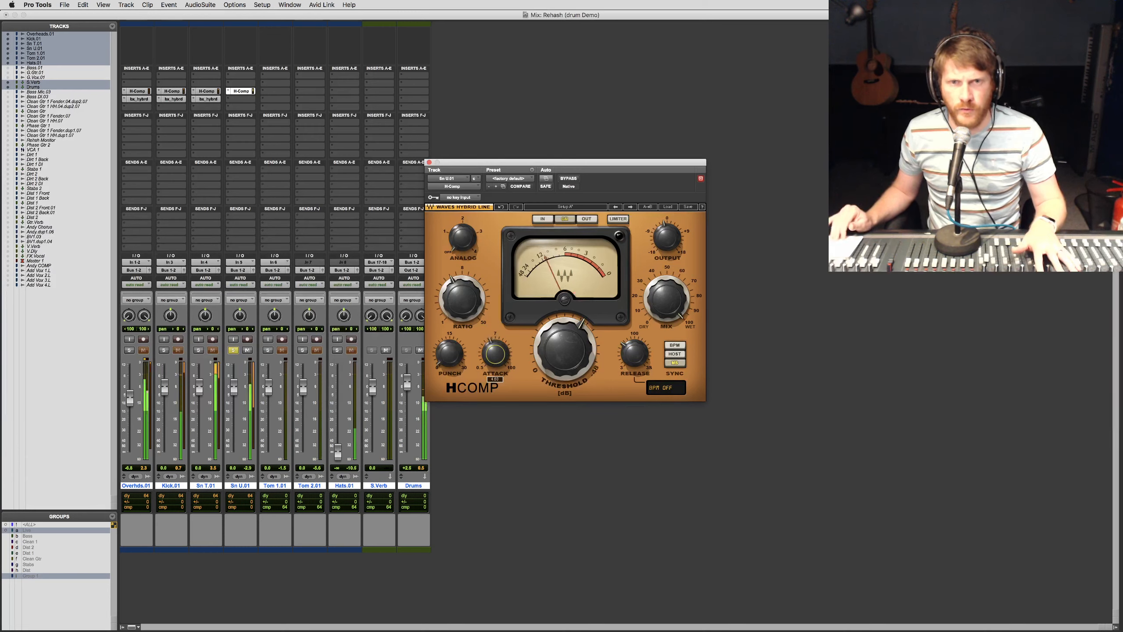
scroll(495, 354, "up", 2)
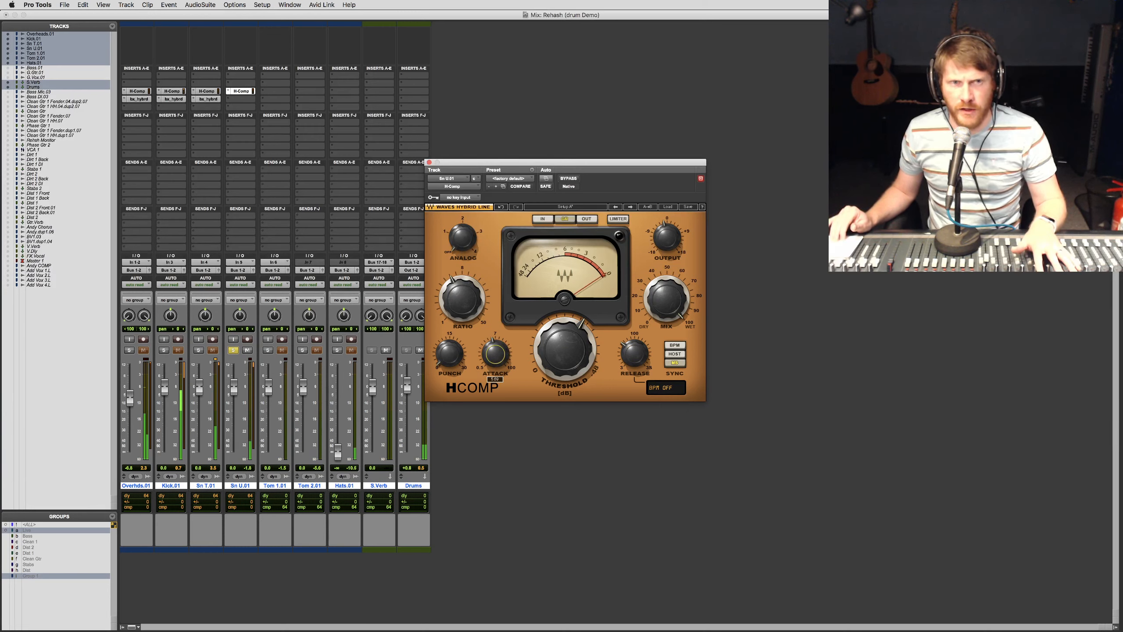
Compare Sn U.01 in and out of solo and insert the bx_hybrid V2 mix EQ on it below the H-Comp
left_click(233, 350)
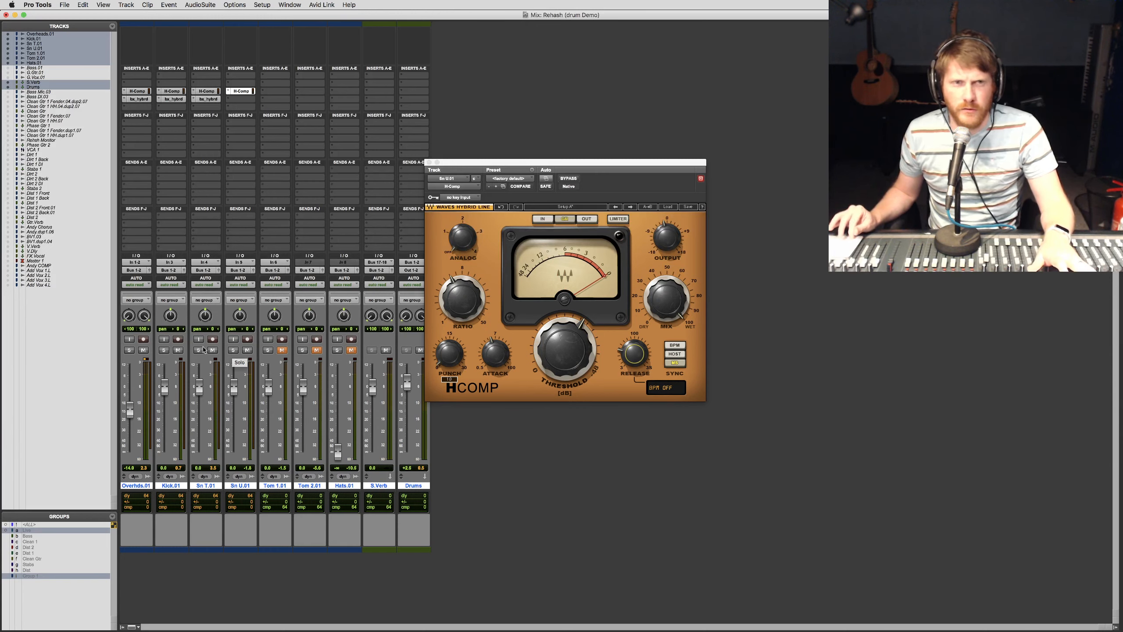
left_click(233, 350)
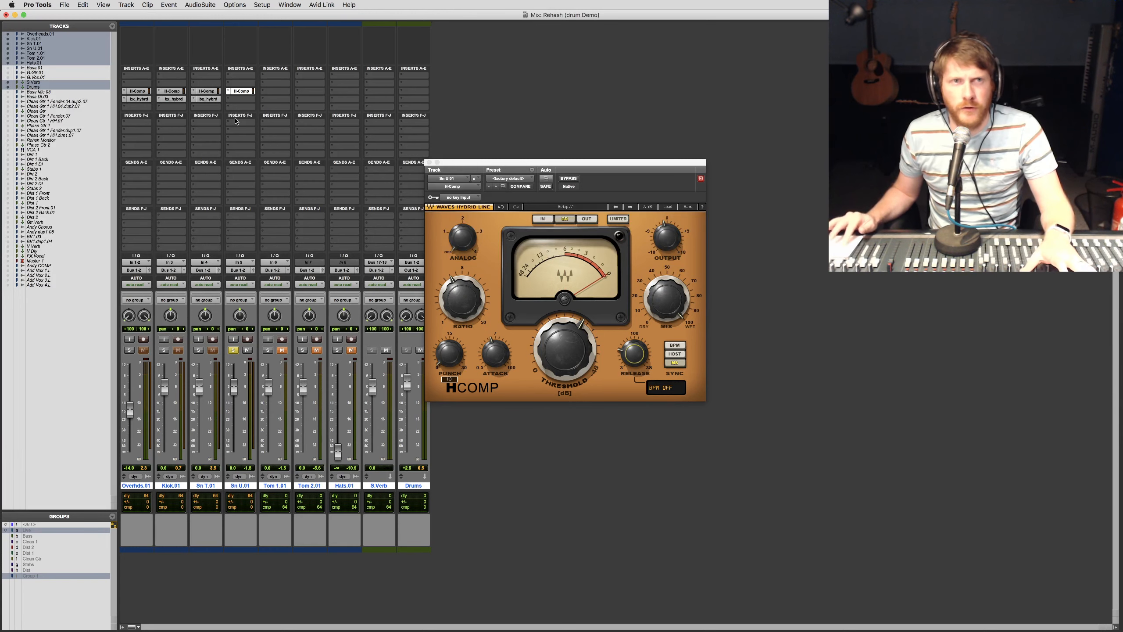
left_click(237, 122)
mouse_move(295, 102)
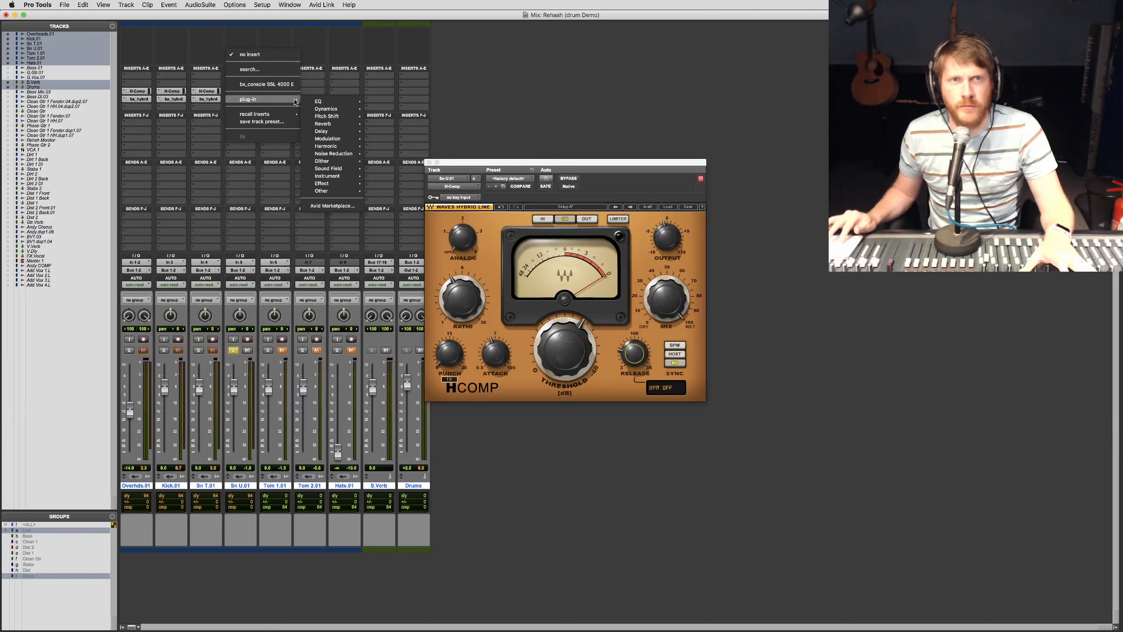
type("n")
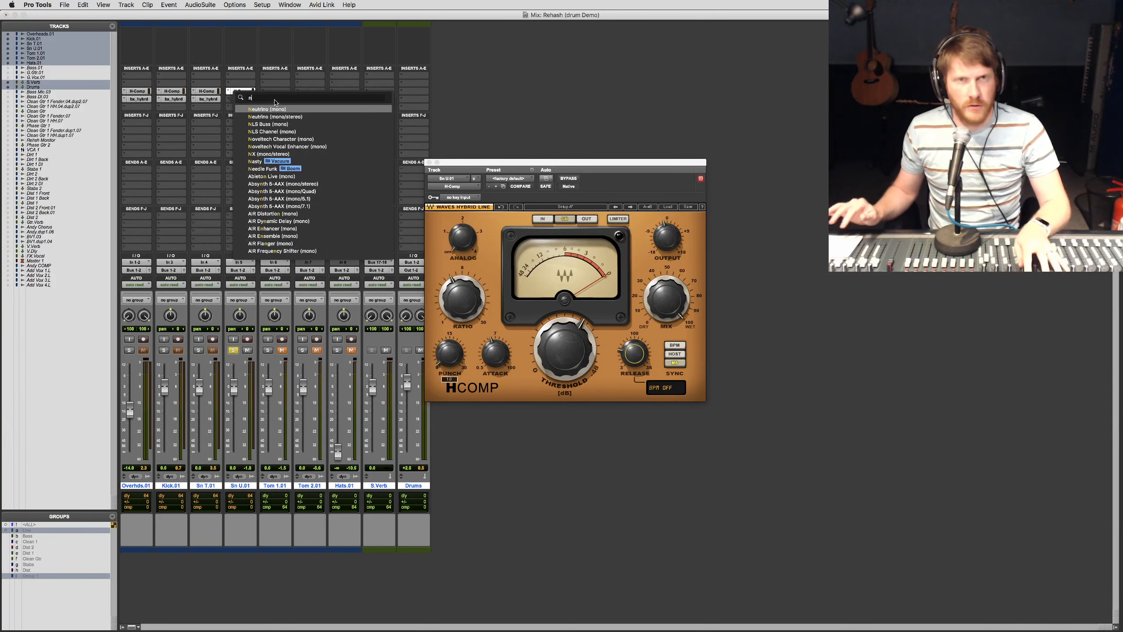
key("BackSpace")
type("bx")
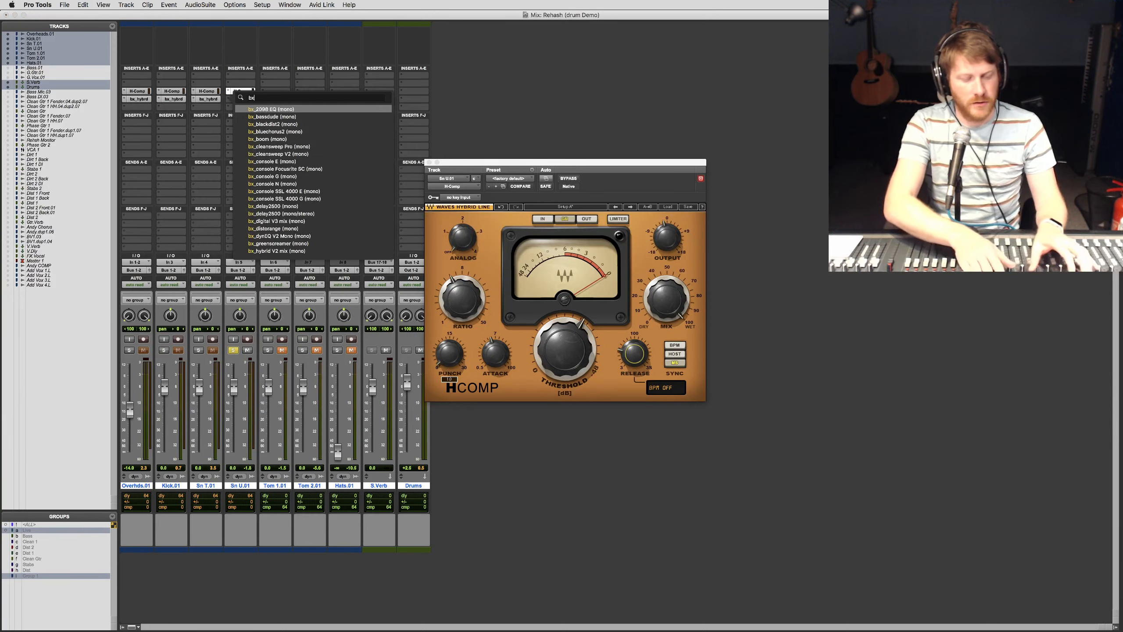
type("_hy")
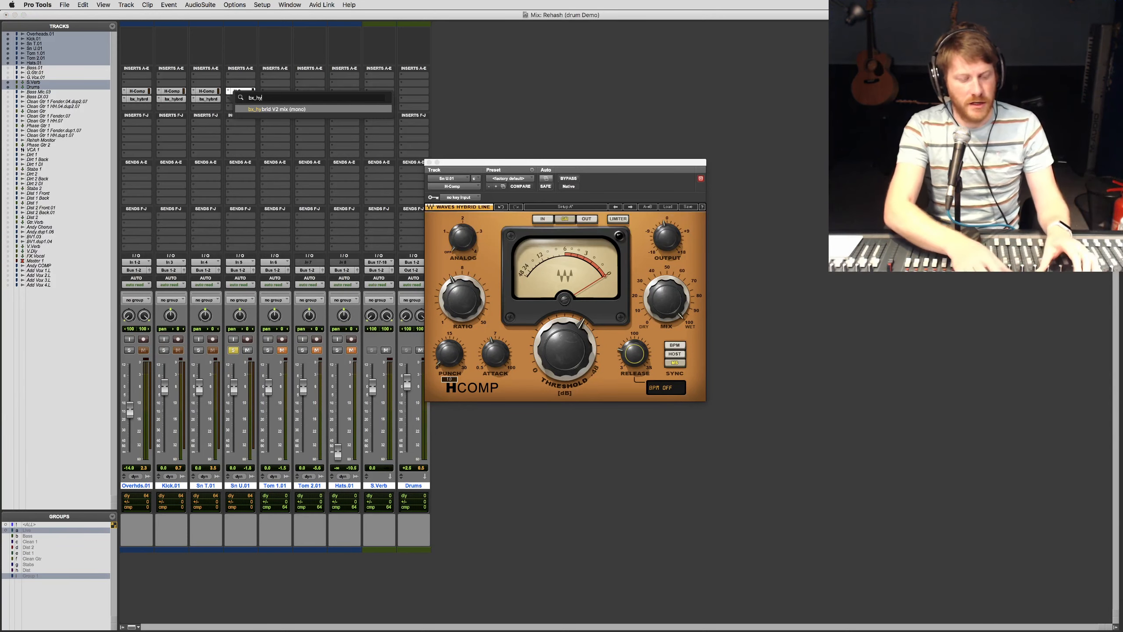
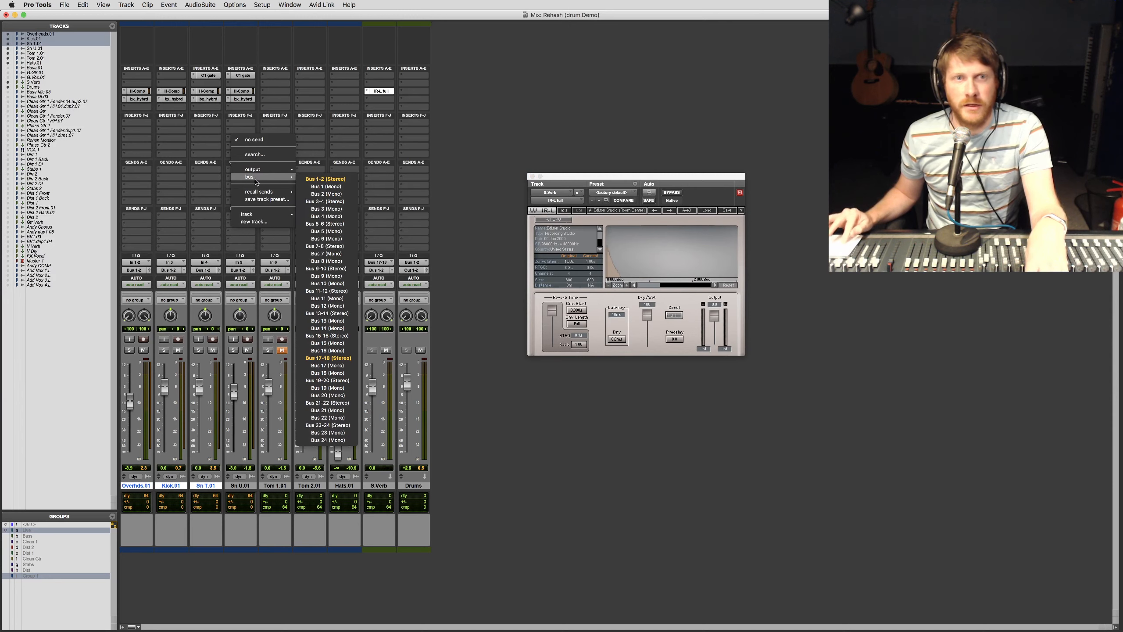
Create a send from Sn U.01 to Bus 17-18 (Stereo) and audition it with the S.Verb fader raised to +12.0 dB
left_click(665, 296)
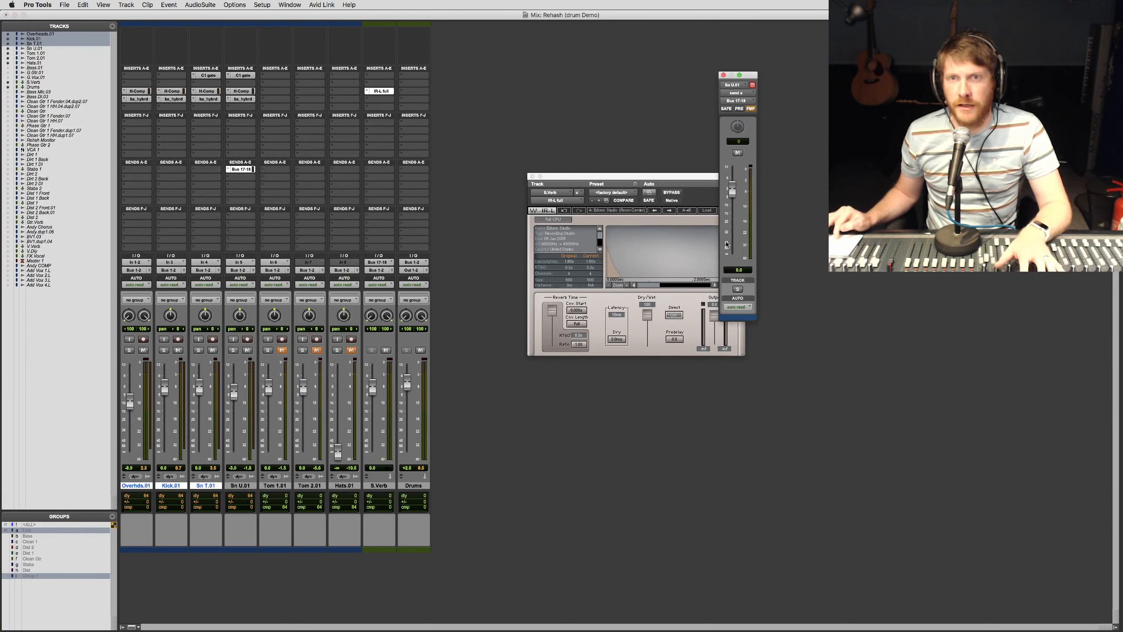
key("space")
left_click_drag(372, 386, 374, 365)
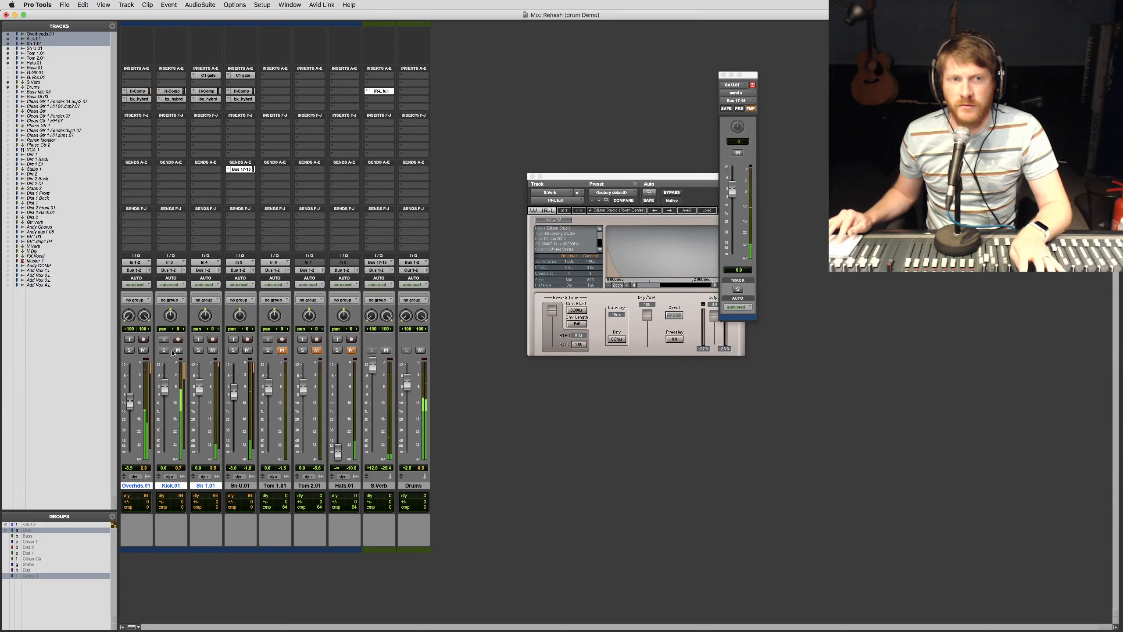
Solo Sn U.01, reset the S.Verb fader to 0.0 dB and raise the bottom snare's reverb send to about +5.0 dB
left_click(233, 351)
left_click(373, 366, "alt")
left_click_drag(619, 176, 582, 214)
left_click_drag(732, 190, 734, 180)
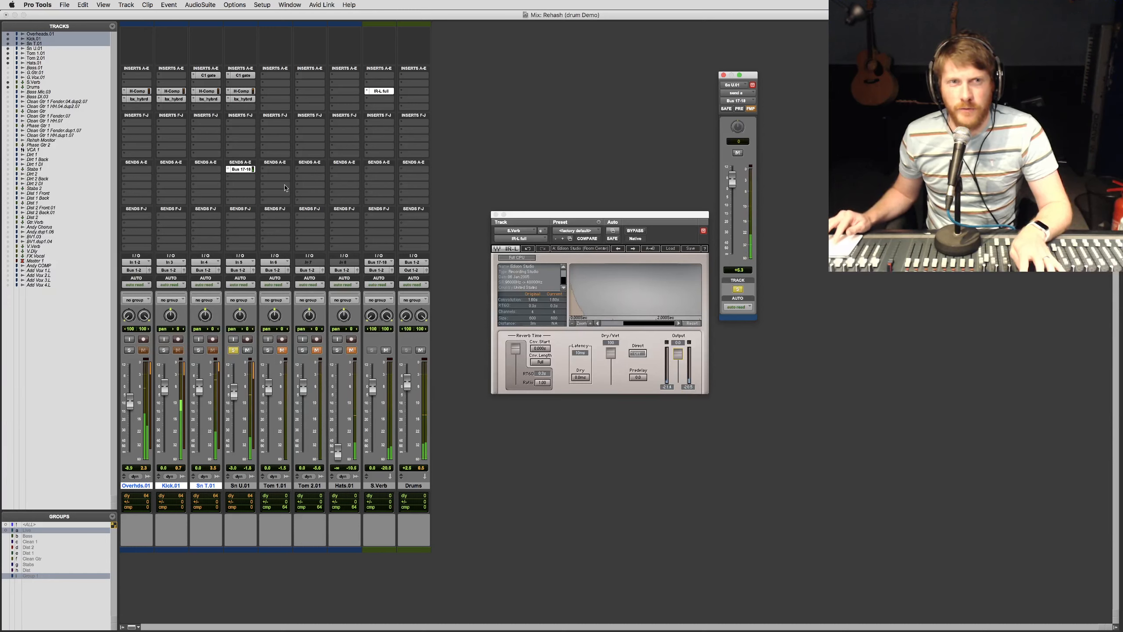
Copy the Bus 17-18 send to Sn T.01, solo that track and set its send level to about -4.2 dB
left_click_drag(241, 169, 213, 172)
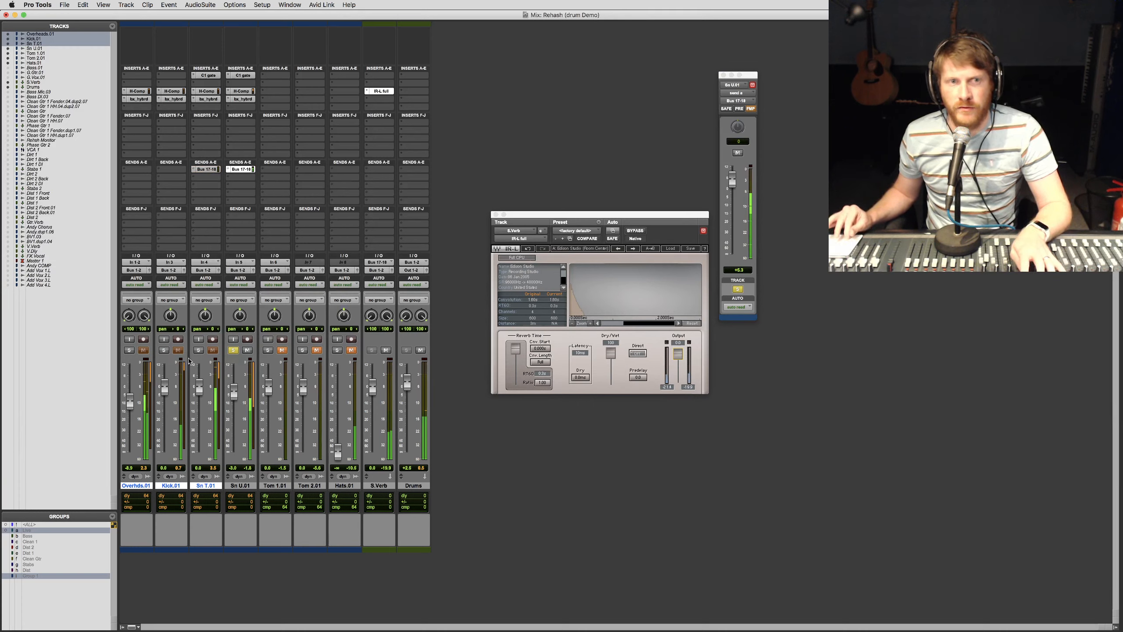
left_click(199, 350)
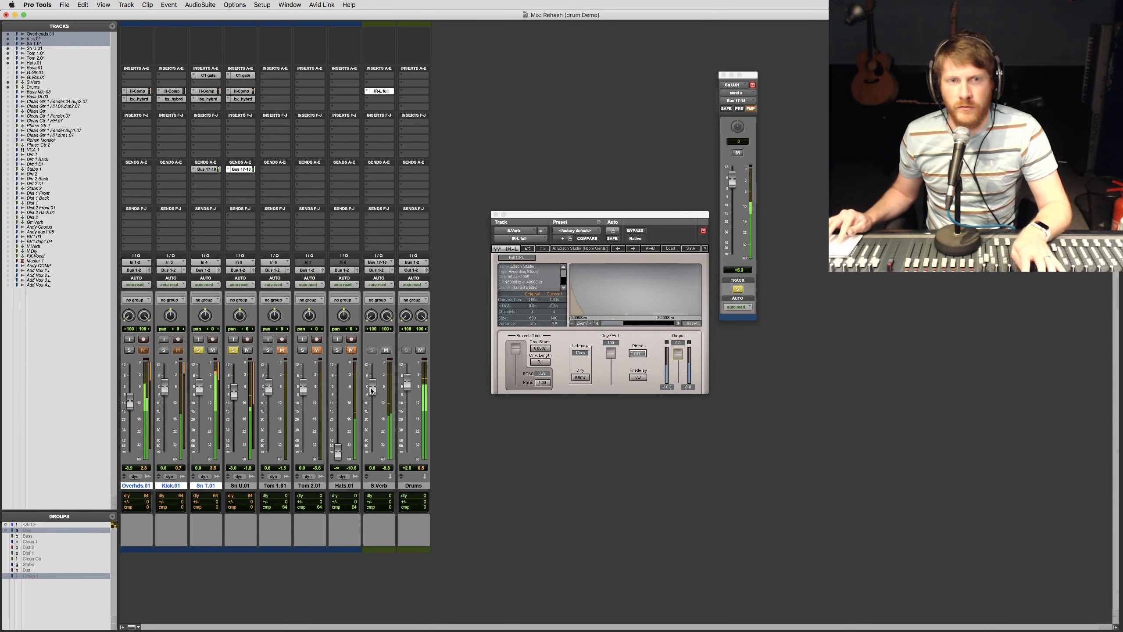
left_click(206, 170)
Unsolo both snare tracks and lower the S.Verb fader to about -6 dB
left_click(198, 350)
left_click(233, 350)
left_click_drag(373, 386, 373, 398)
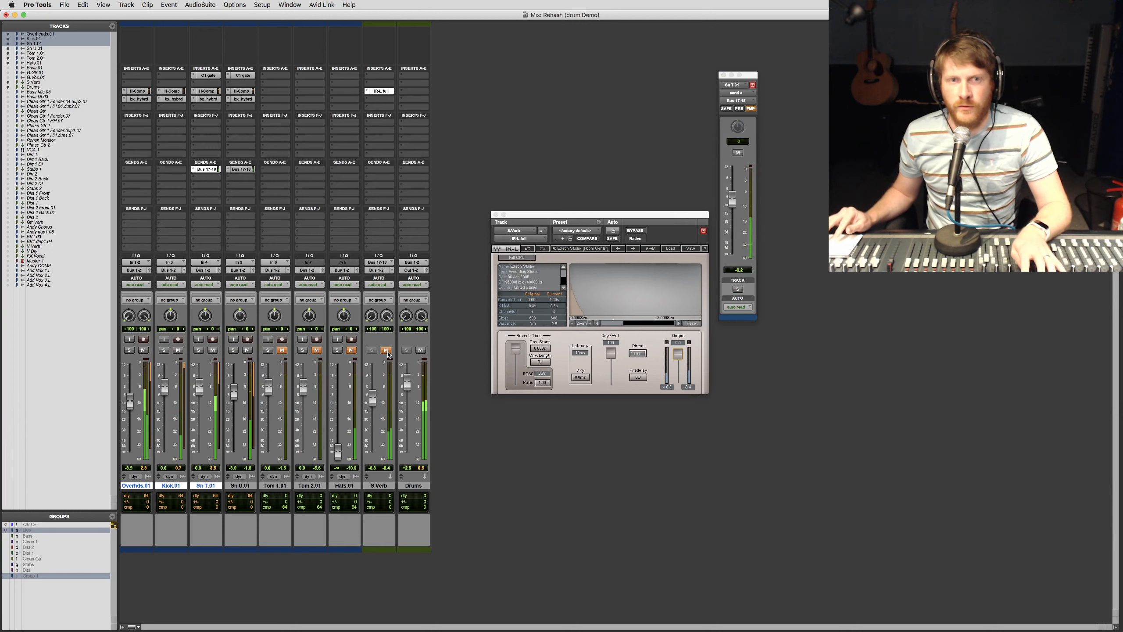
Compare the drums with S.Verb muted and unmuted, and raise its fader slightly
left_click(388, 352)
left_click(386, 350)
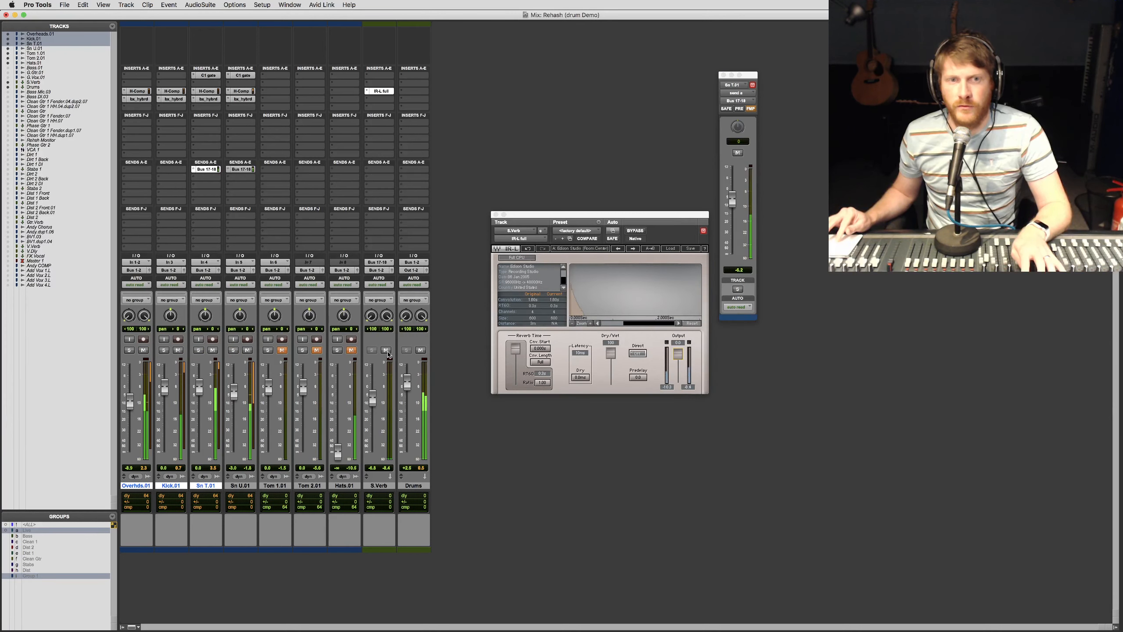
left_click(387, 350)
left_click(386, 350)
left_click_drag(373, 398, 373, 393)
Load the Cello Western Studio 2 (Drums Setup) impulse response and preset into the S.Verb reverb
left_click(671, 248)
mouse_move(729, 477)
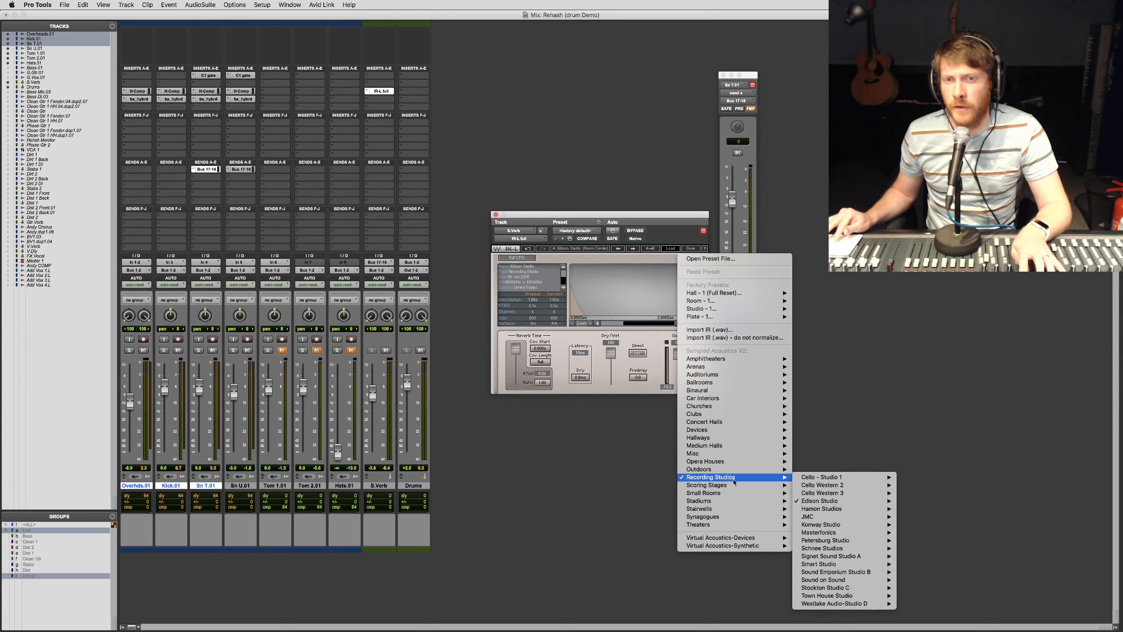
mouse_move(816, 484)
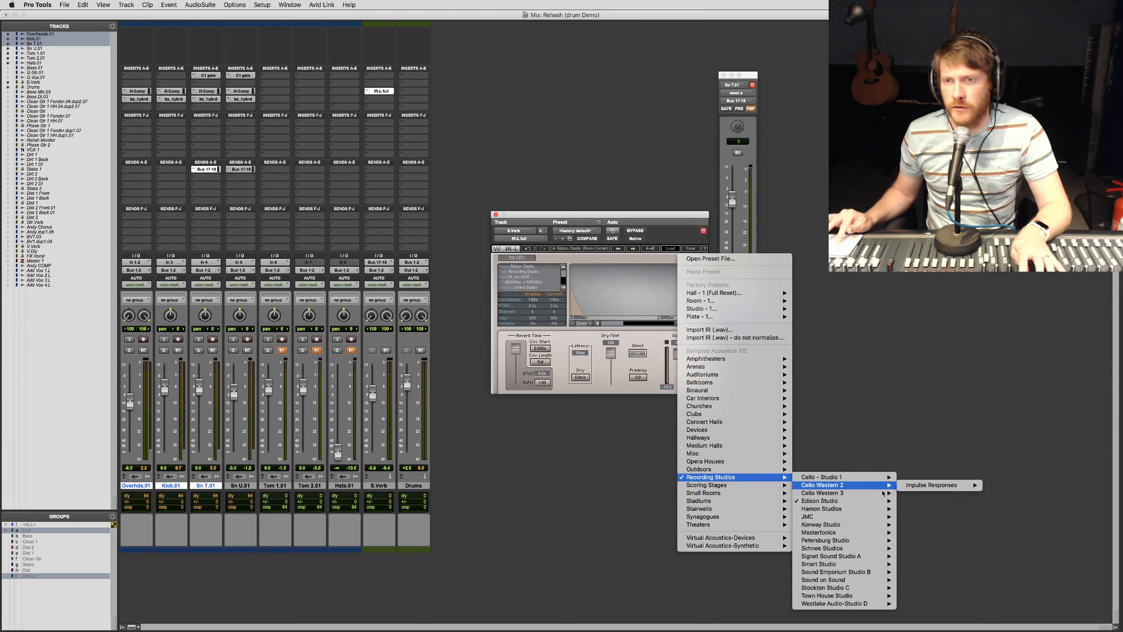
mouse_move(917, 486)
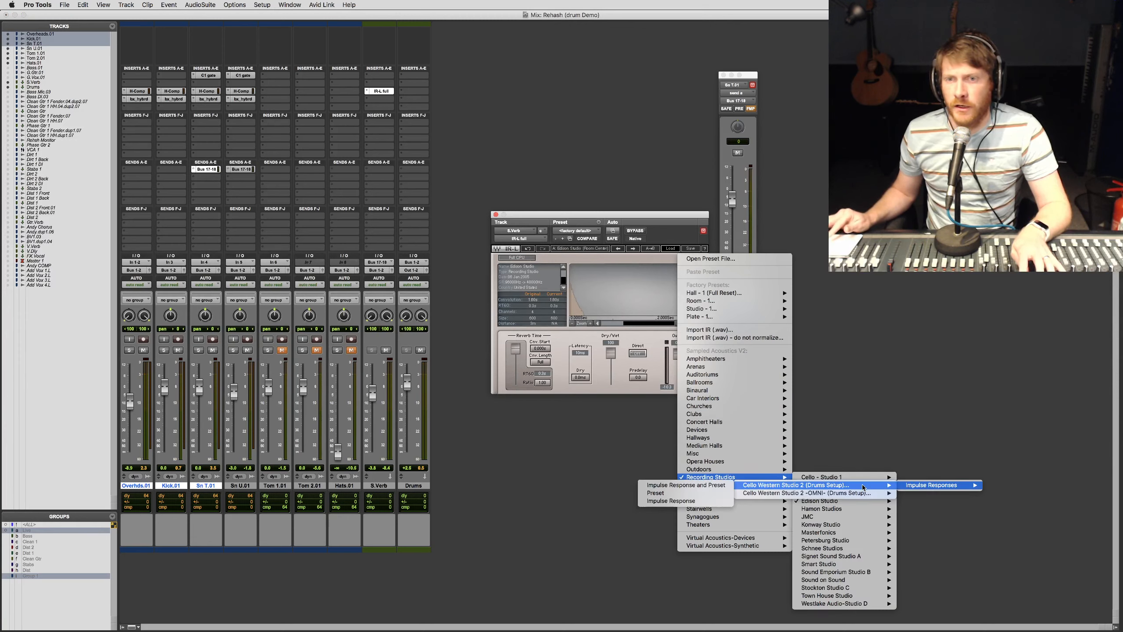
left_click(685, 484)
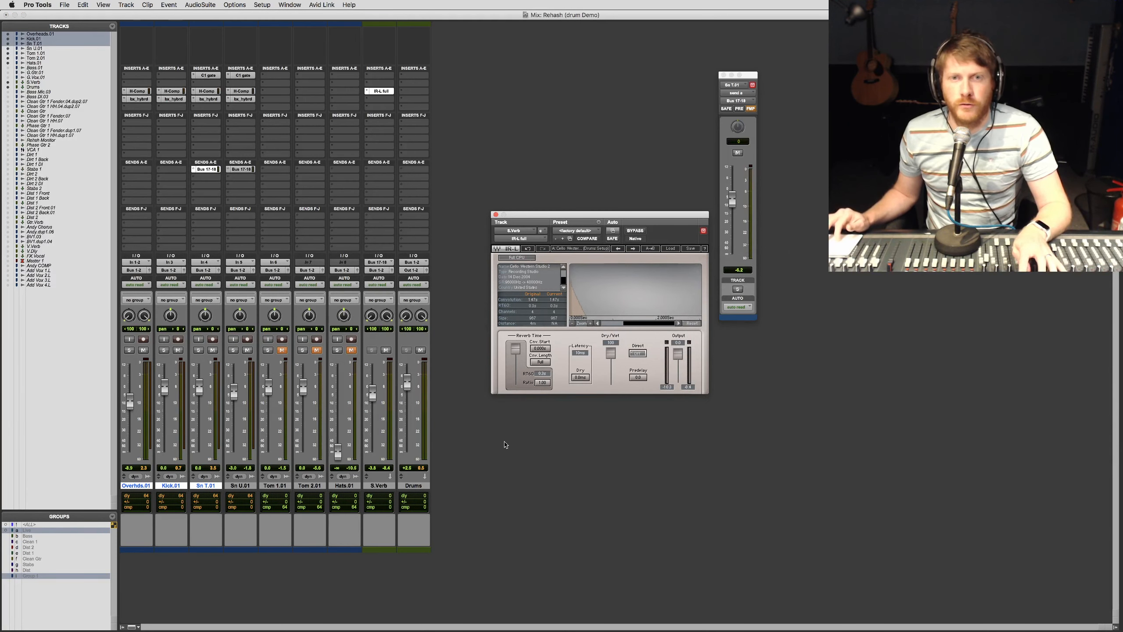
Audition the new drum reverb and lower the S.Verb fader to about -7.5 dB
left_click_drag(370, 397, 371, 400)
mouse_move(714, 624)
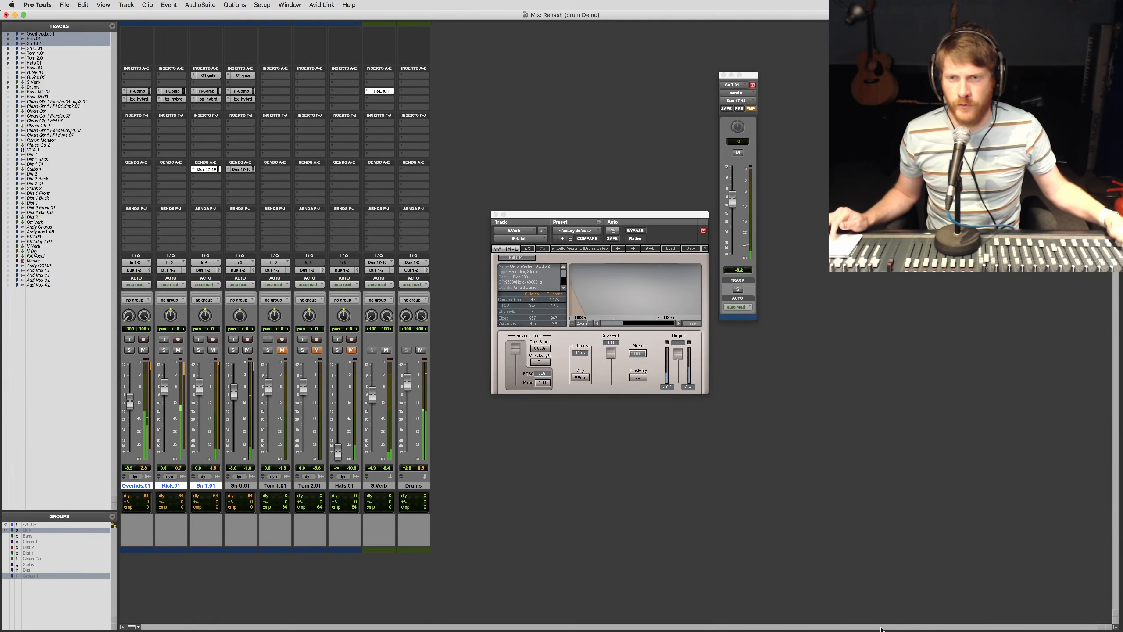
mouse_move(838, 622)
left_click_drag(372, 393, 372, 401)
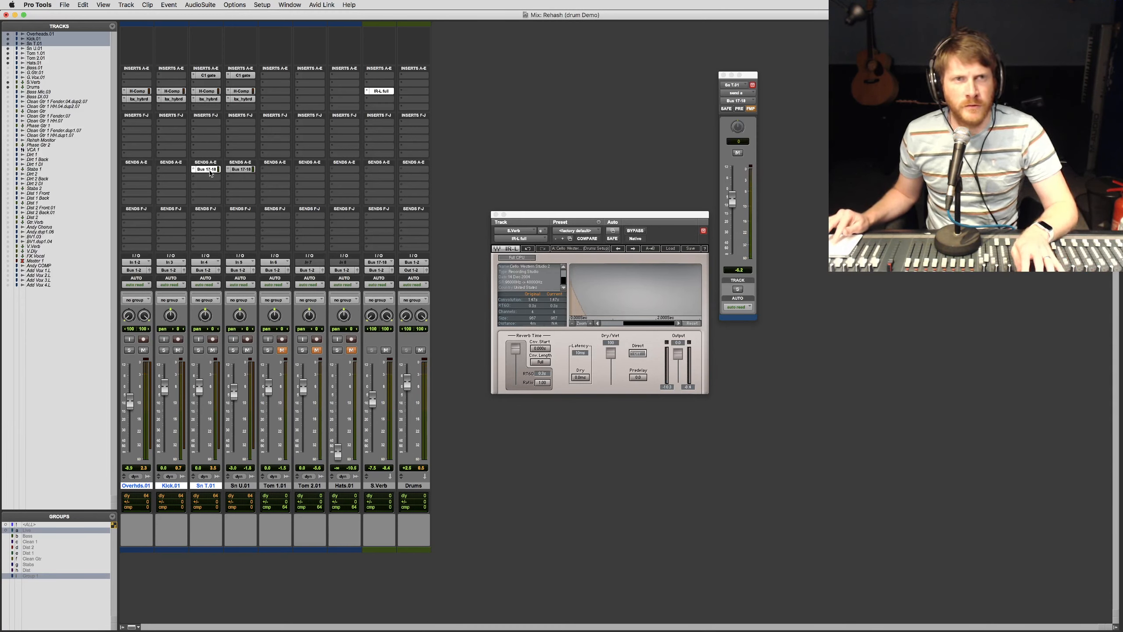
Copy the Bus 17-18 send from Sn T.01 to Overhds.01 and set its level to about -5.4 dB
left_click_drag(210, 169, 137, 169)
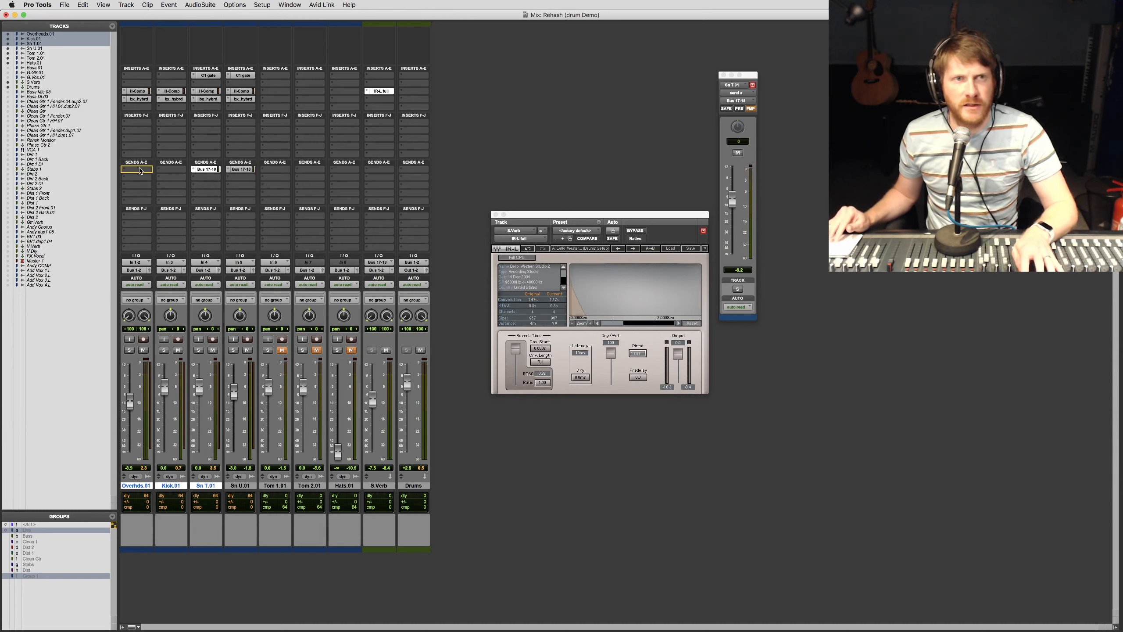
left_click(139, 169)
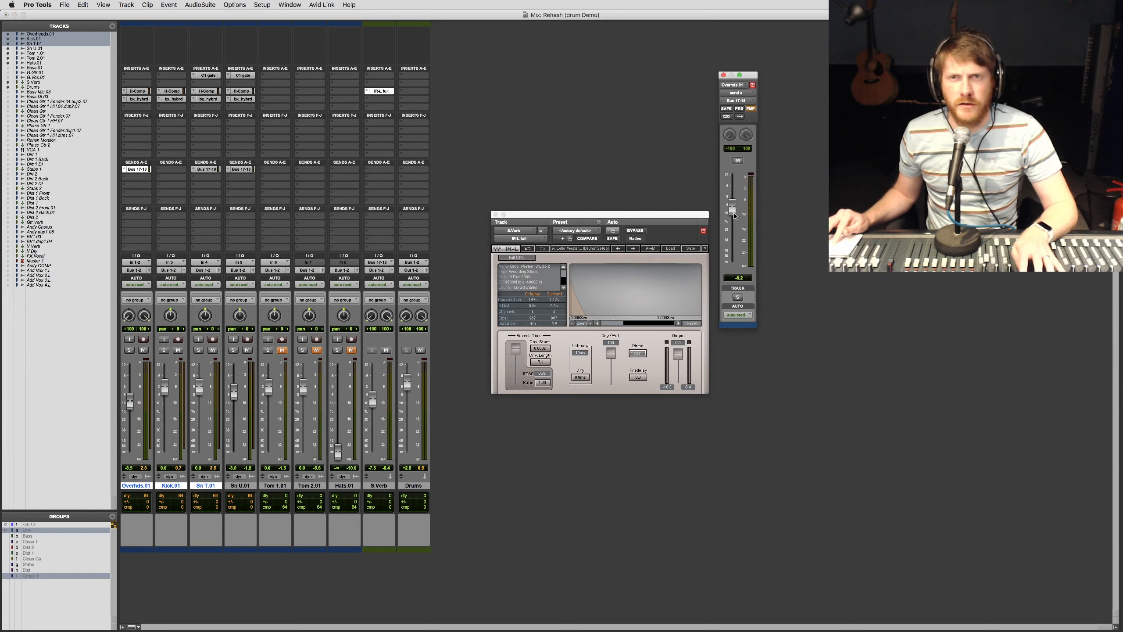
mouse_move(733, 215)
left_mouse_down()
mouse_move(733, 171)
mouse_move(732, 214)
left_mouse_up()
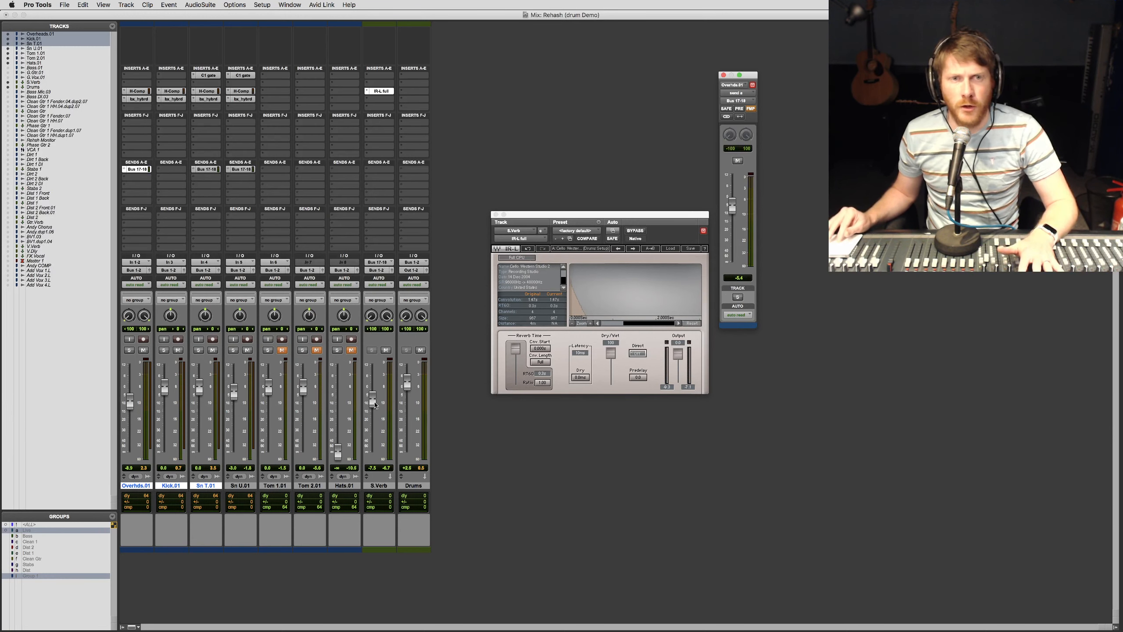
Lower the S.Verb fader a little more and compare the drums with the reverb muted and unmuted
left_click_drag(375, 405, 375, 411)
left_click(386, 351)
left_click(387, 351)
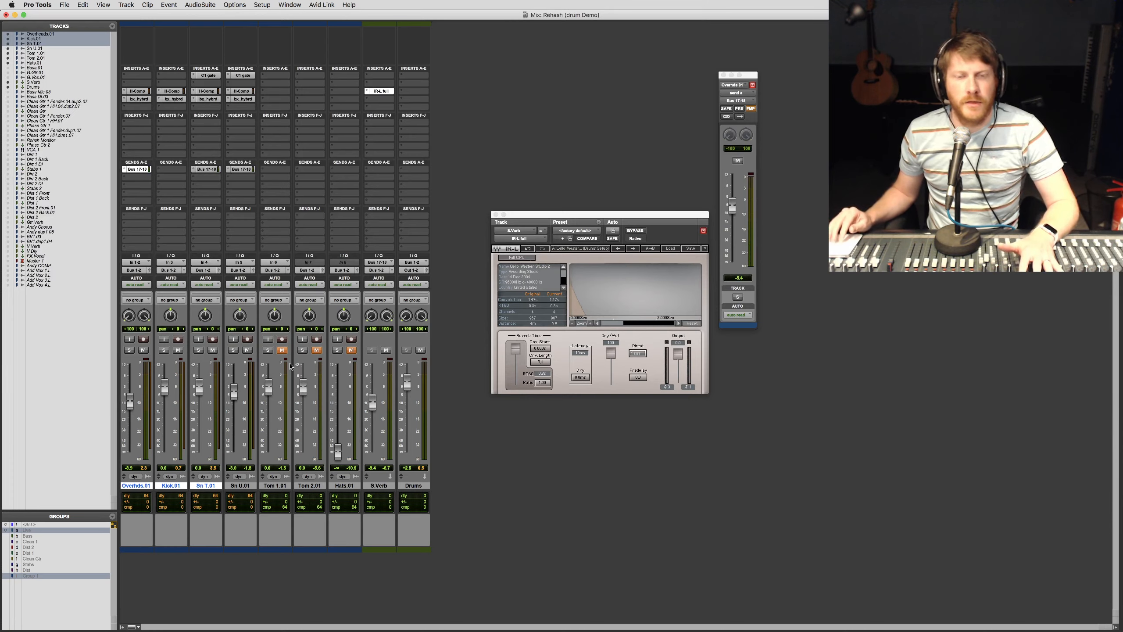
Select the Tom 1.01 clip near 0:44.800 in the Edit window, close the reverb plug-in and return to the Mix window
key("super+equal")
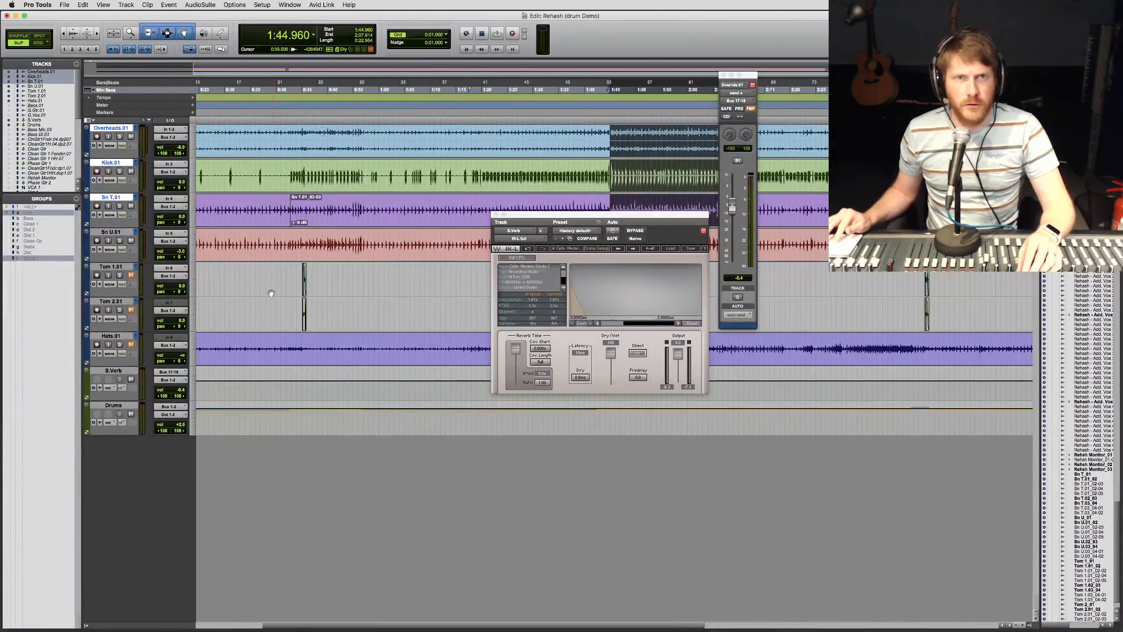
left_click(302, 283)
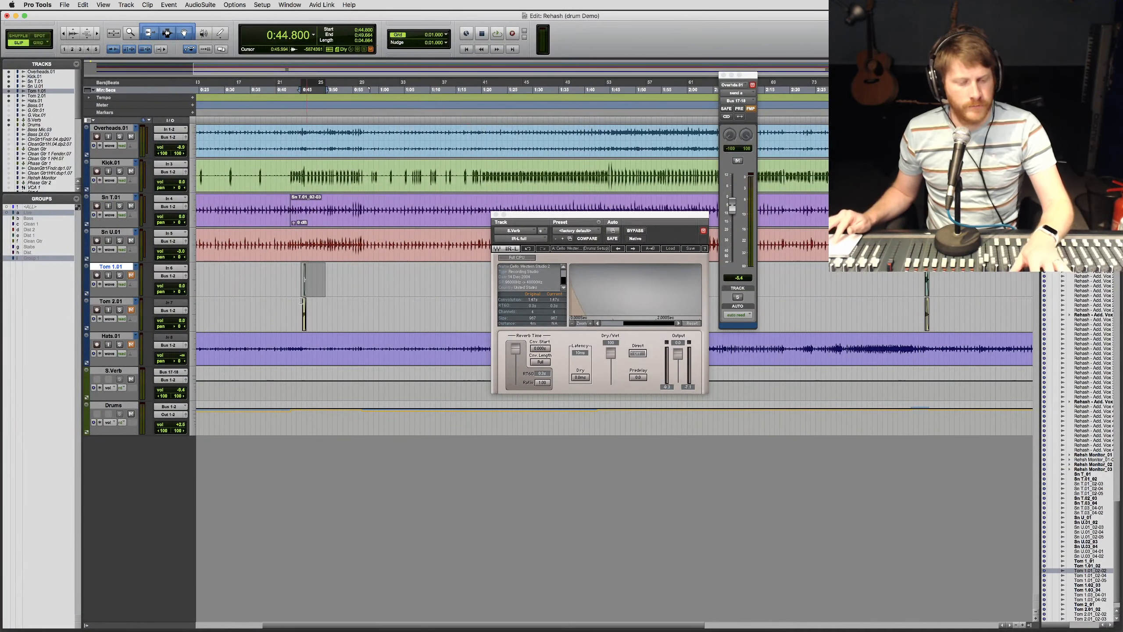
left_click(496, 214)
key("super+equal")
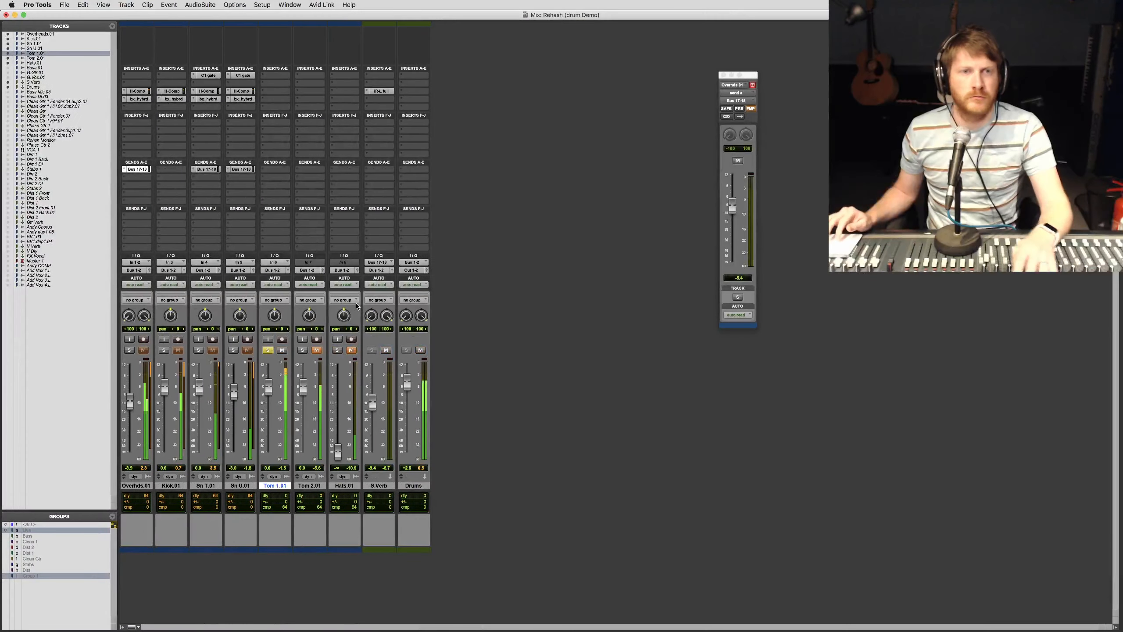
Insert the bx_hybrid V2 mix (mono) EQ on Tom 1.01, briefly check the S.Verb reverb plug-in and reopen the tom EQ
left_click(312, 99)
mouse_move(329, 99)
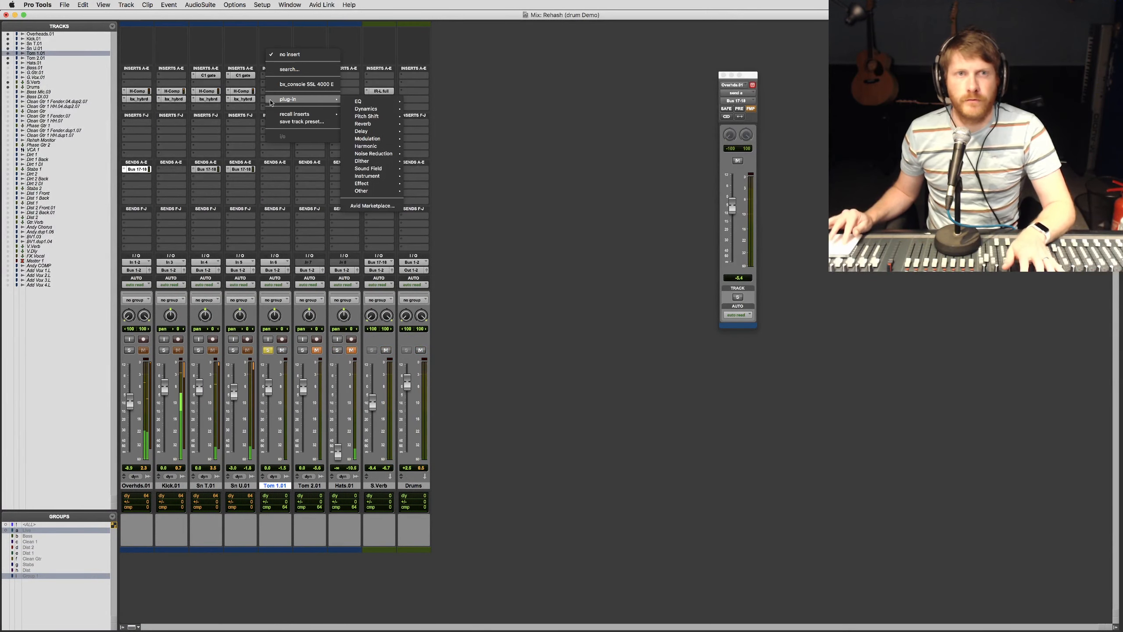
mouse_move(383, 103)
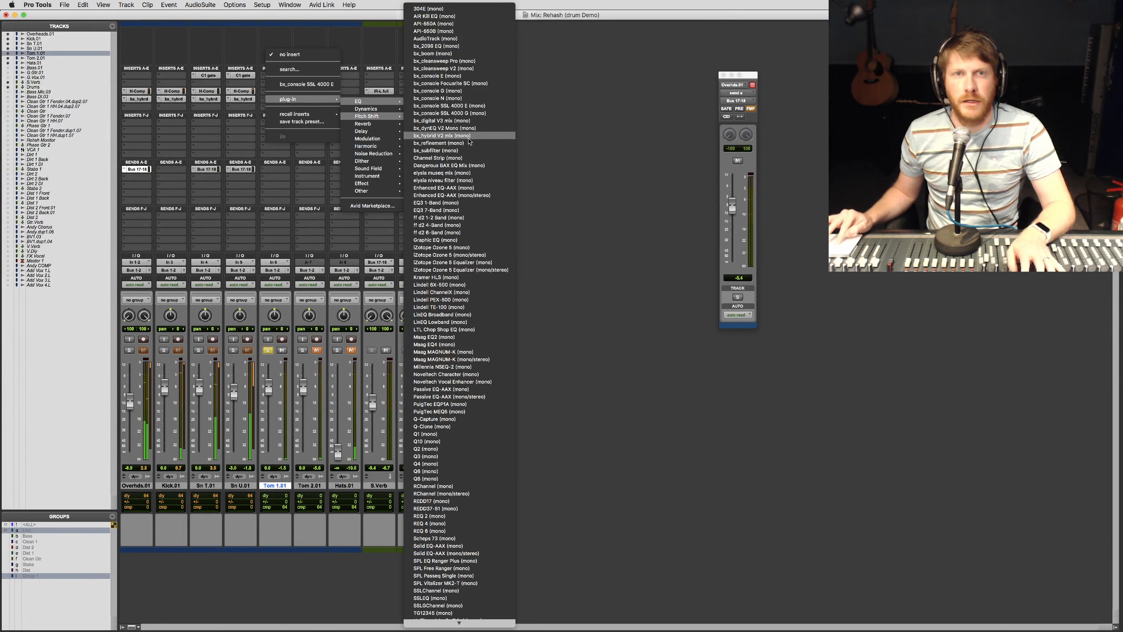
left_click(469, 137)
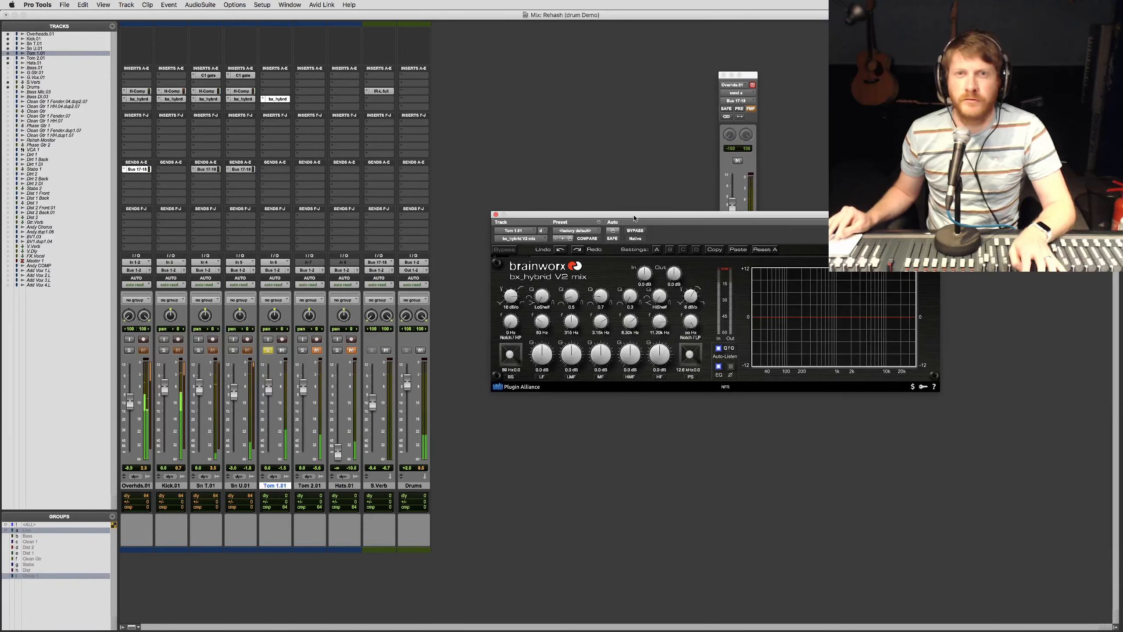
left_click_drag(633, 212, 272, 192)
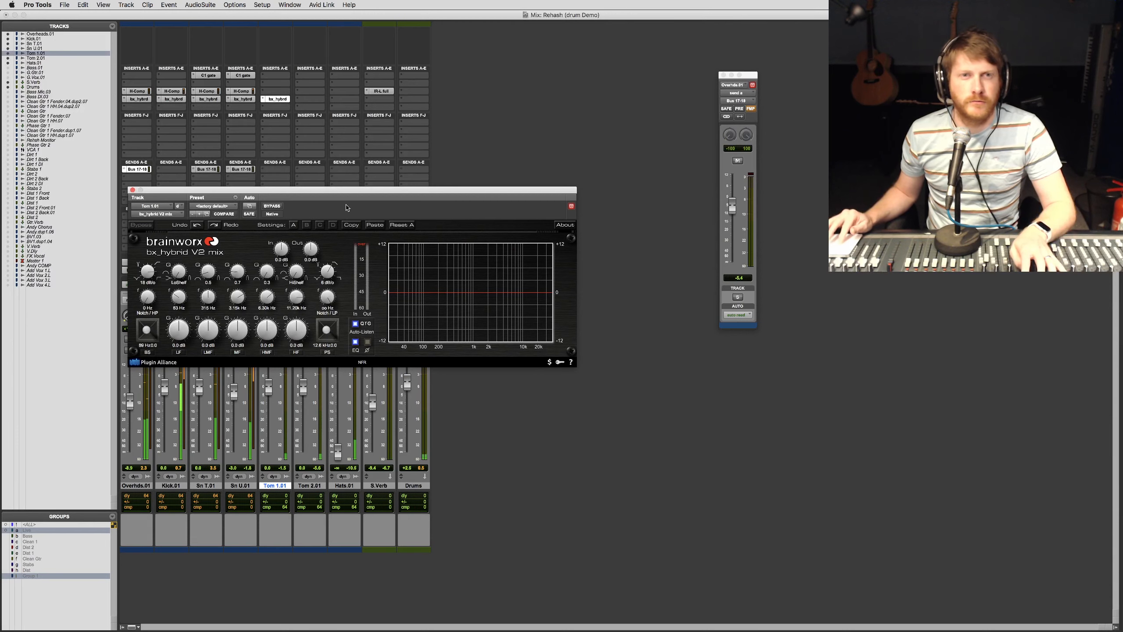
left_click(379, 90)
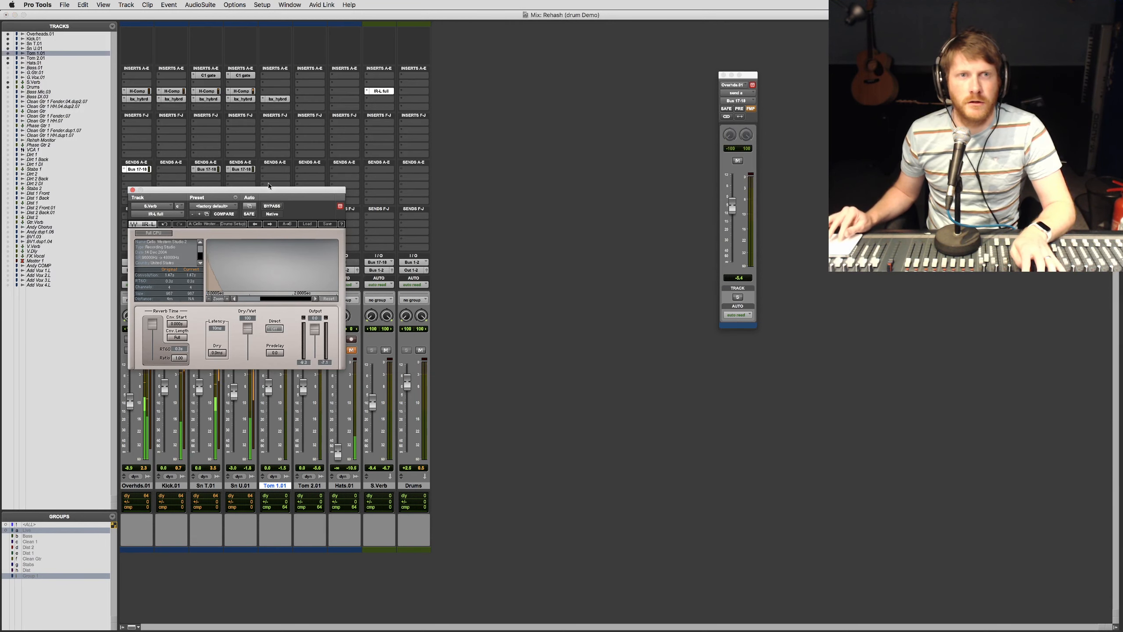
left_click_drag(268, 193, 480, 210)
left_click(276, 99)
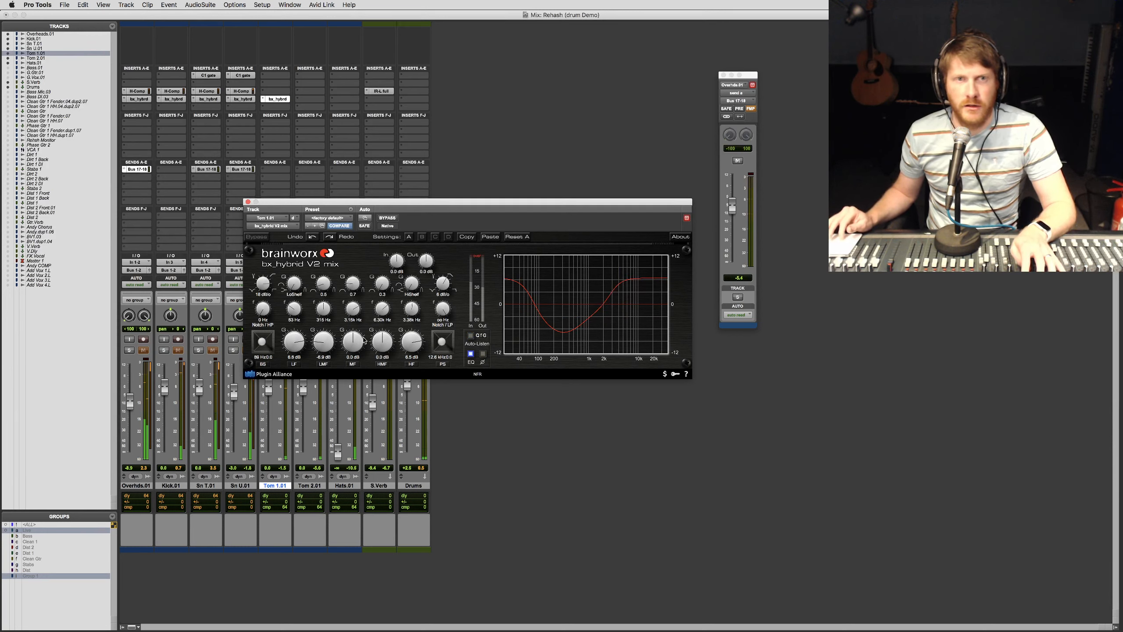
Compare Tom 1.01 with its bx_hybrid EQ bypassed and active
left_click(388, 218)
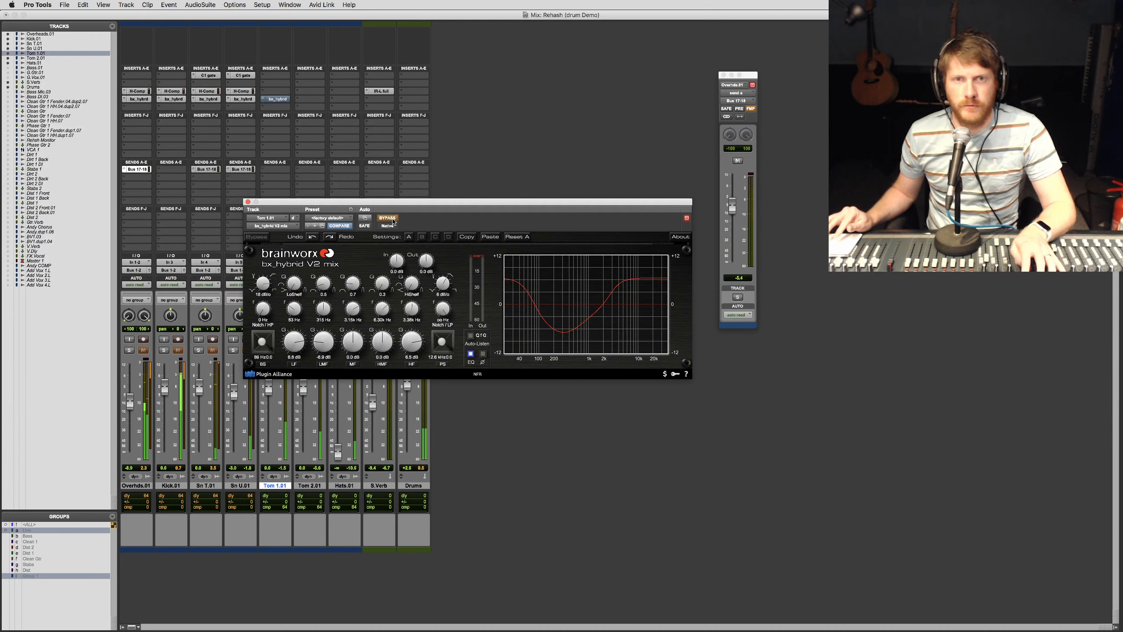
left_click(392, 219)
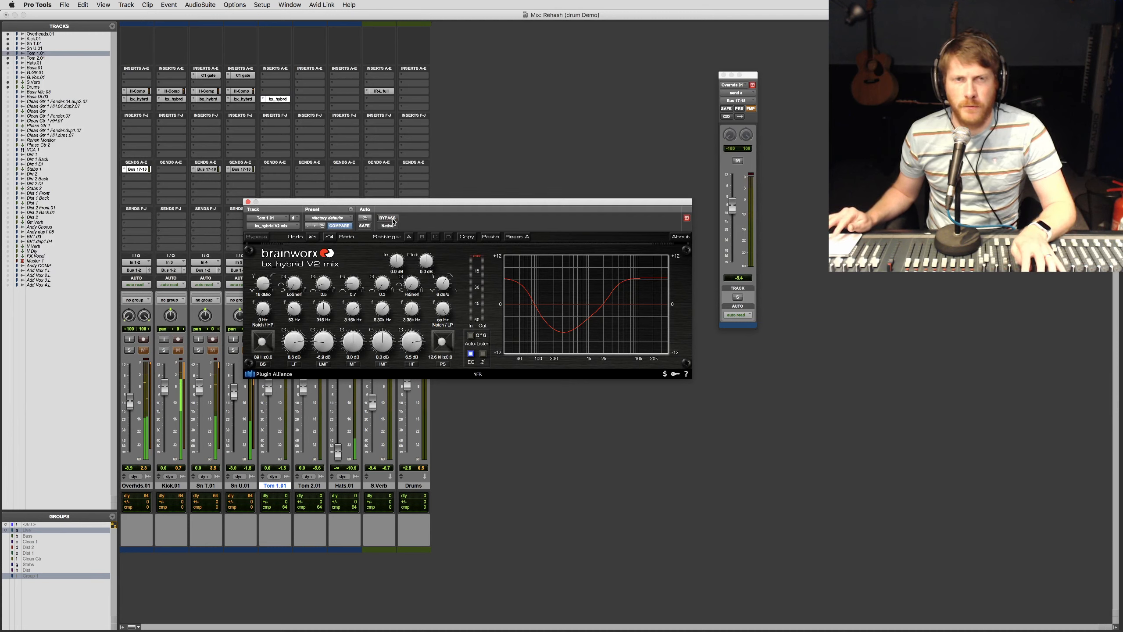
left_click(393, 220)
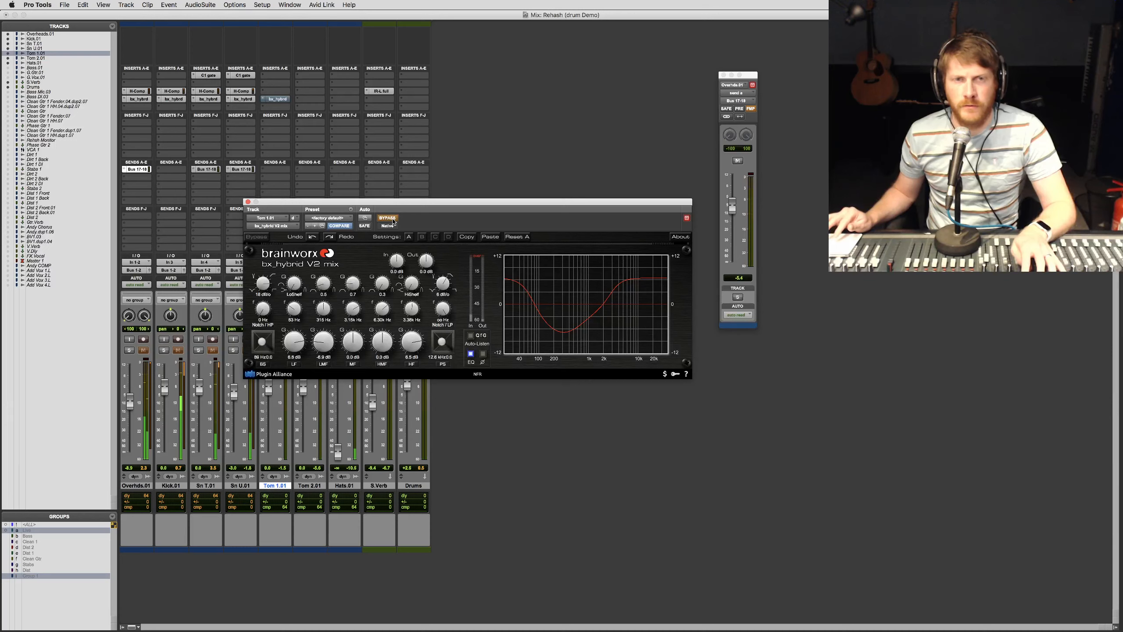
left_click(392, 219)
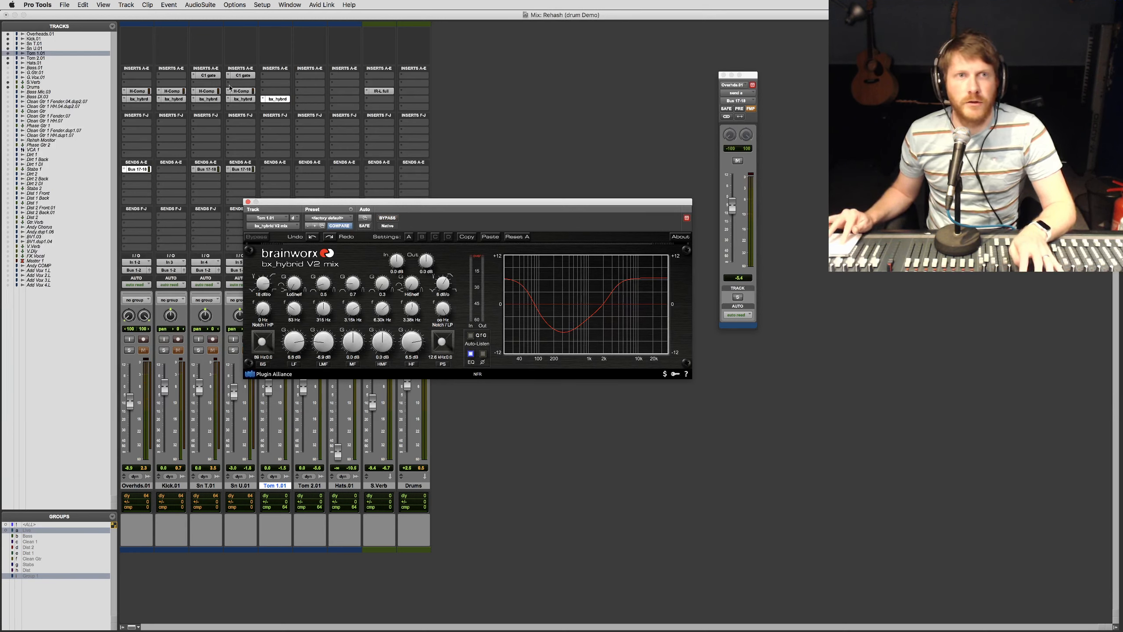
Insert the H-Comp (mono) compressor on Tom 1.01 ahead of the EQ
left_click(263, 92)
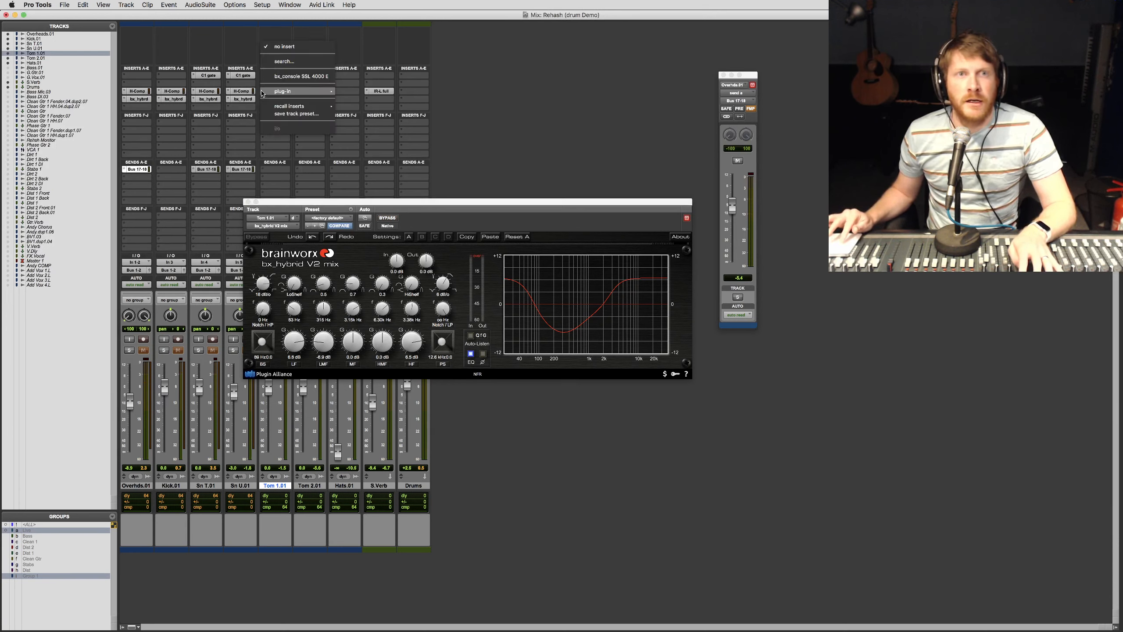
mouse_move(300, 91)
mouse_move(360, 101)
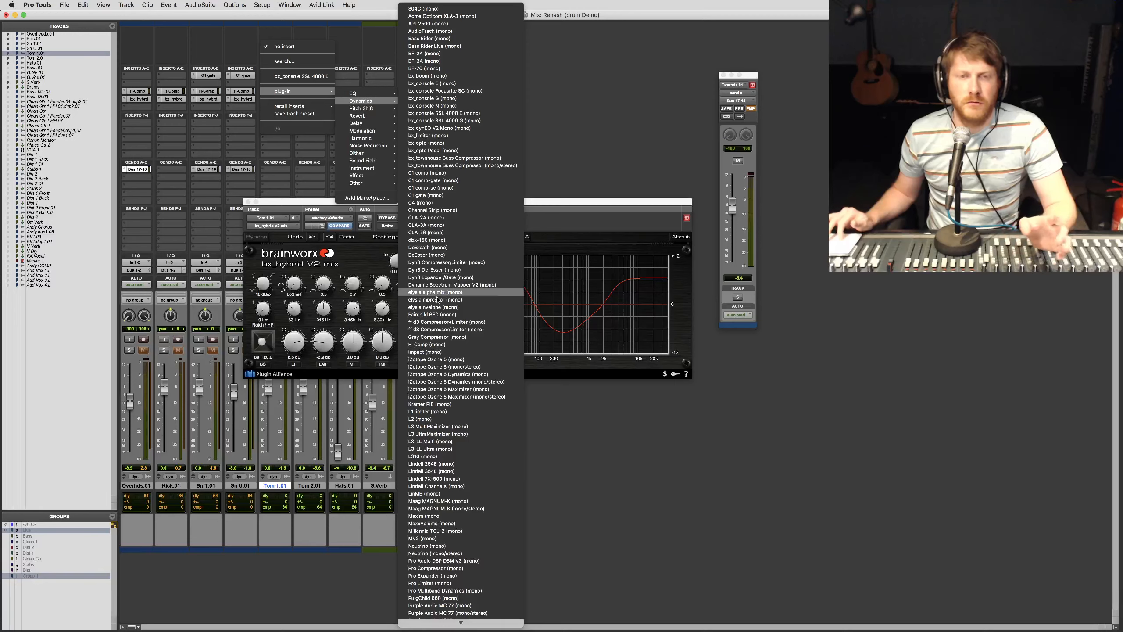
left_click(452, 345)
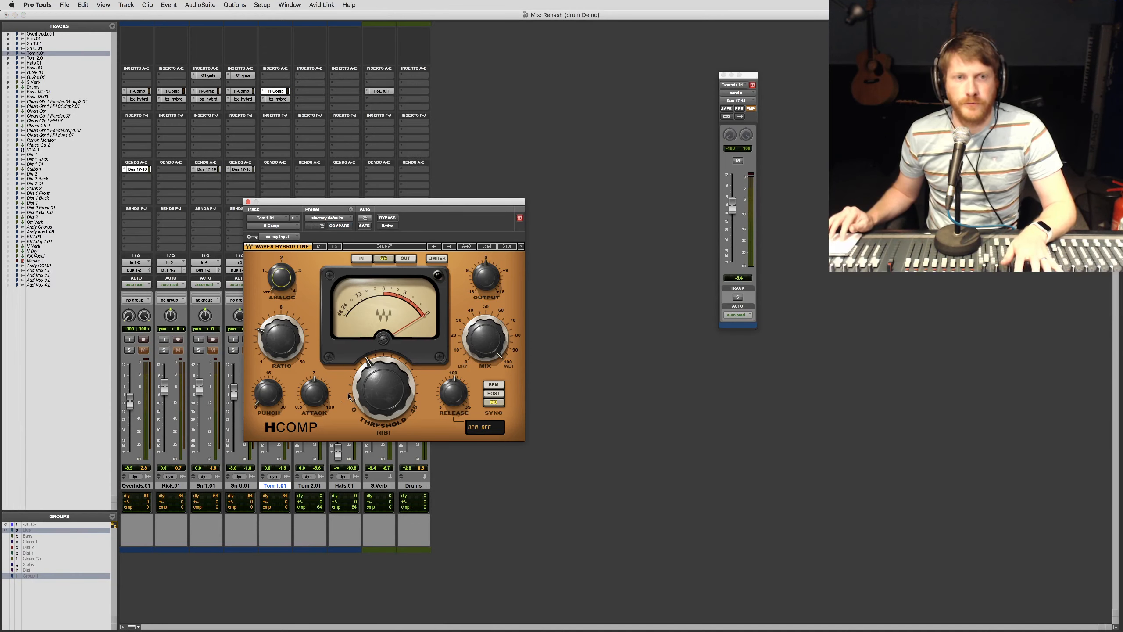
Give the Tom 1.01 compressor a slower attack, a higher ratio and a lower threshold while the tom is soloed
left_click_drag(314, 393, 315, 380)
left_click_drag(385, 202, 490, 154)
left_click(268, 350)
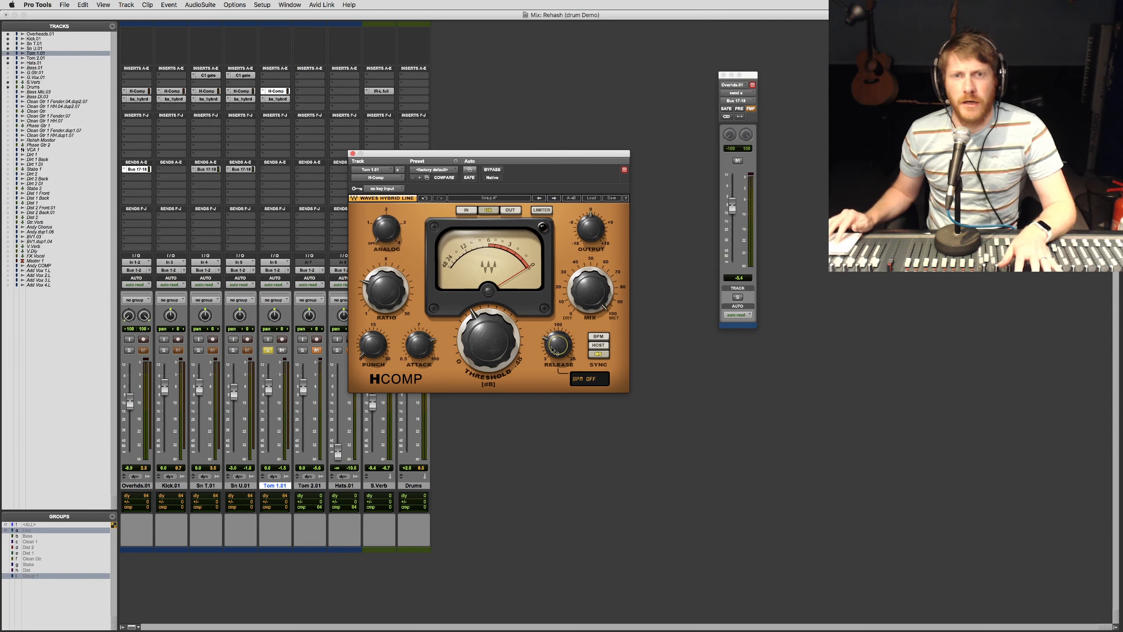
left_click_drag(488, 340, 488, 329)
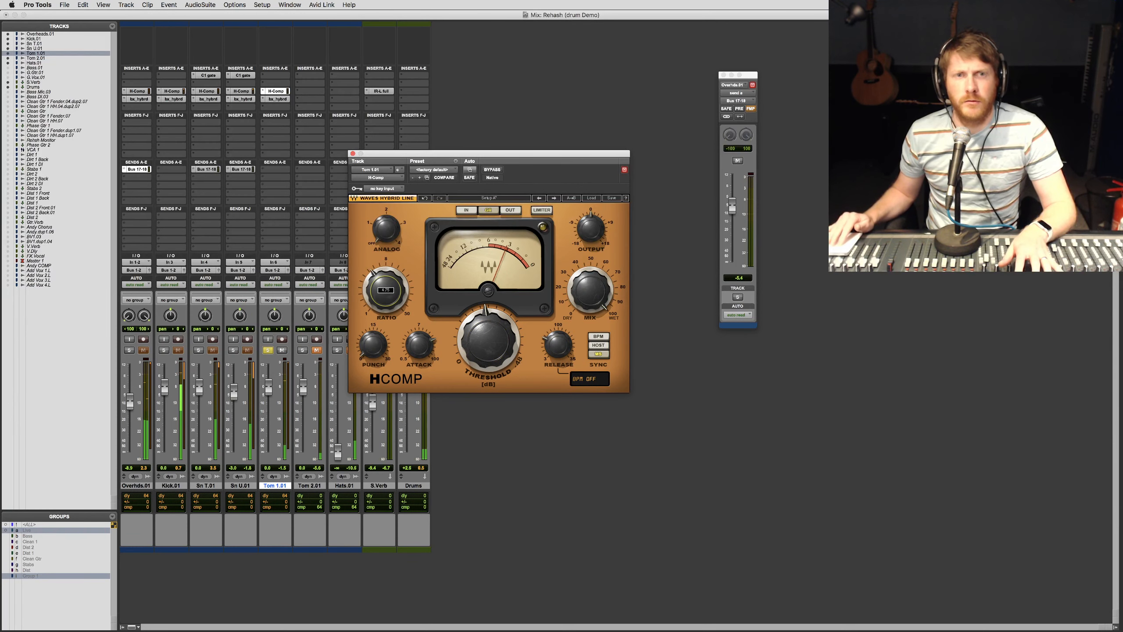
left_click_drag(391, 300, 391, 294)
left_click_drag(488, 340, 488, 333)
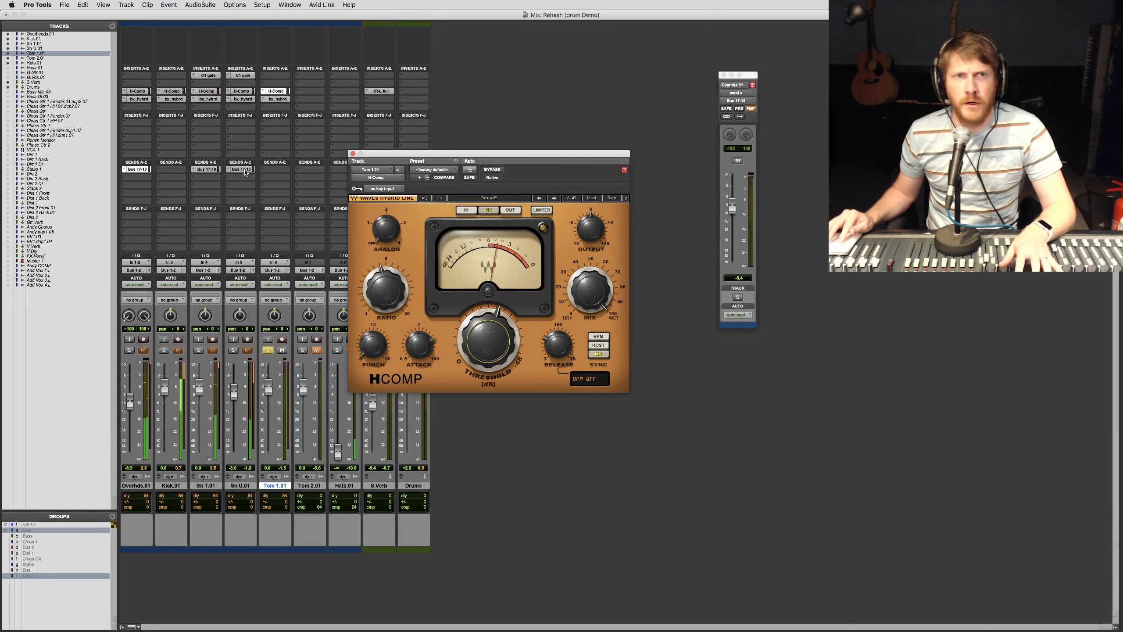
Add a send to Bus 17-18 (Stereo) on Tom 1.01 and move the compressor window clear of the channel strips
left_click(267, 171)
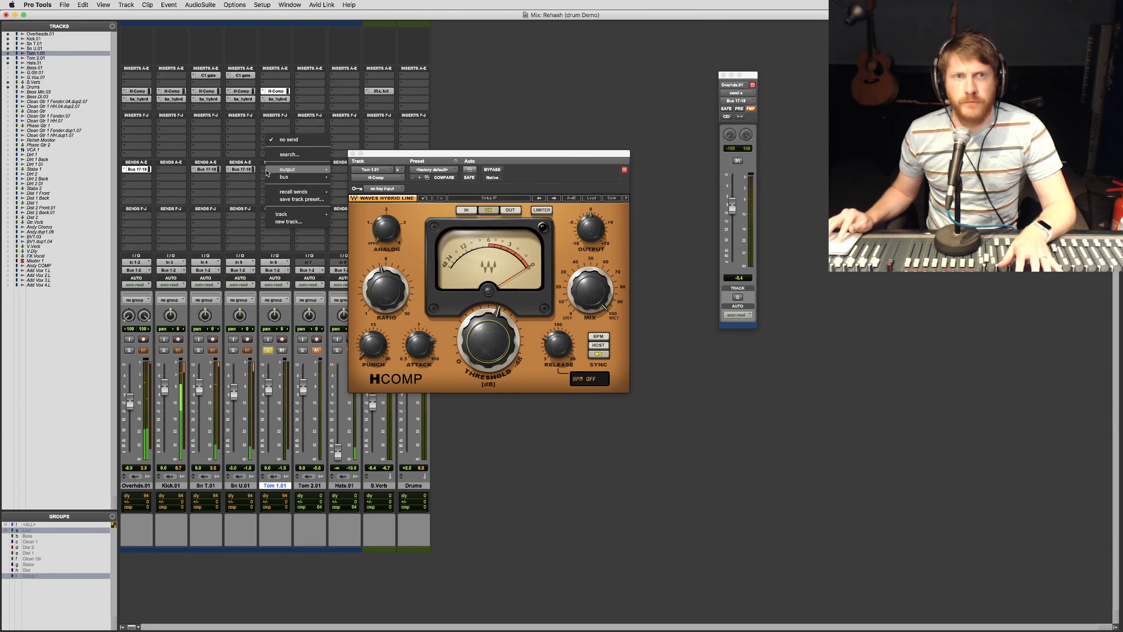
mouse_move(304, 176)
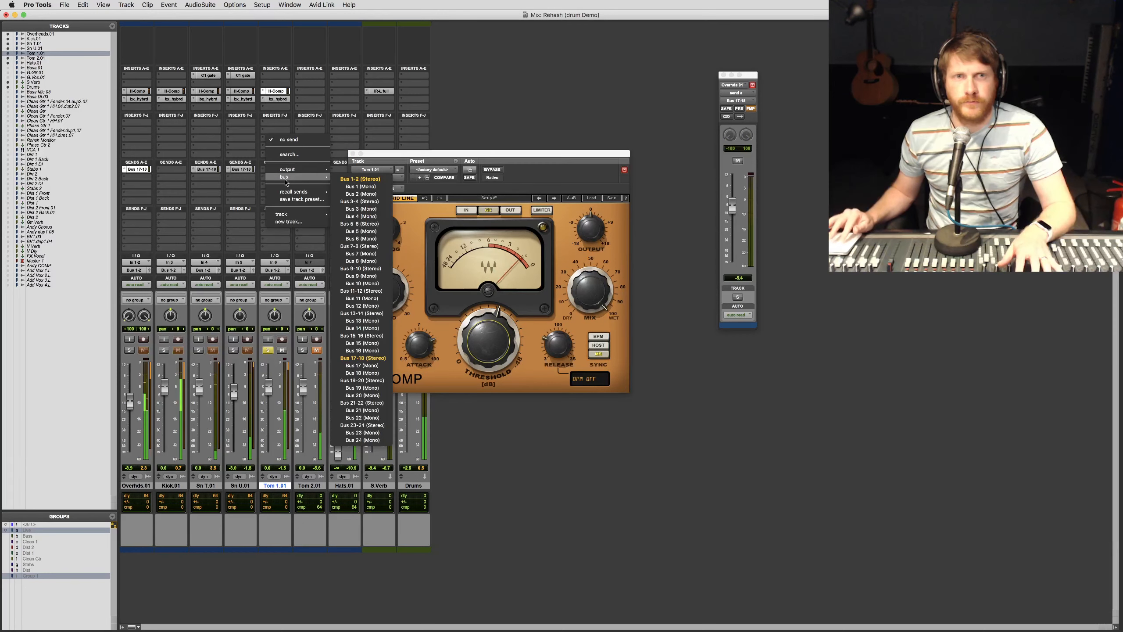
left_click(362, 358)
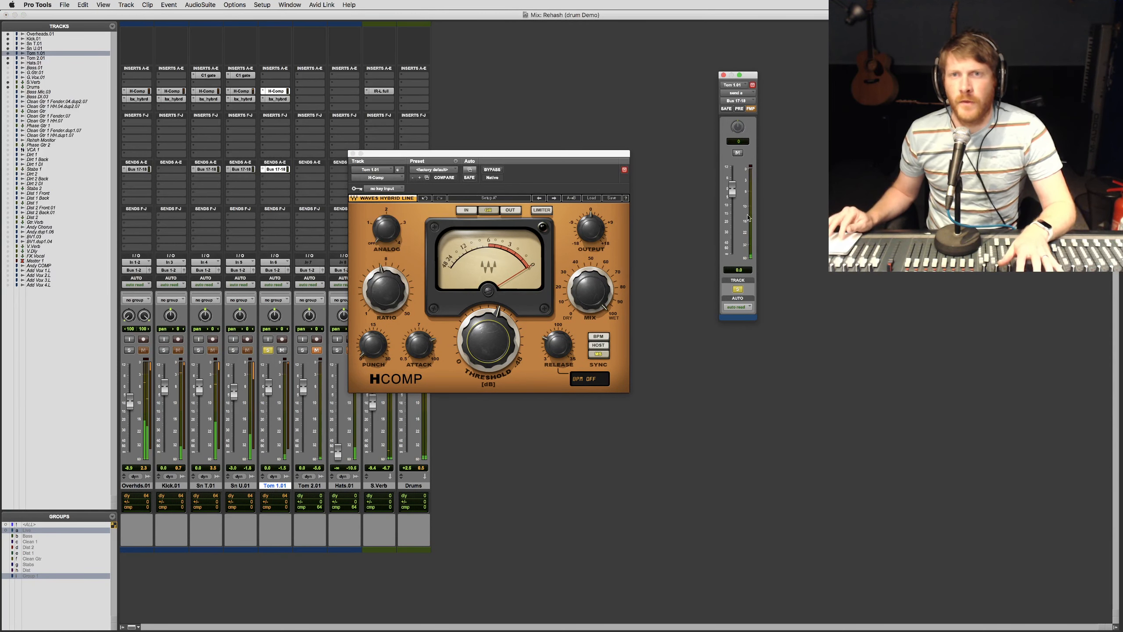
left_click_drag(609, 155, 678, 155)
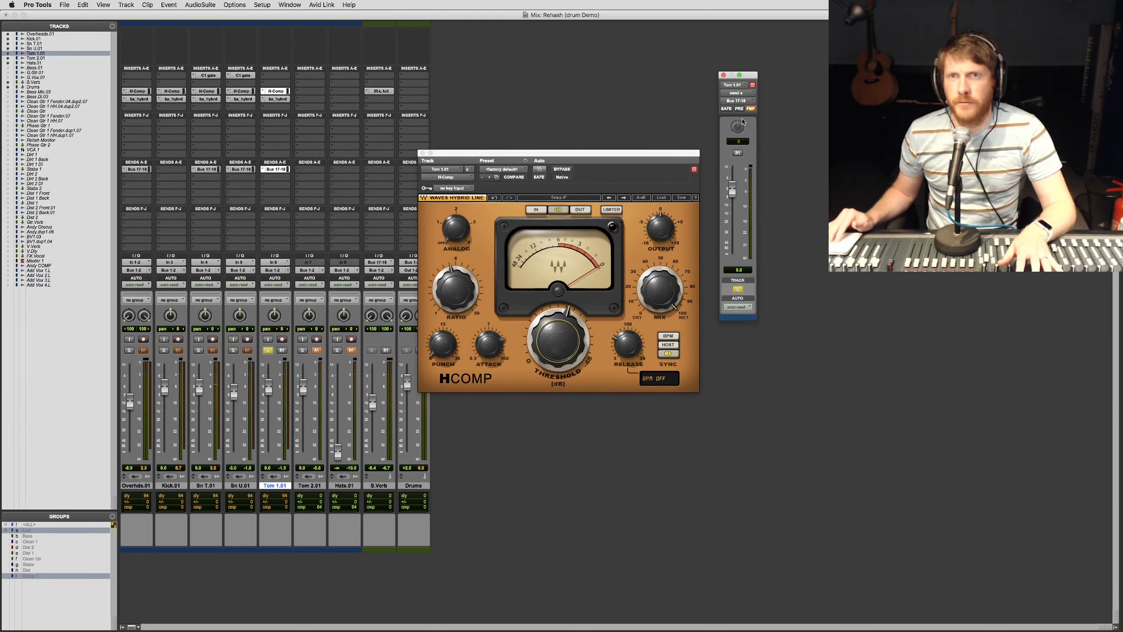
Pan Tom 2.01 to the left and Tom 1.01 about 32 to the right
left_click_drag(275, 315, 274, 296)
left_click_drag(309, 315, 309, 342)
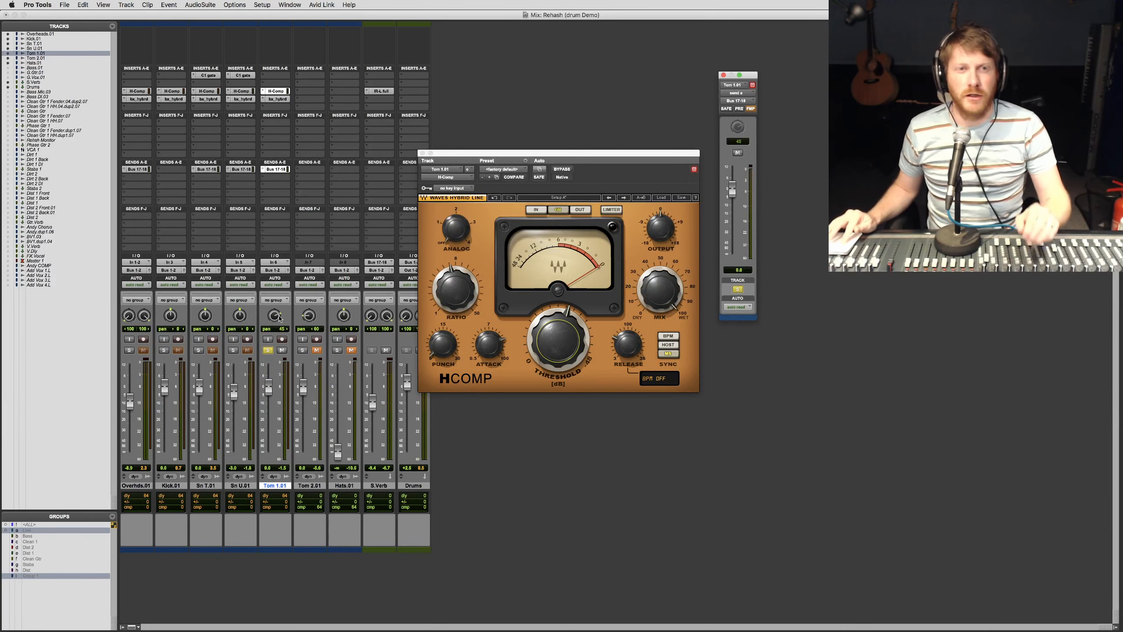
left_click_drag(277, 318, 280, 317)
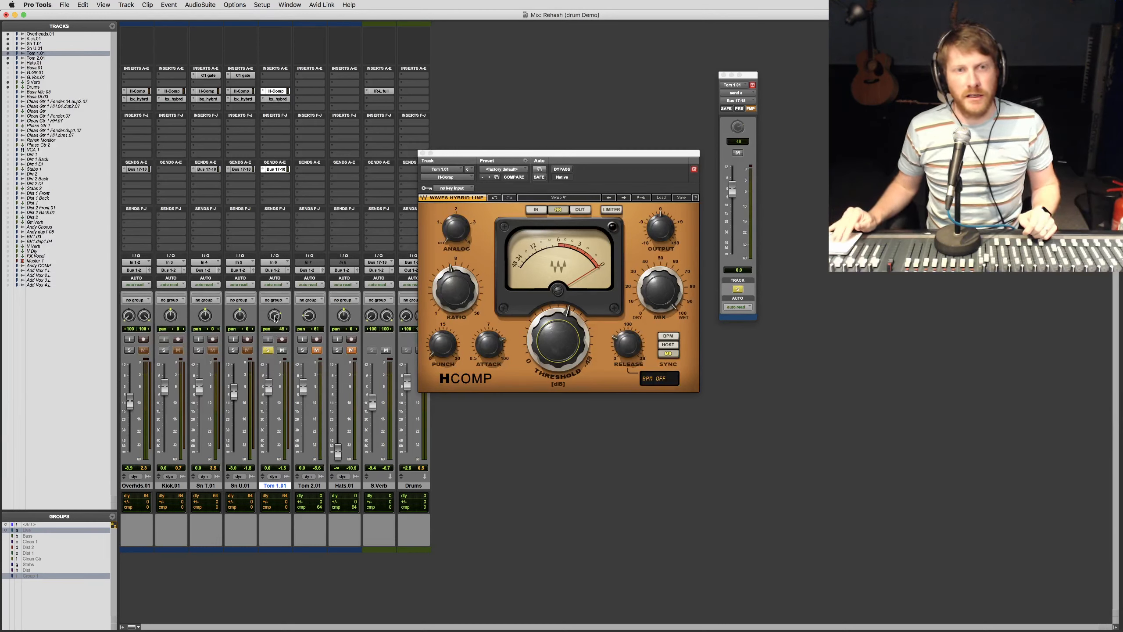
left_click_drag(275, 319, 275, 324)
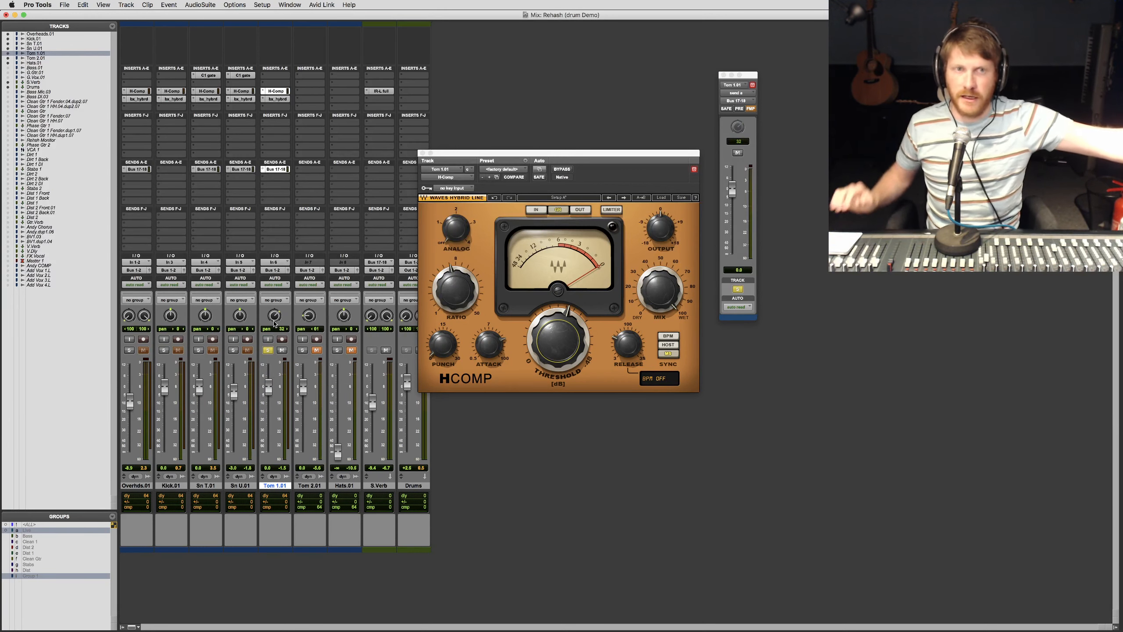
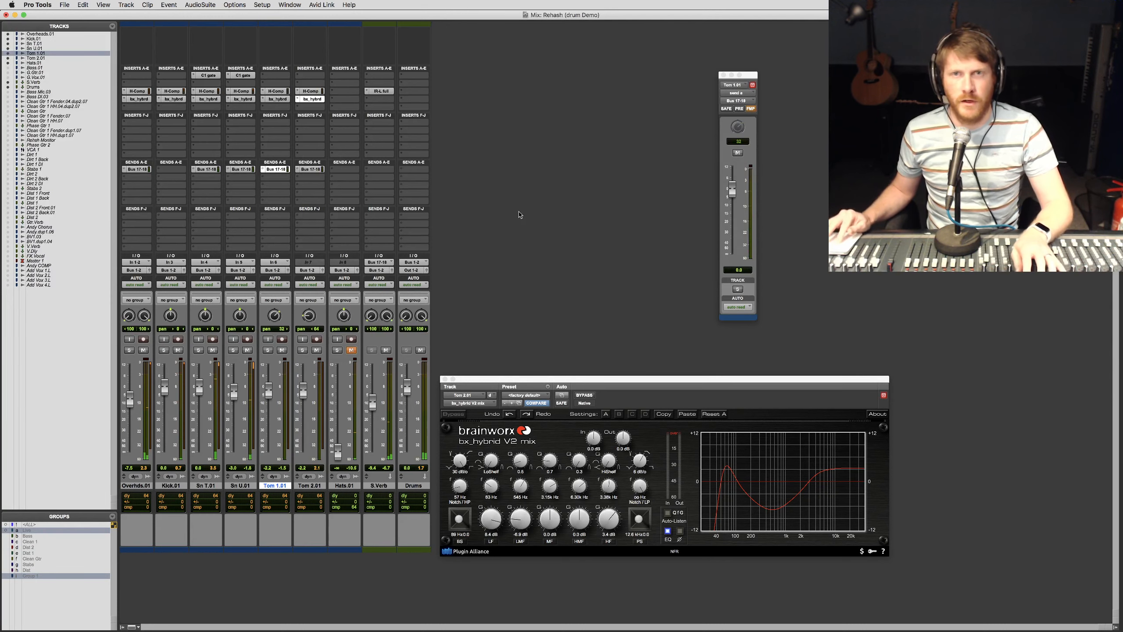
Raise the Tom 1.01 reverb send to about +4.3 dB and open the Bus 17-18 send of Tom 2.01
left_click_drag(733, 190, 737, 187)
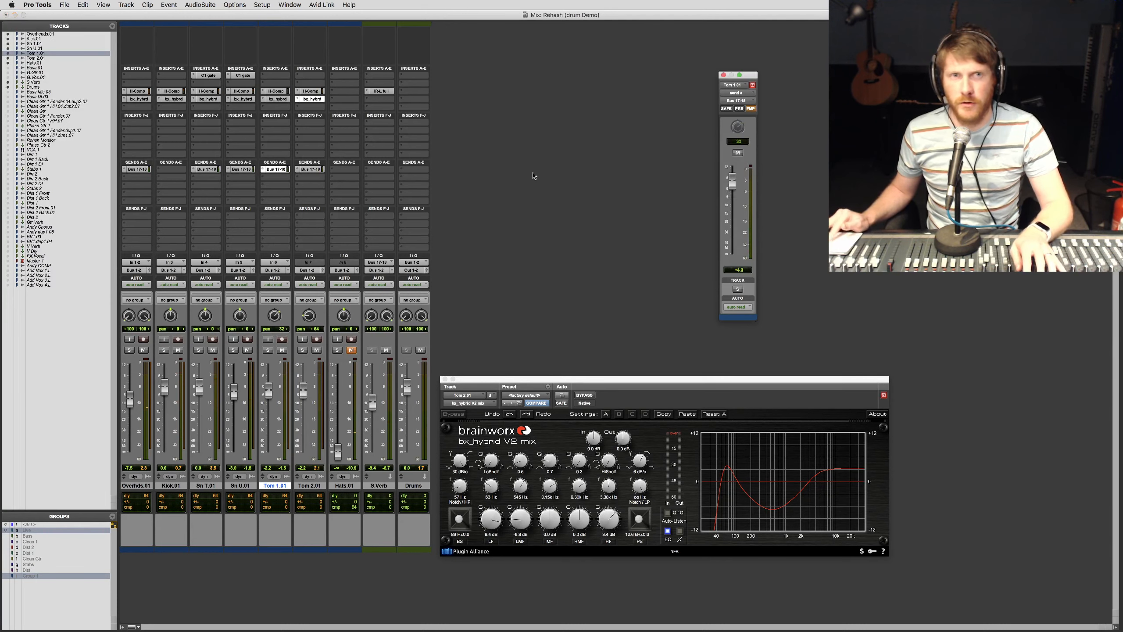
left_click(312, 171)
Solo and unmute Hats.01, start playback near 0:14 in the Edit window and return to the Mix window
left_click(337, 350)
left_click(351, 350)
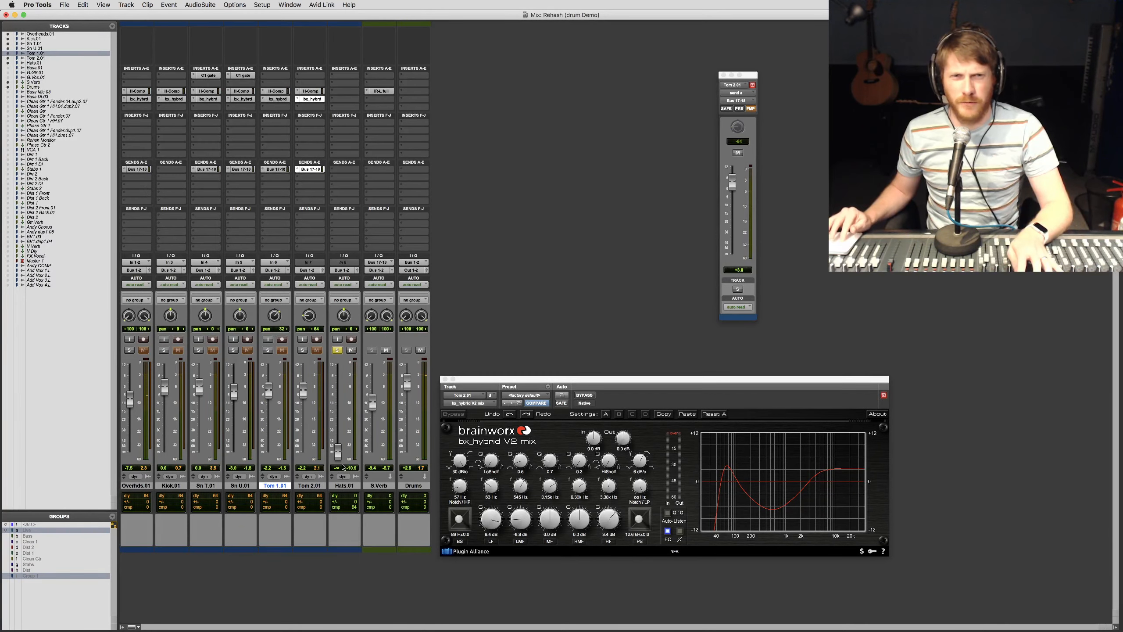
key("super+equal")
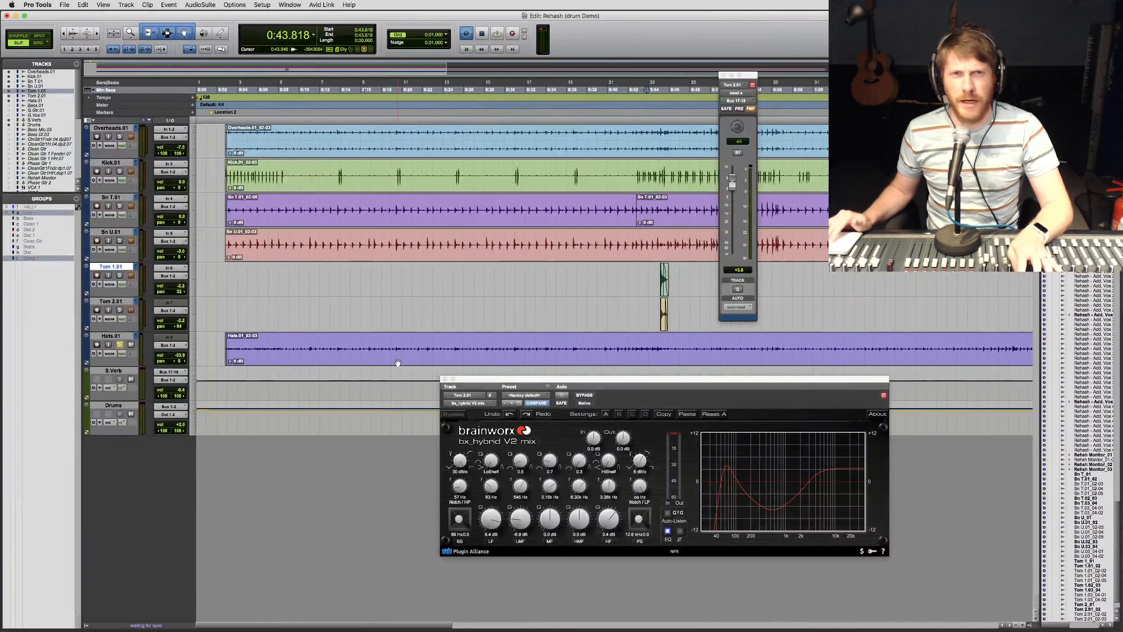
left_click(349, 283)
key("space")
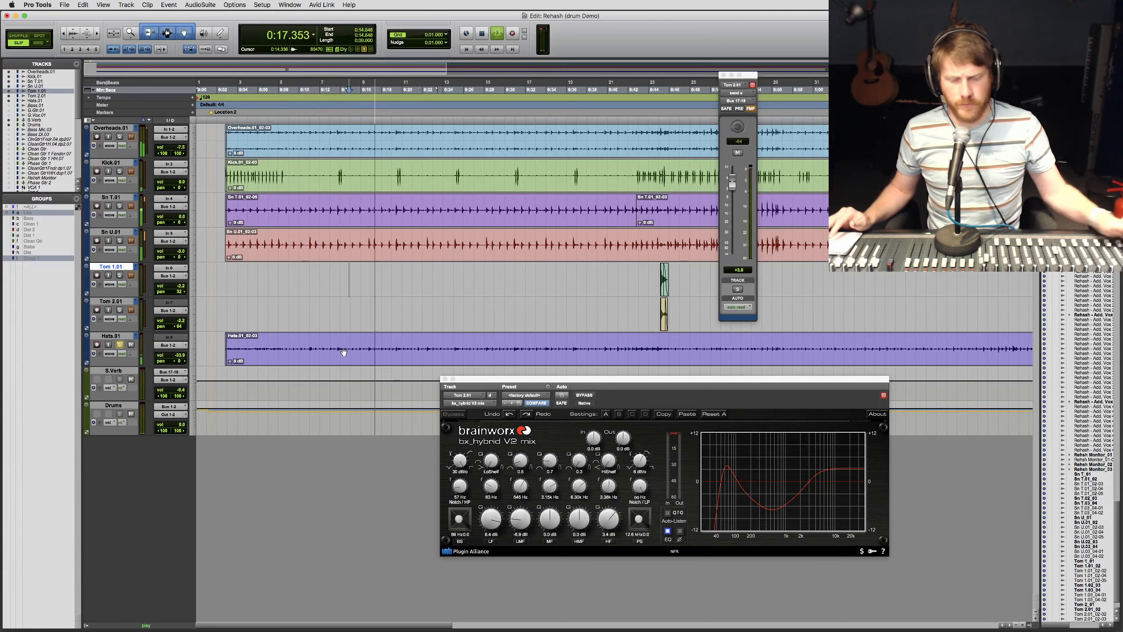
key("super+equal")
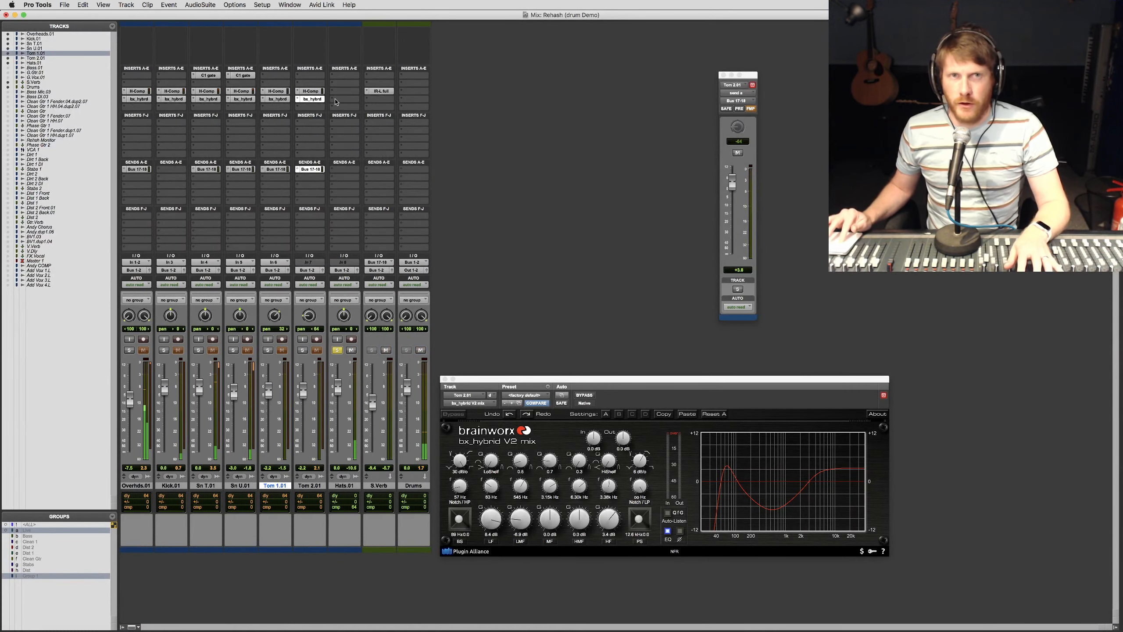
Insert the bx_hybrid V2 mix (mono) EQ on Hats.01, boost HF by about 8 dB and set the high-pass near 445 Hz
left_click(344, 75)
mouse_move(374, 101)
mouse_move(447, 101)
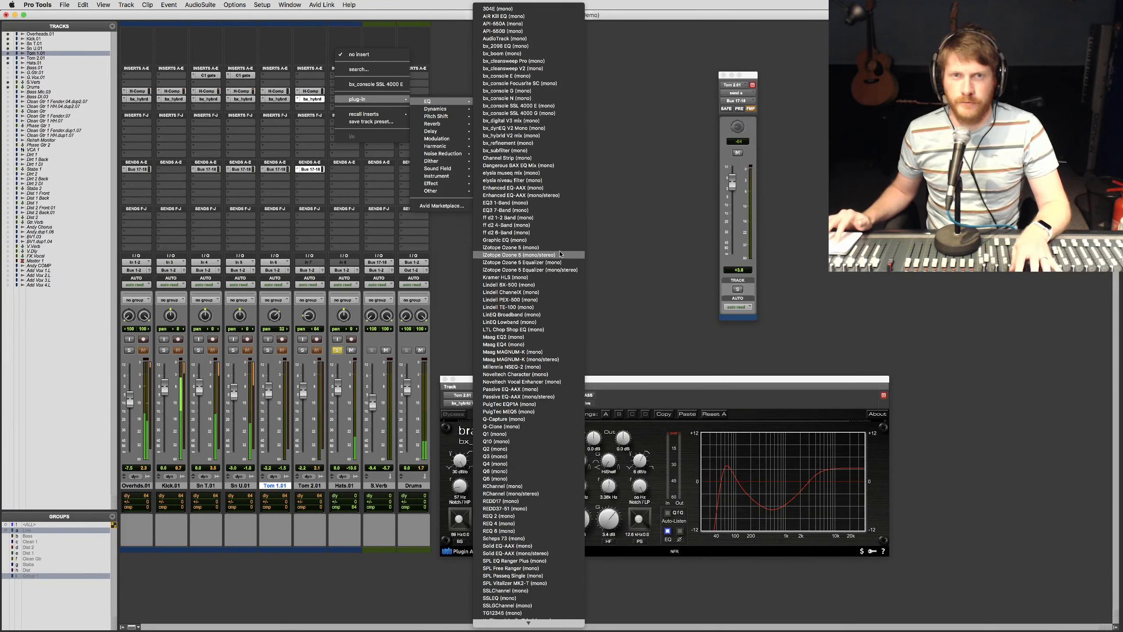
left_click(511, 136)
mouse_move(307, 428)
left_mouse_down()
mouse_move(308, 396)
mouse_move(290, 400)
mouse_move(306, 431)
left_mouse_up()
left_click_drag(158, 395, 158, 365)
Set a narrow HMF cut of about -10.2 dB with a Q of 15.0 on Hats.01 and slightly reduce the HF boost
left_click_drag(277, 371, 277, 310)
mouse_move(277, 396)
left_mouse_down()
mouse_move(277, 407)
mouse_move(281, 392)
left_mouse_up()
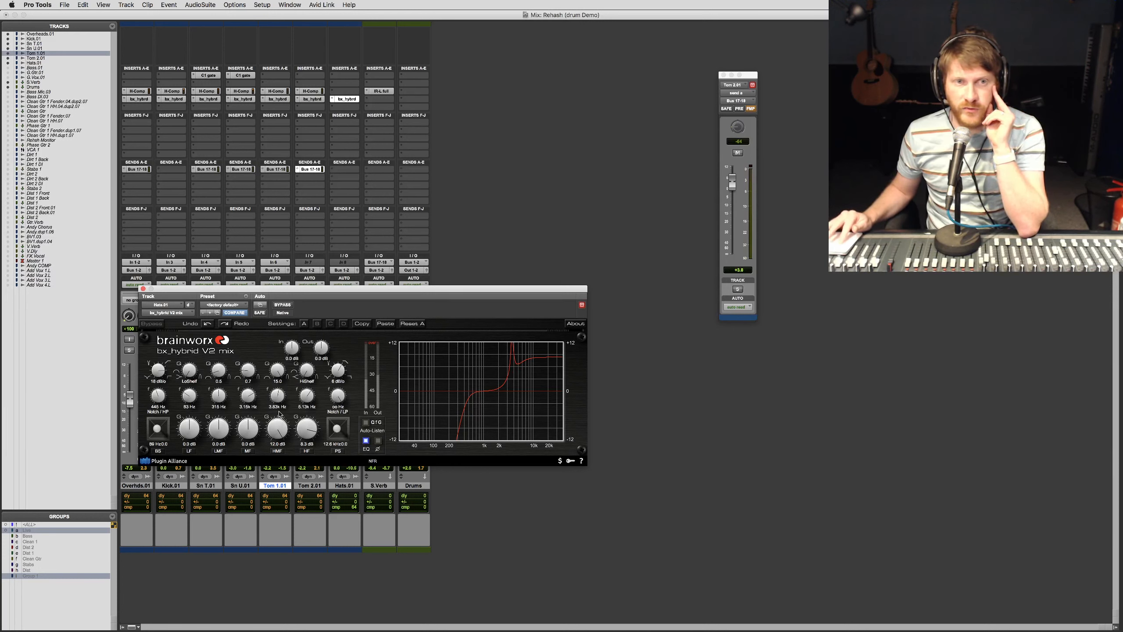
left_click_drag(276, 436, 268, 495)
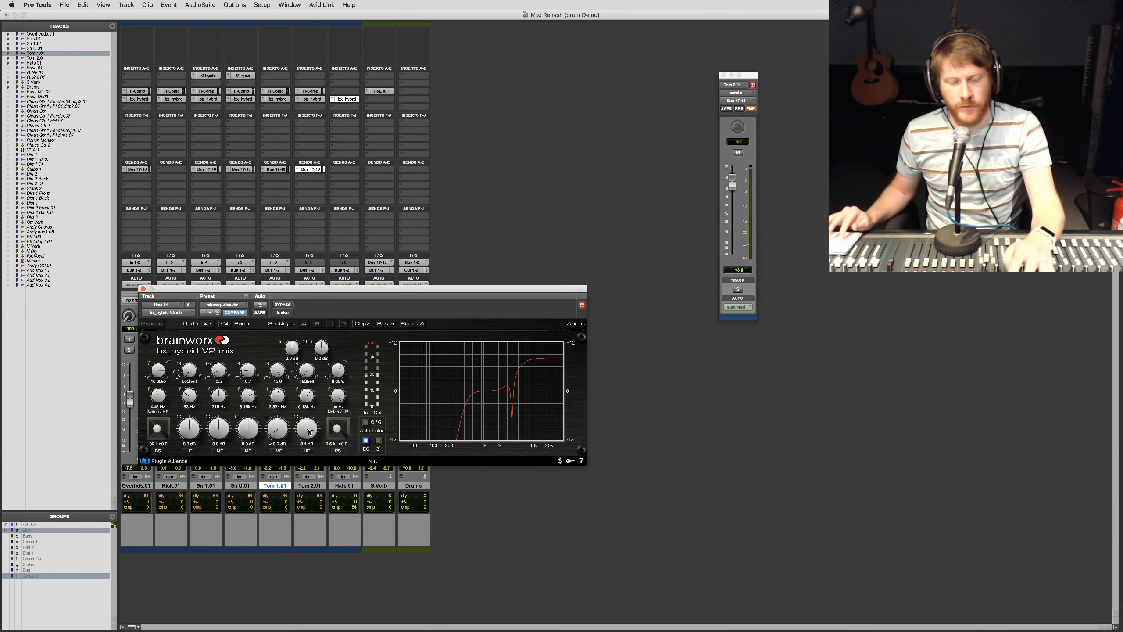
left_click_drag(317, 422, 307, 428)
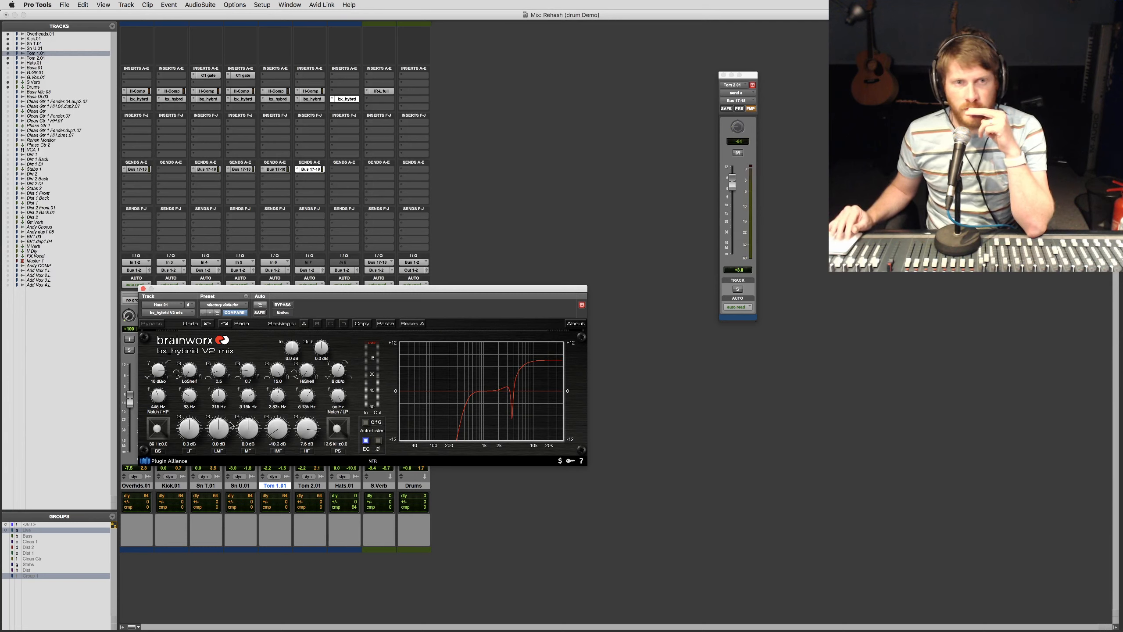
Sweep a narrow MF band near 936 Hz on the Hats.01 EQ, turn it into a cut and fine-tune the high-pass frequency
left_click_drag(247, 405, 249, 438)
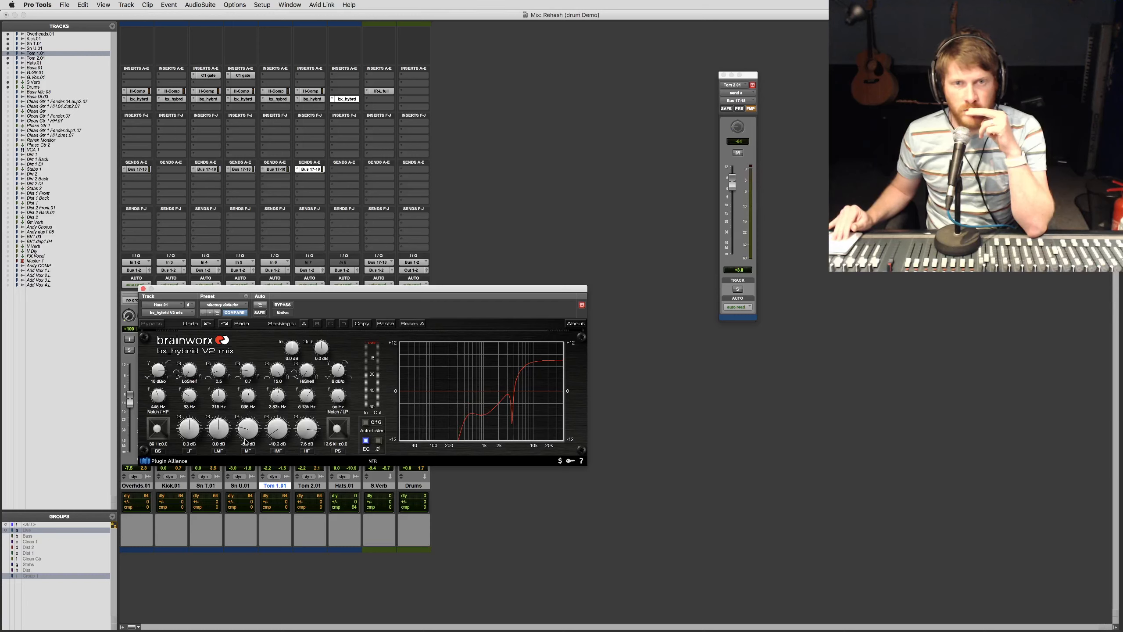
left_click_drag(249, 367, 253, 381)
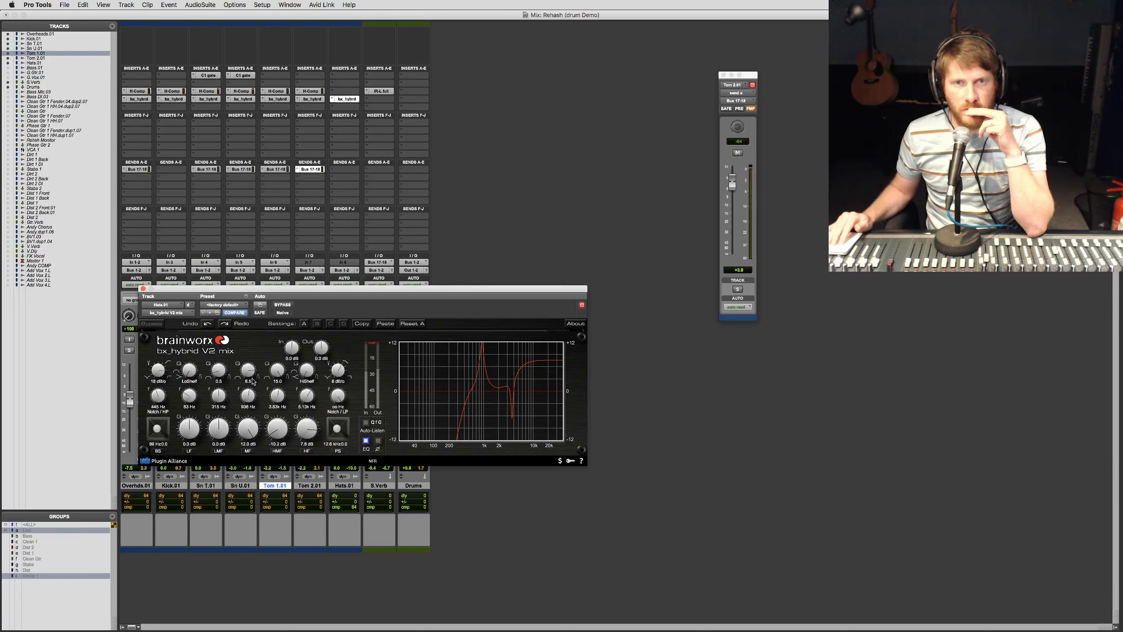
left_click_drag(248, 429, 247, 442)
left_click_drag(158, 395, 158, 391)
key("super+w")
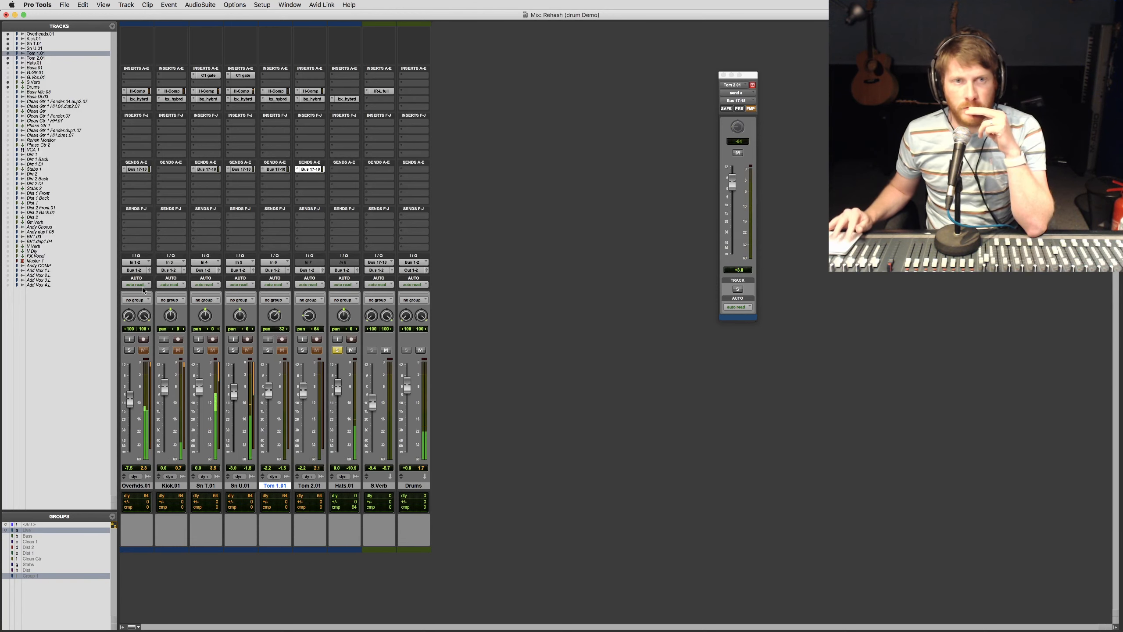
Pan Hats.01 to 85 right and insert the H-Comp (mono) compressor above its EQ
left_click_drag(345, 315, 360, 280)
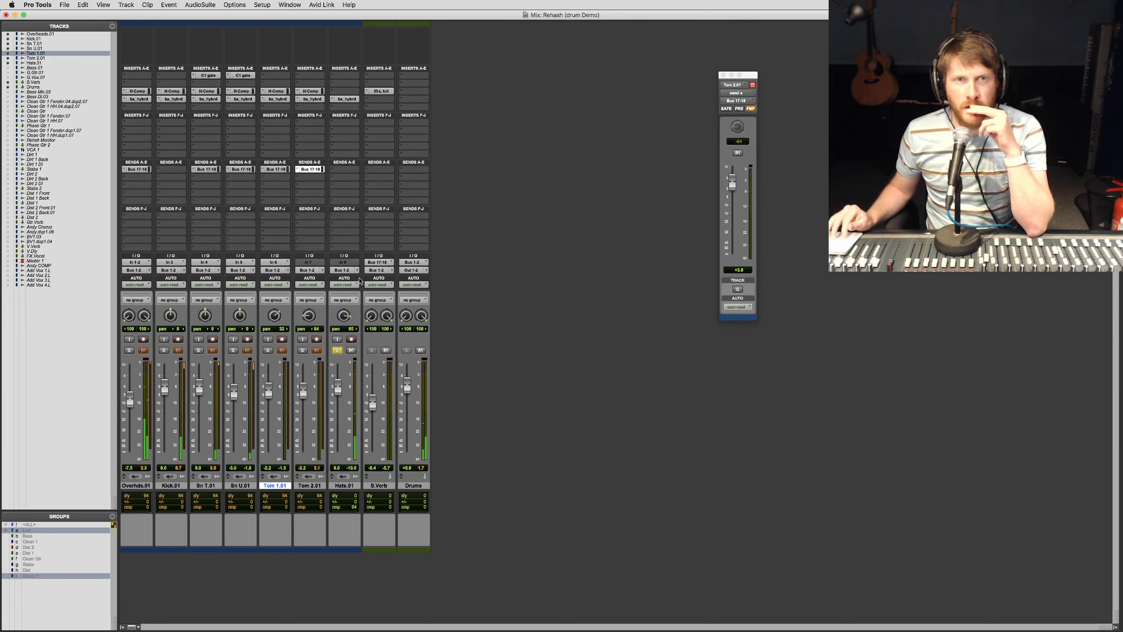
left_click(344, 91)
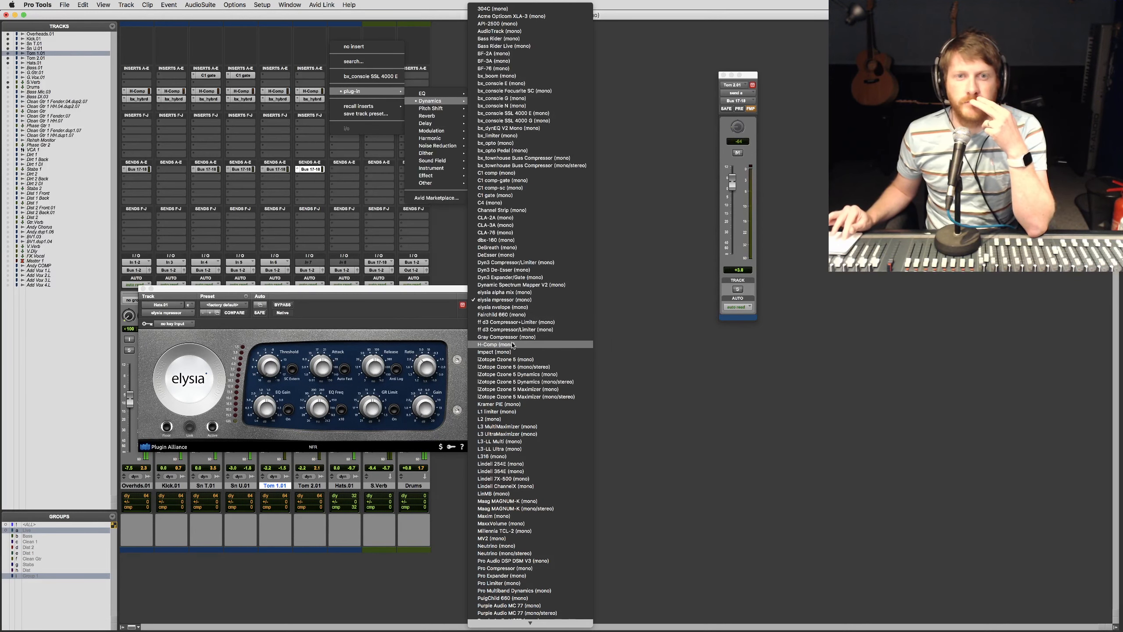
left_click(513, 344)
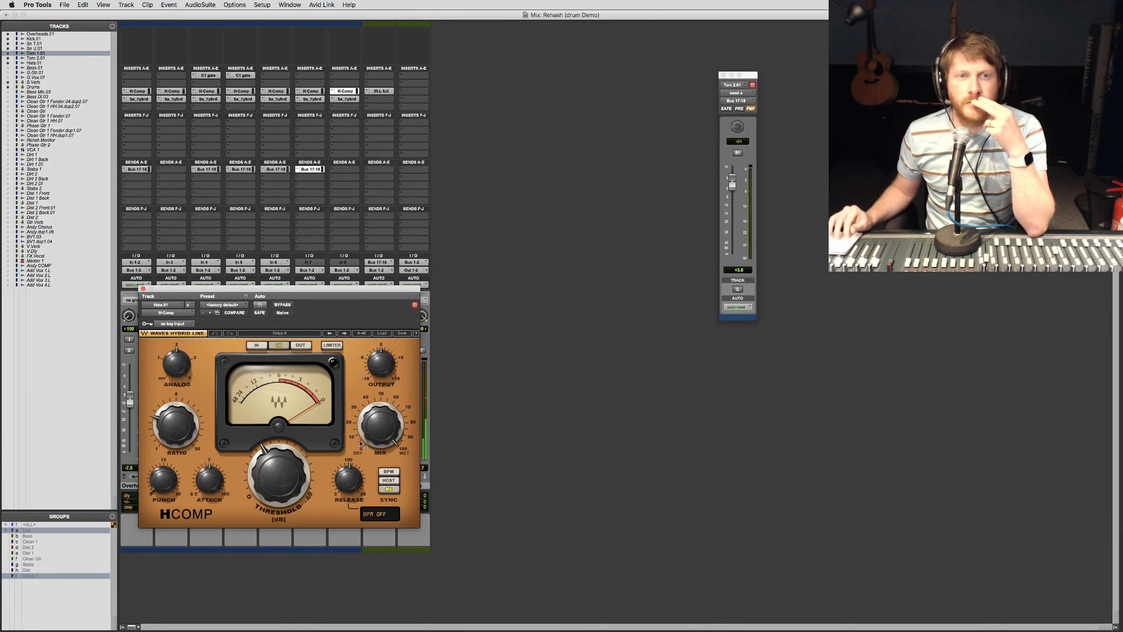
Adjust the release, attack, threshold, ratio and analog settings of the Hats.01 H-Comp and close the plug-in
left_click_drag(348, 479, 348, 508)
left_click_drag(210, 479, 209, 508)
left_click_drag(279, 475, 278, 446)
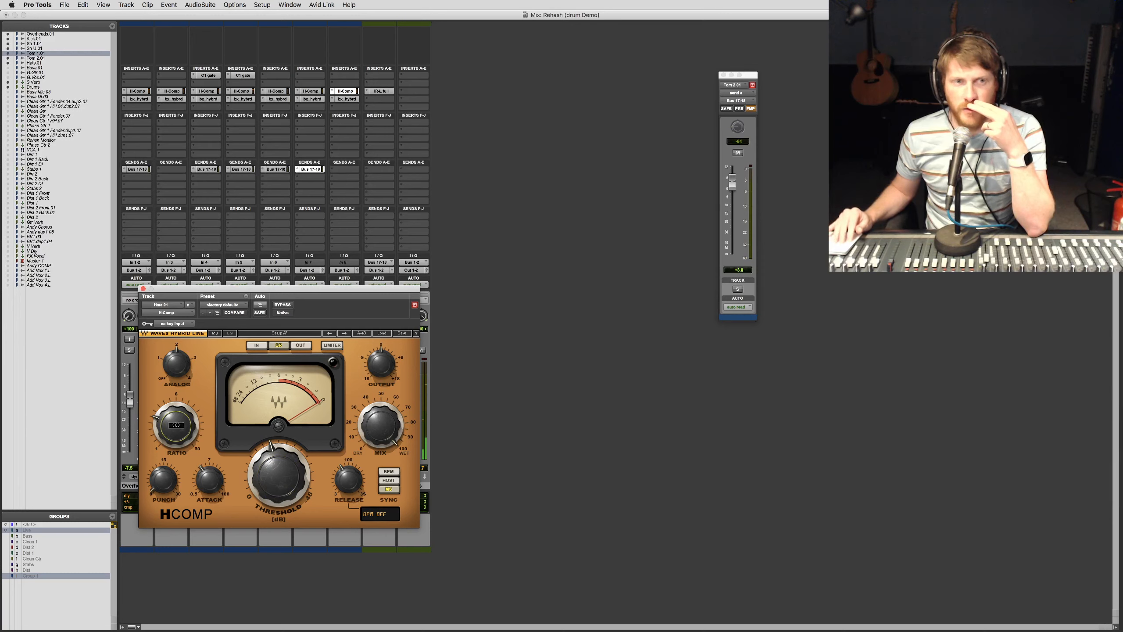
left_click_drag(176, 426, 176, 367)
left_click(177, 367)
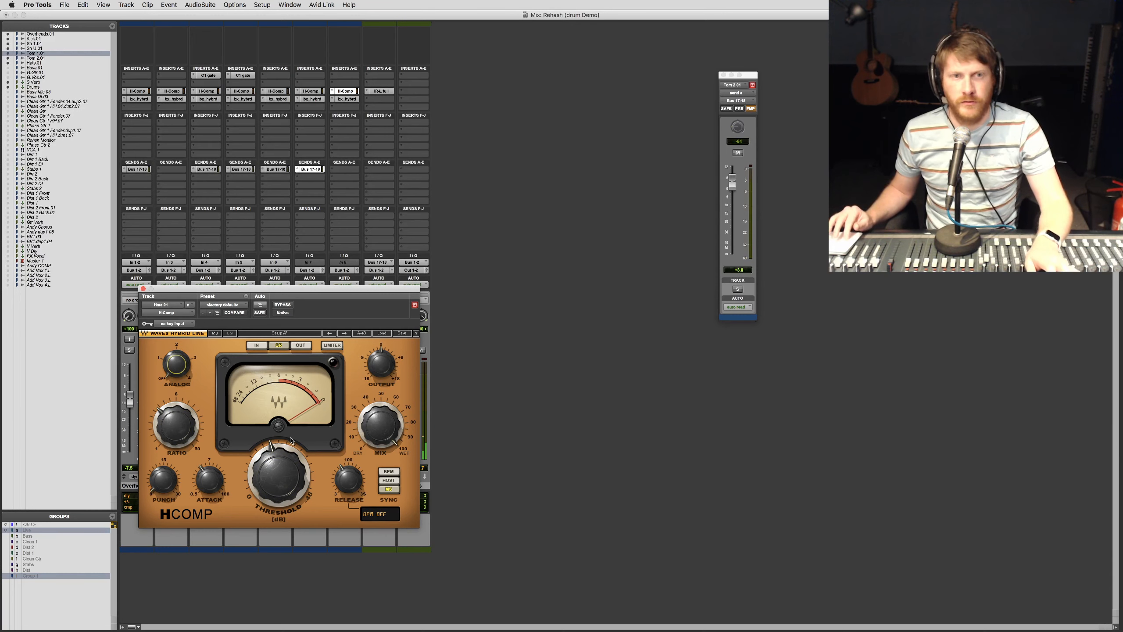
left_click(278, 476)
left_click(143, 288)
Bring Hats.01 back into the full mix at about -3.3 dB and add a Bus 17-18 send at about -6.4 dB
left_click(337, 350)
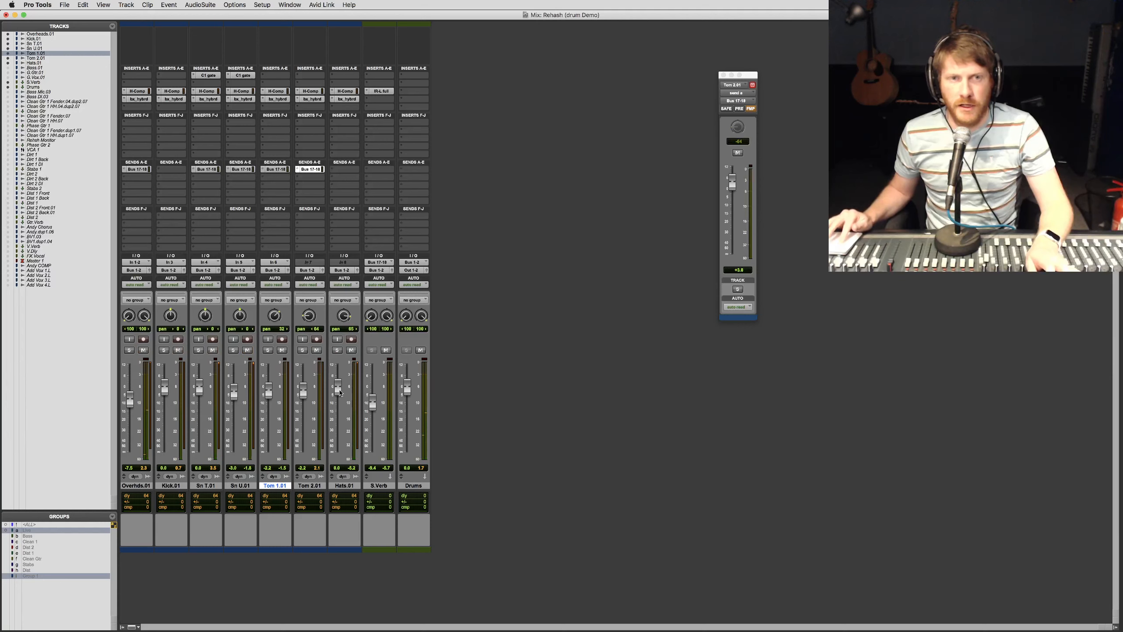
mouse_move(338, 386)
left_mouse_down()
mouse_move(339, 454)
mouse_move(343, 392)
left_mouse_up()
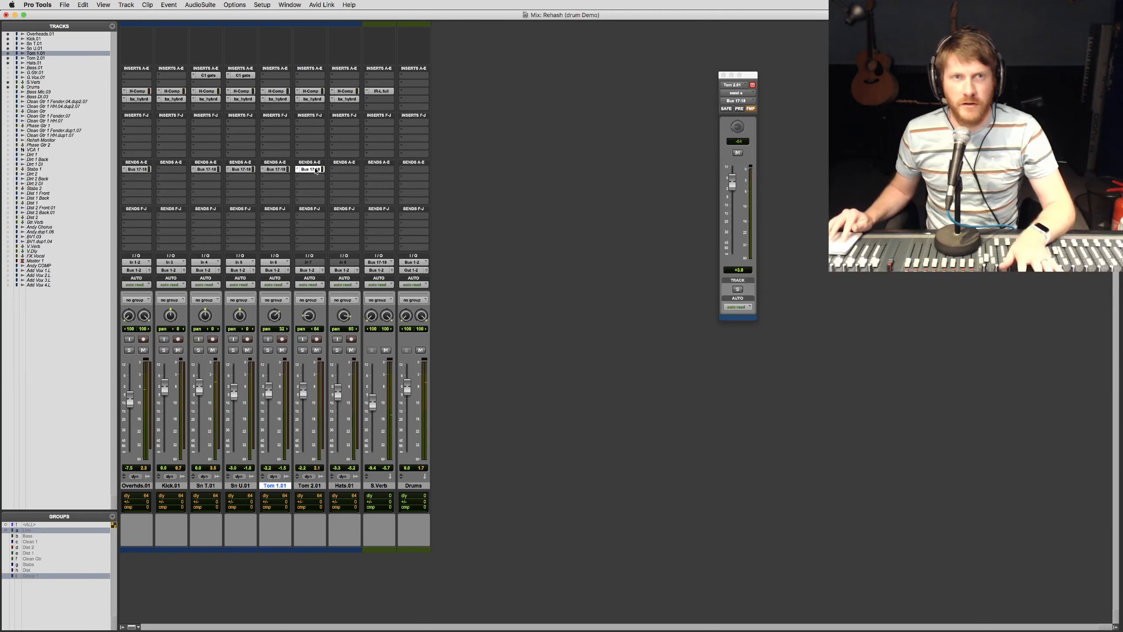
left_click(352, 169)
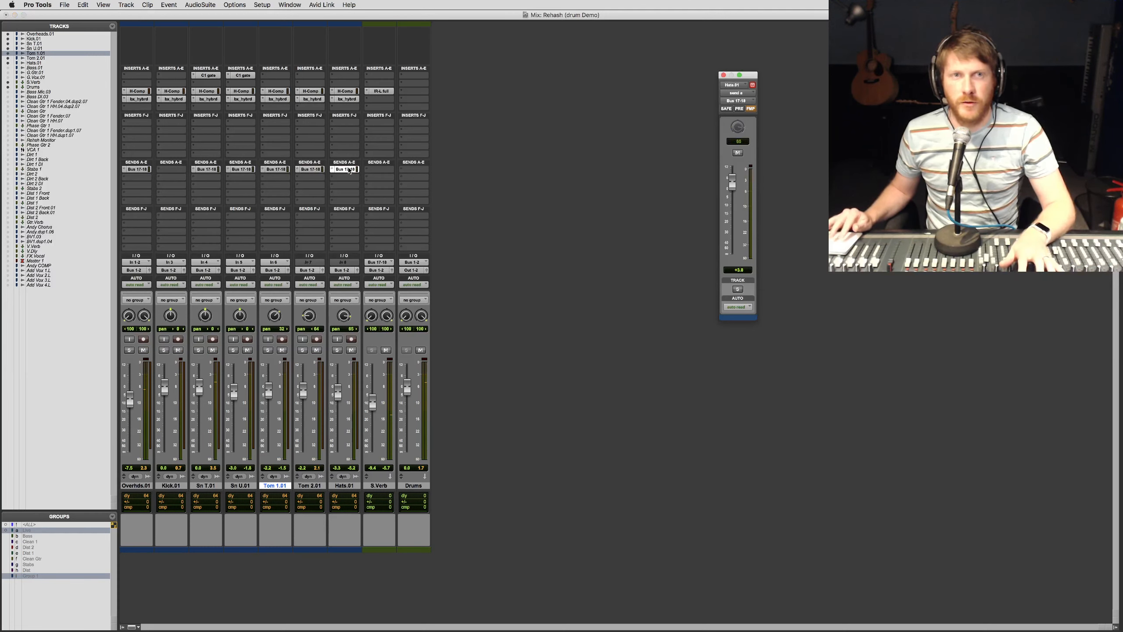
left_click_drag(736, 186, 736, 215)
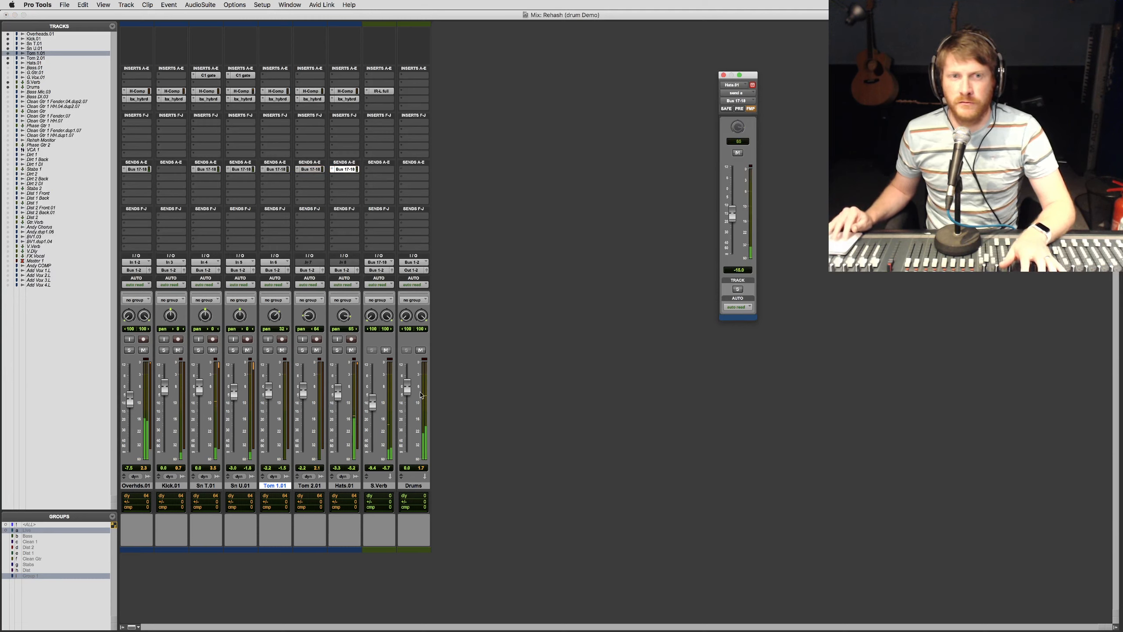
left_click_drag(735, 217, 735, 201)
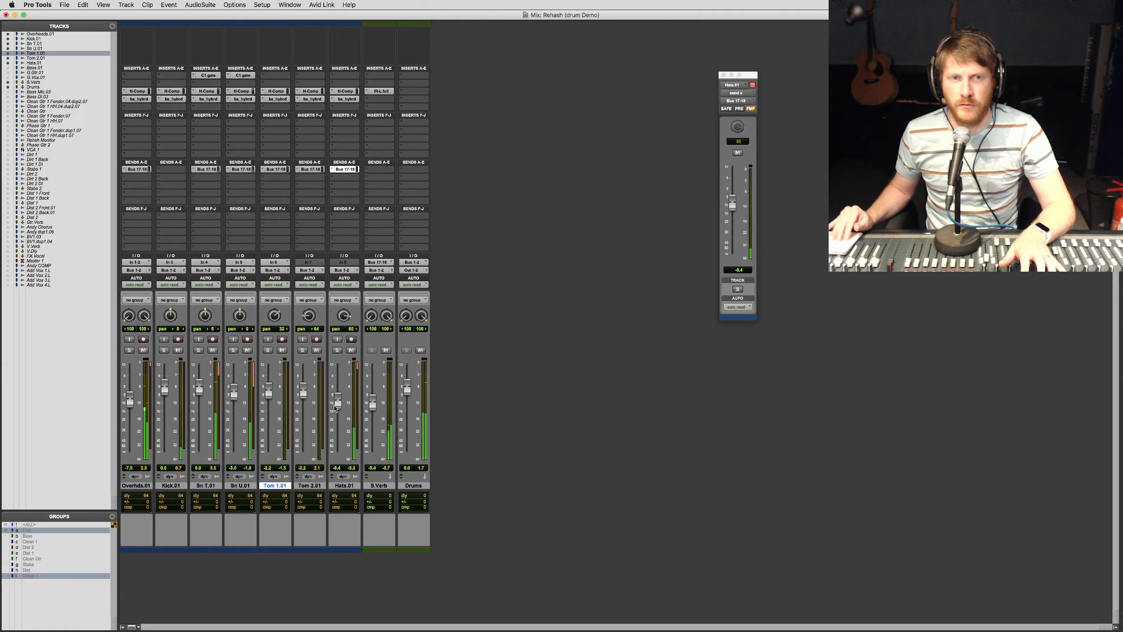
Play the drums from about 1:42 in the Edit window and compare them with Hats.01 muted and unmuted
key("super+equal")
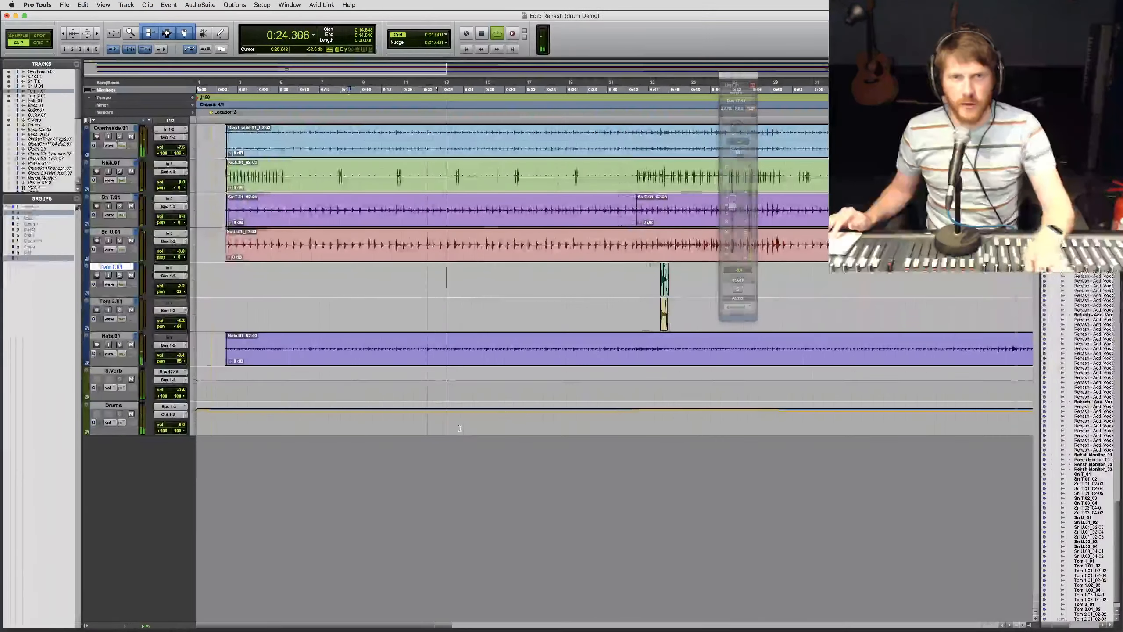
key("super+bracketleft")
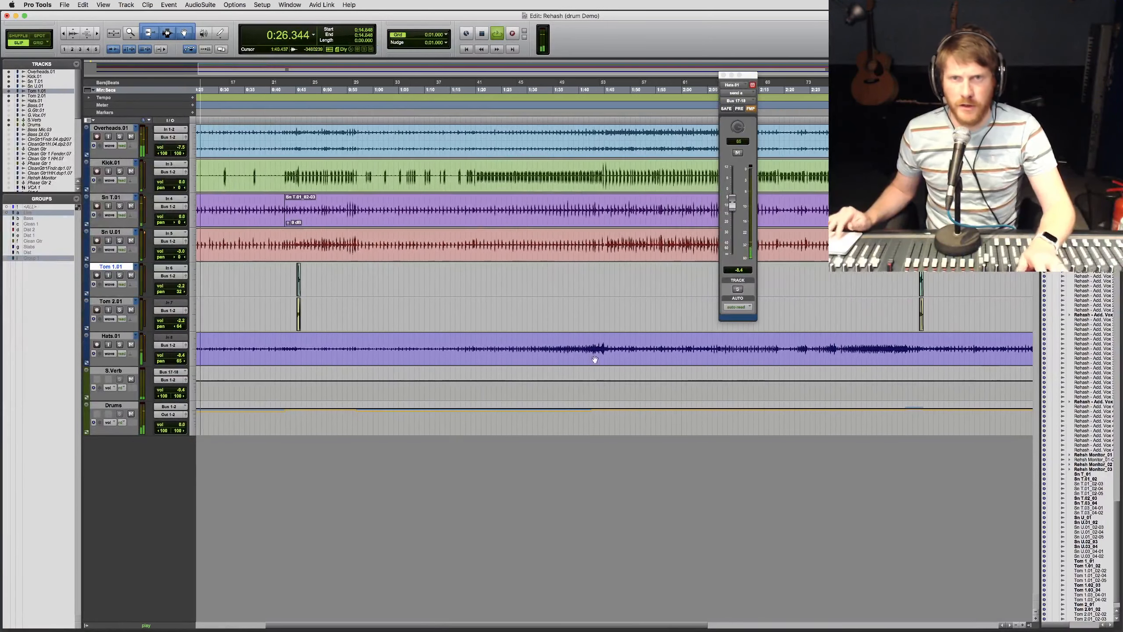
key("space")
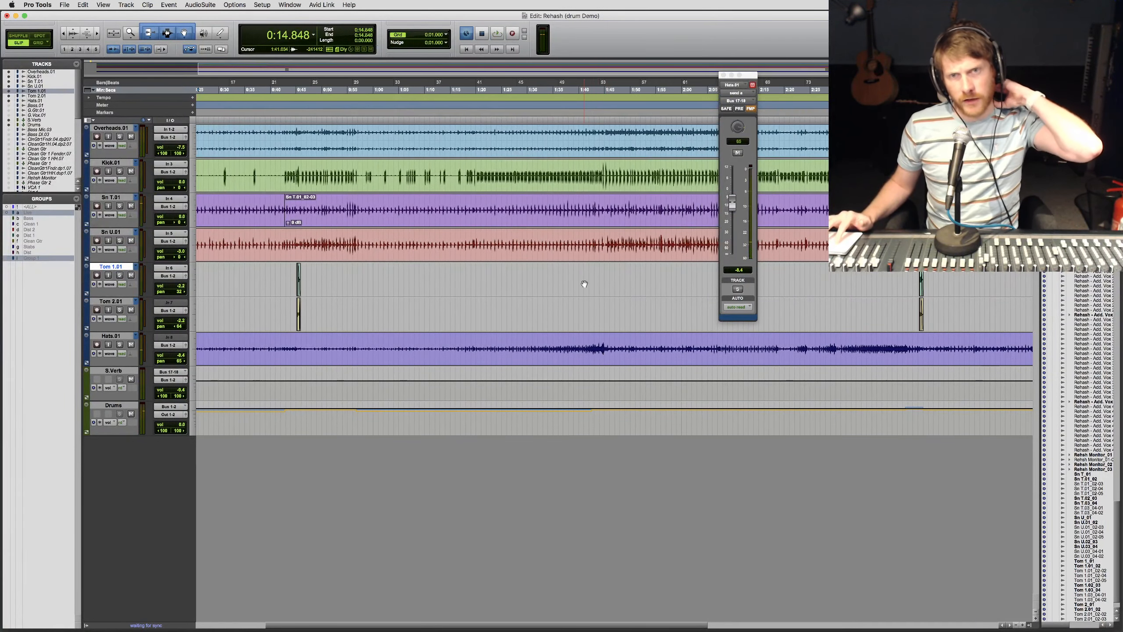
left_click(591, 283)
key("space")
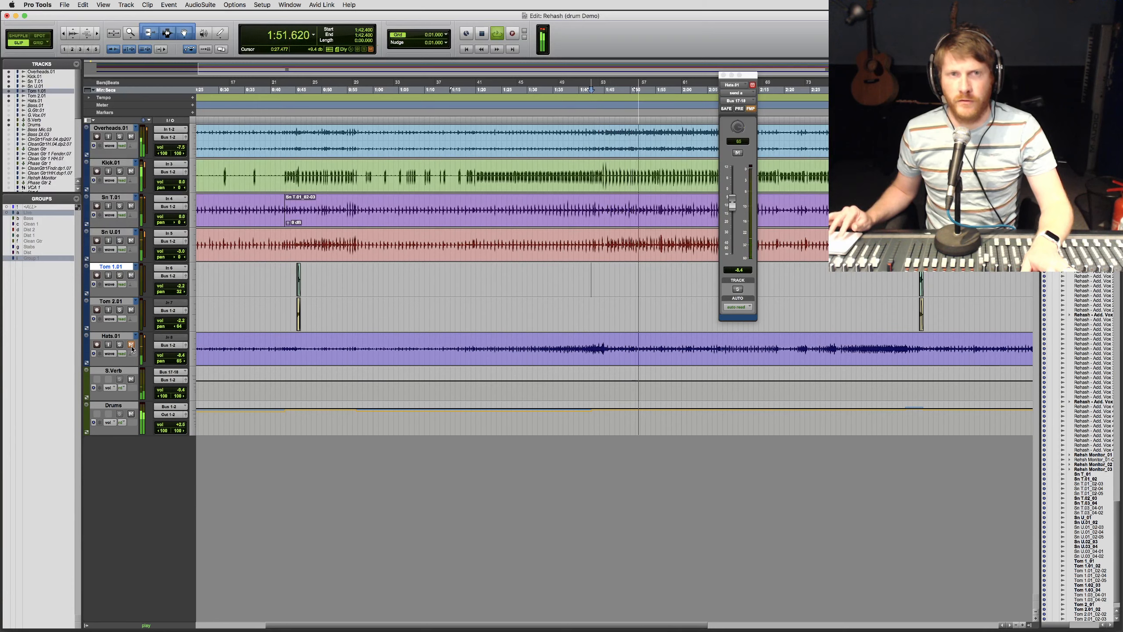
left_click(131, 344)
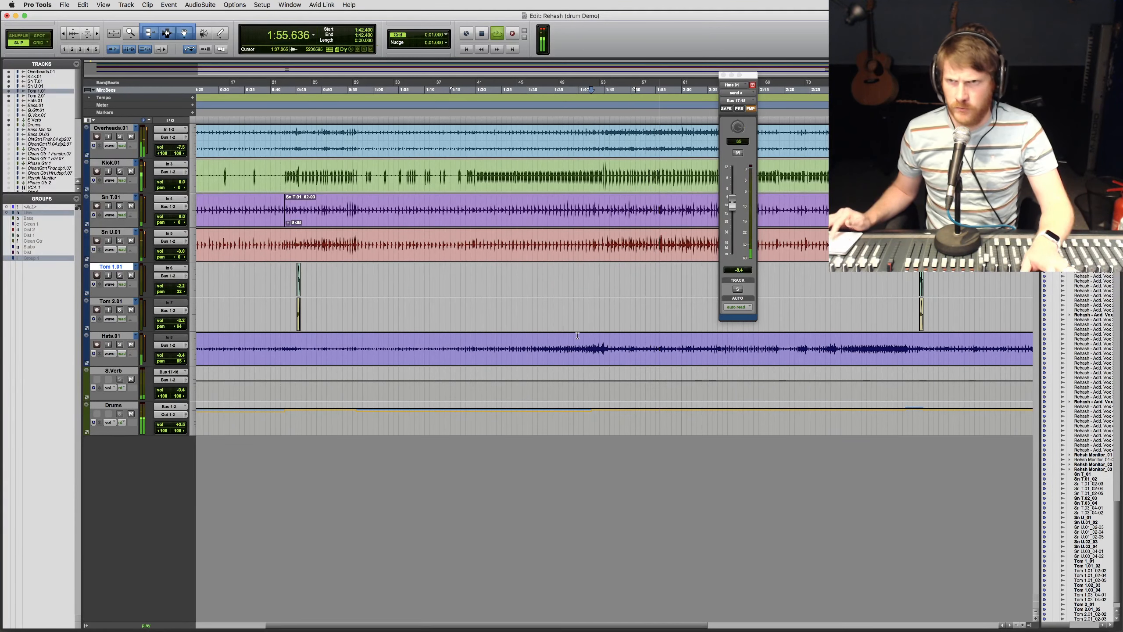
Split the Hats.01 clip near 1:45, mute the section after the split and play the transition from about 1:42
key("space")
key("t")
key("t")
key("t")
left_click(594, 348)
key("b")
left_click(641, 357)
key("super+m")
left_click(462, 313)
key("space")
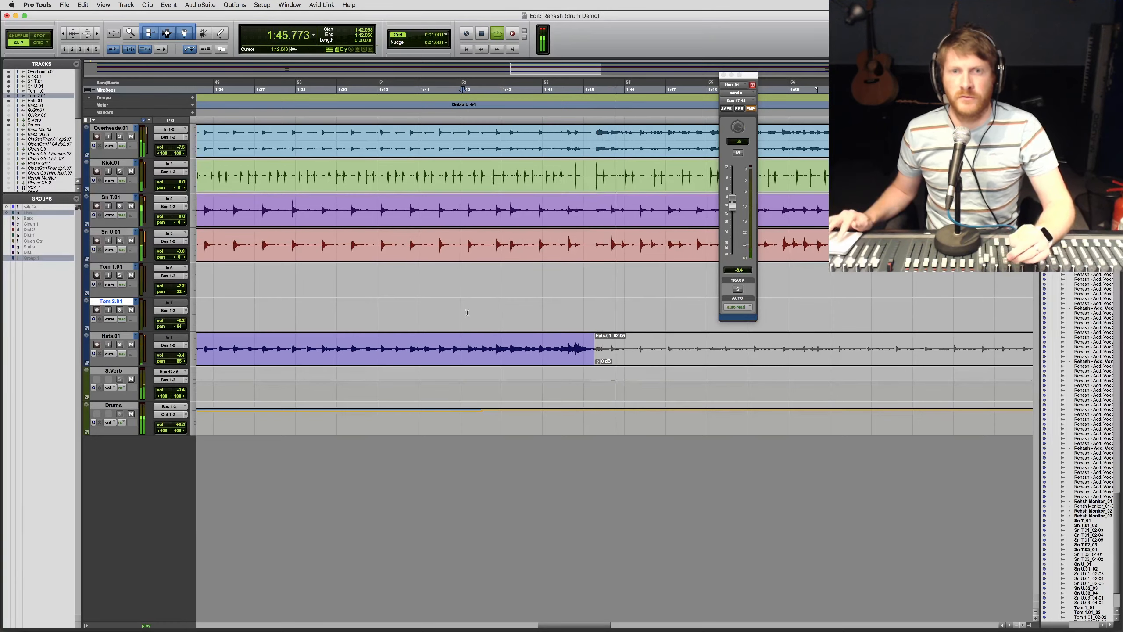
Insert the H-Comp (stereo) compressor on the Drums bus in the Mix window and place its window clear of the inserts
key("super+equal")
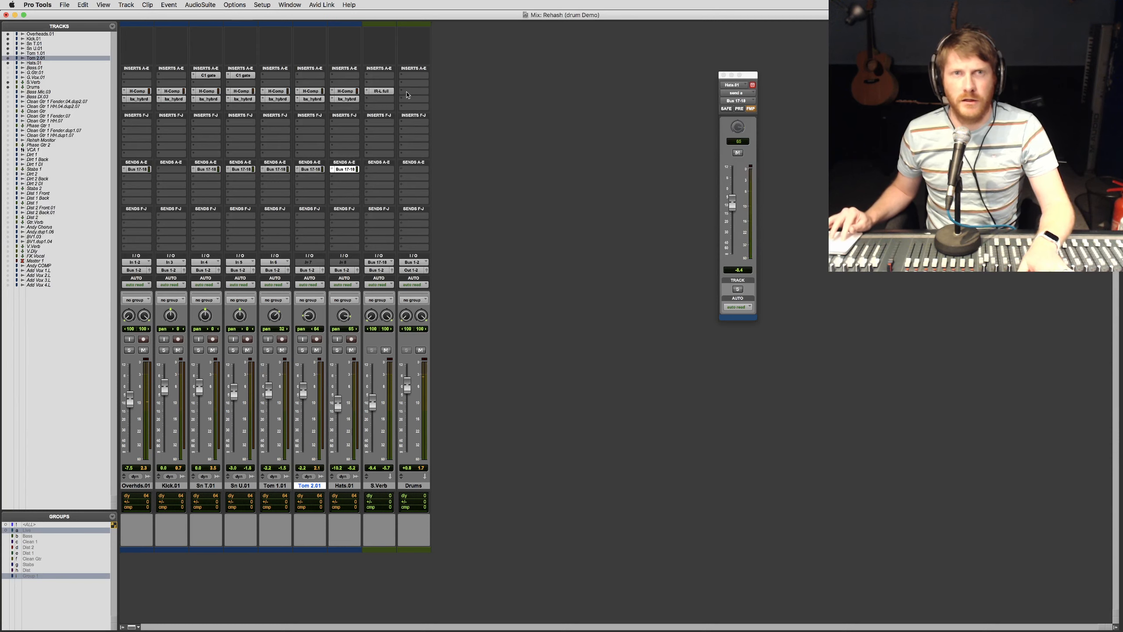
left_click(405, 91)
mouse_move(463, 91)
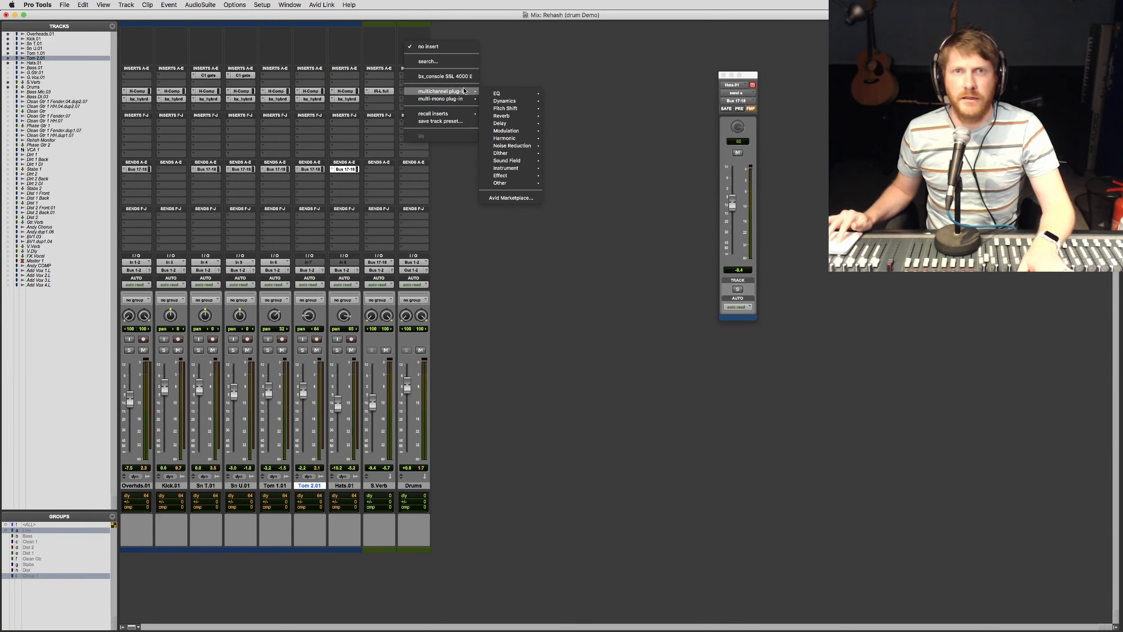
mouse_move(502, 102)
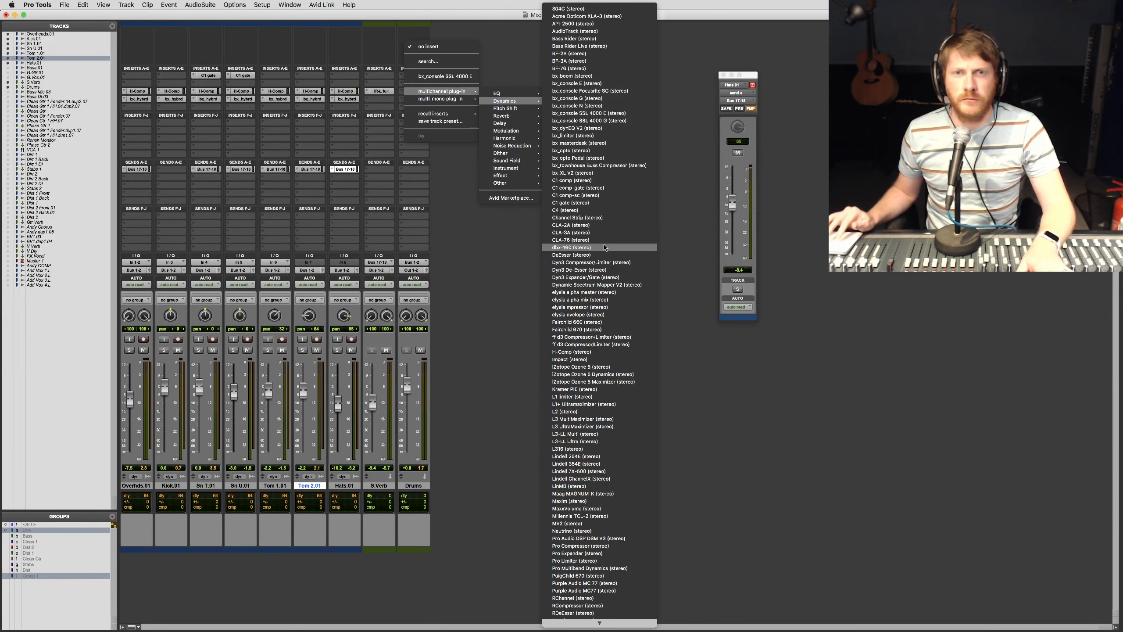
left_click(623, 353)
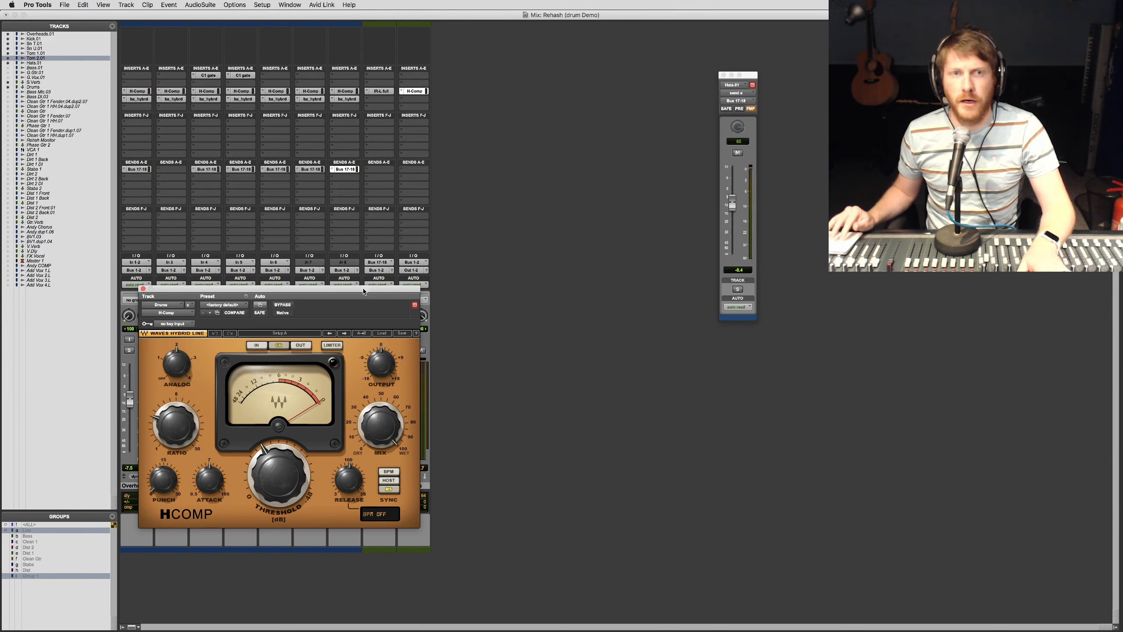
left_click_drag(363, 292, 740, 263)
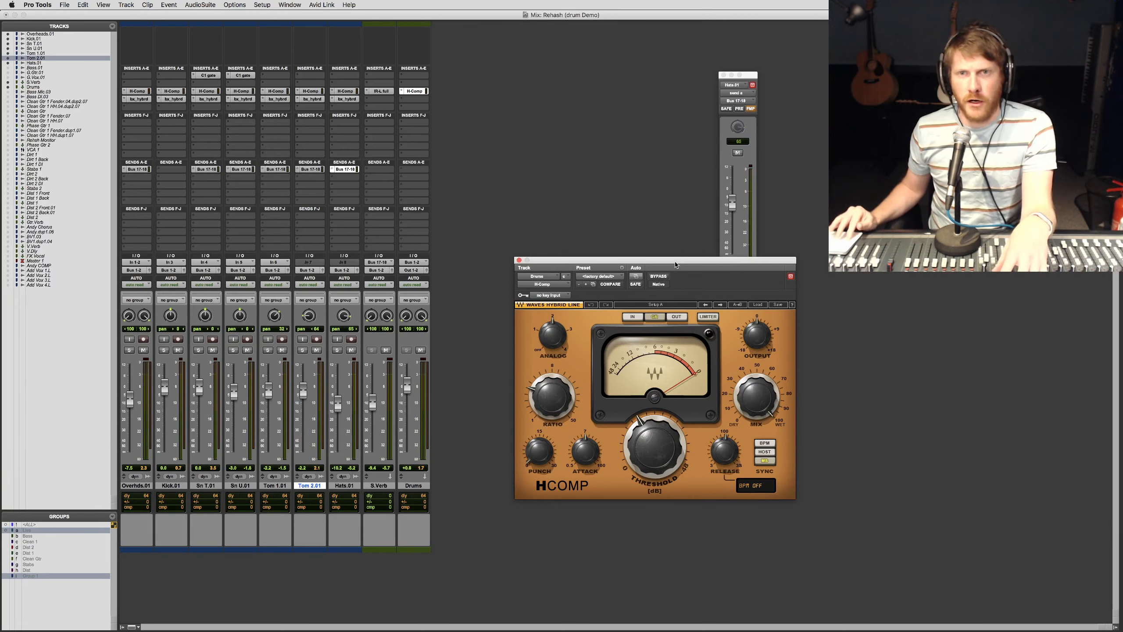
left_click_drag(675, 264, 536, 242)
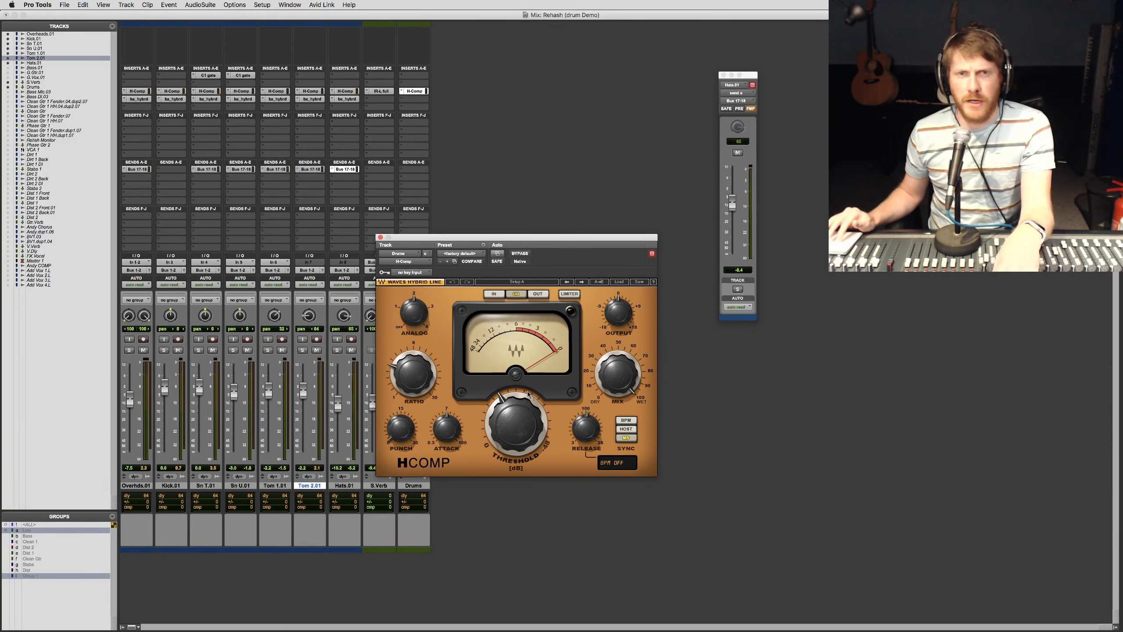
Adjust the attack, threshold, ratio and punch of the Drums bus H-Comp
left_click_drag(444, 438, 444, 433)
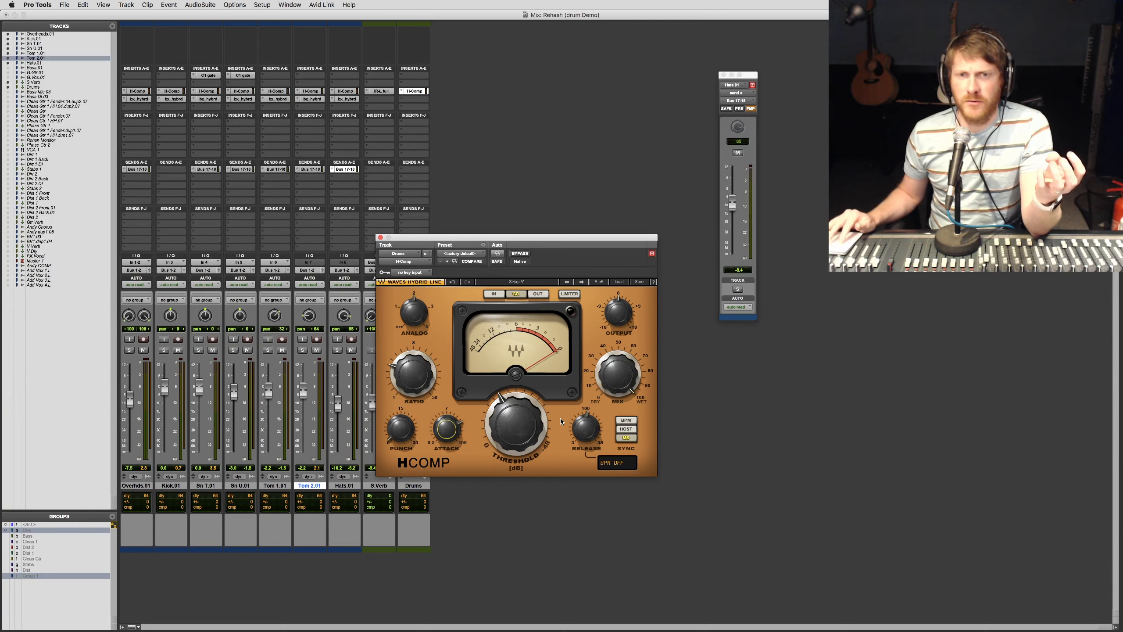
left_click_drag(515, 424, 515, 421)
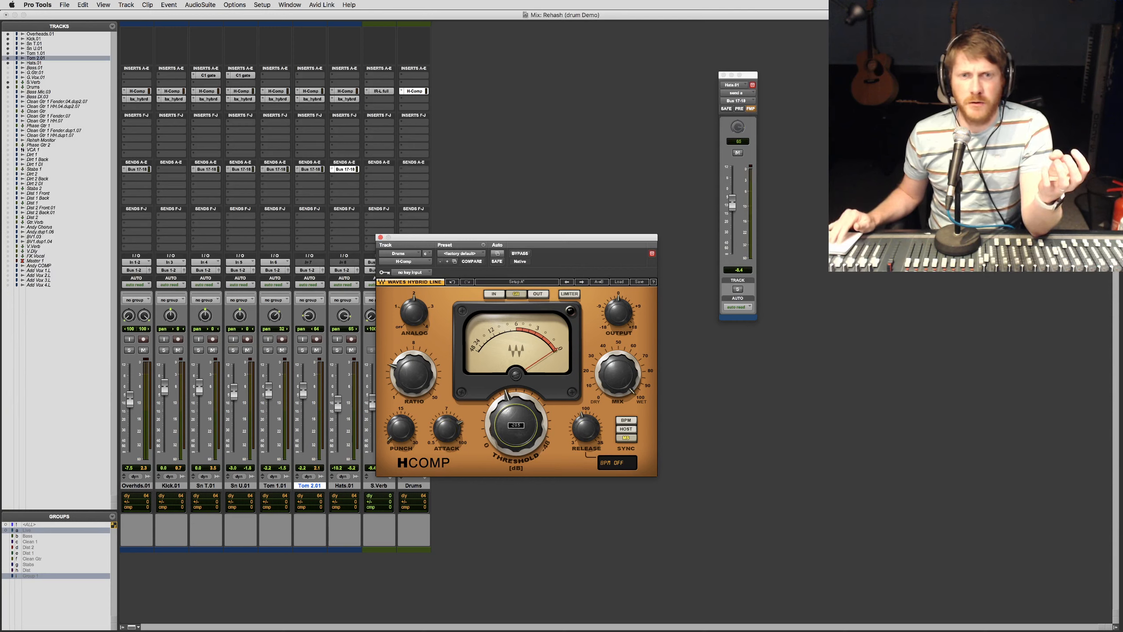
left_click_drag(416, 381, 415, 370)
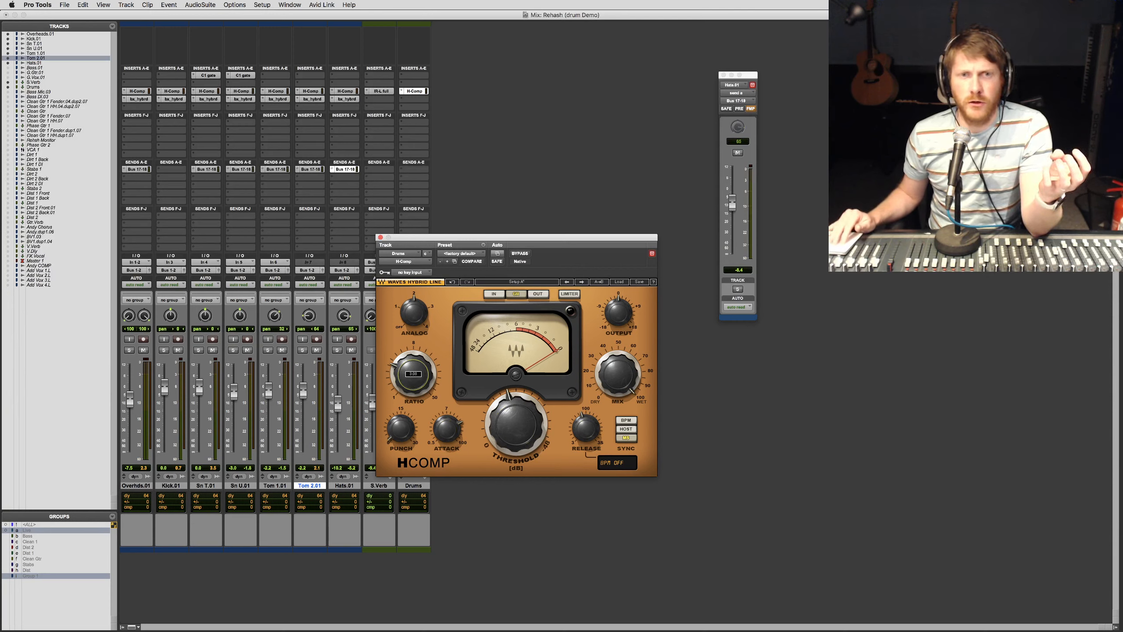
left_click(399, 439)
Play the drums from about 1:17, refine the Drums H-Comp threshold and bypass the compressor for comparison
key("super+equal")
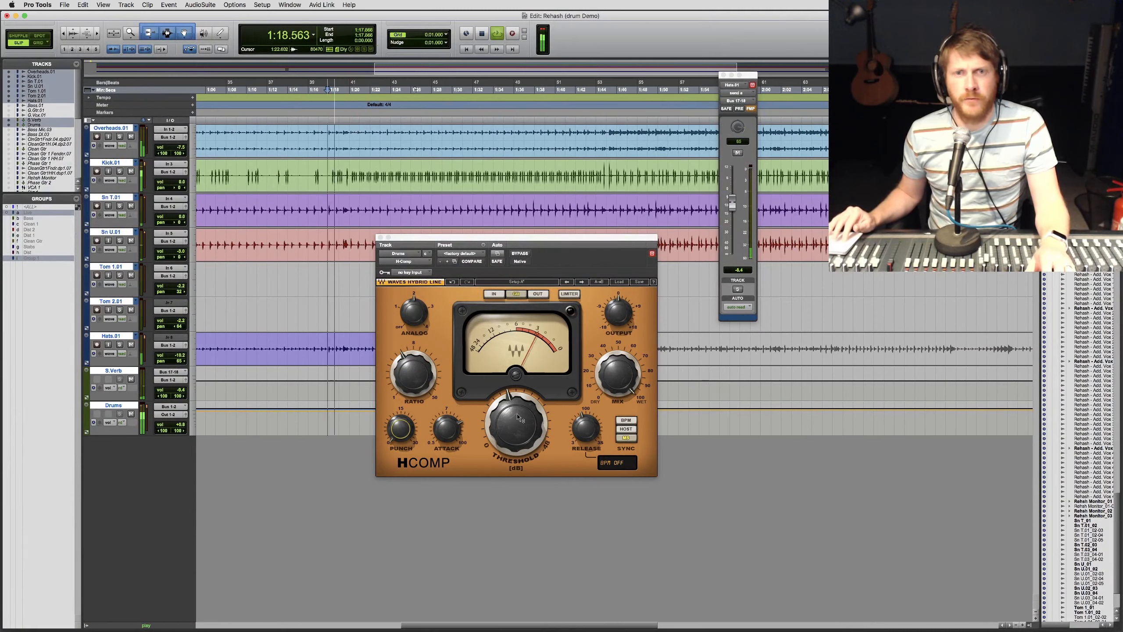
mouse_move(518, 423)
left_click_drag(518, 424, 518, 418)
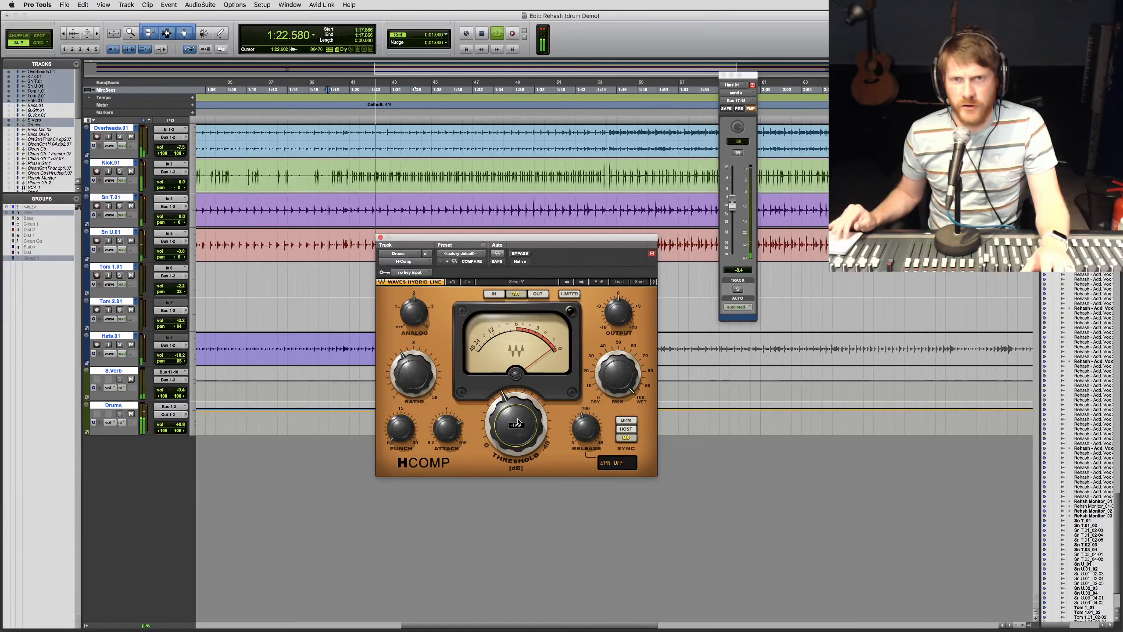
left_click(519, 253)
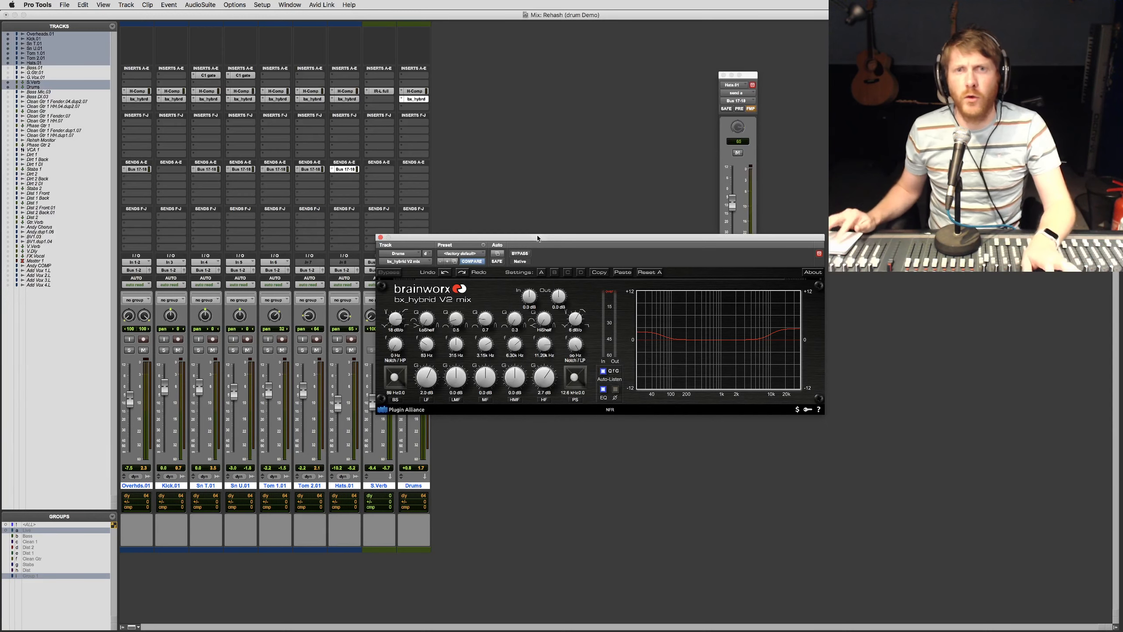
Raise the LF boost slightly on the Drums bx_hybrid EQ, add an HMF cut of -10.7 dB at 873 Hz with Q 15.0, and bypass it for comparison
left_click_drag(540, 237, 648, 239)
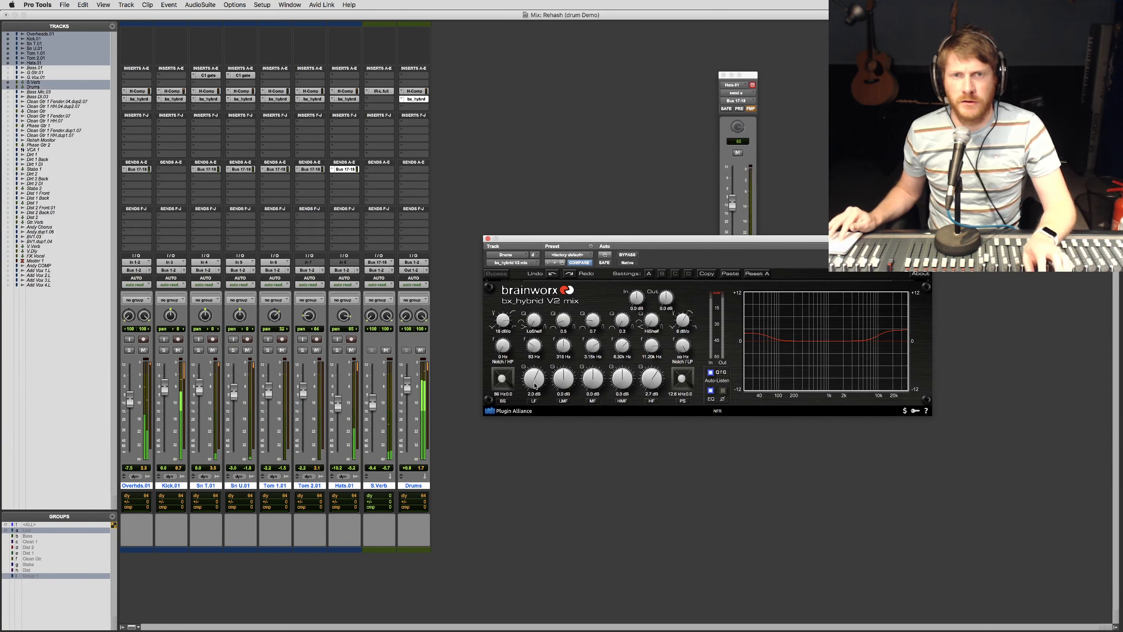
left_click_drag(535, 383, 537, 381)
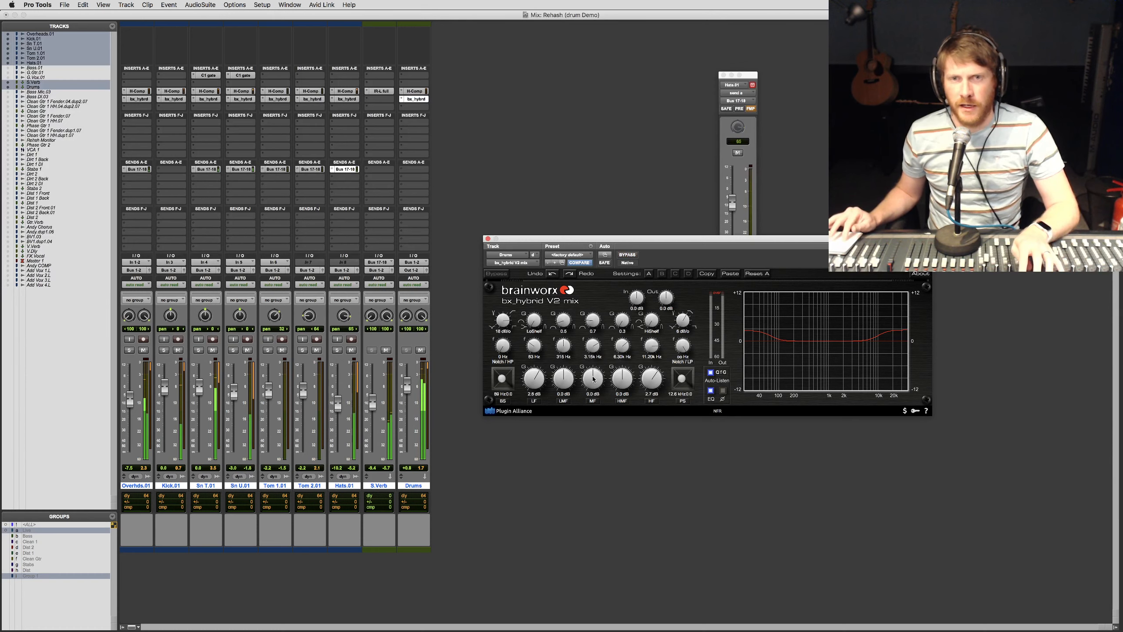
left_click_drag(622, 346, 615, 377)
left_click_drag(622, 320, 622, 216)
left_click_drag(622, 379, 710, 428)
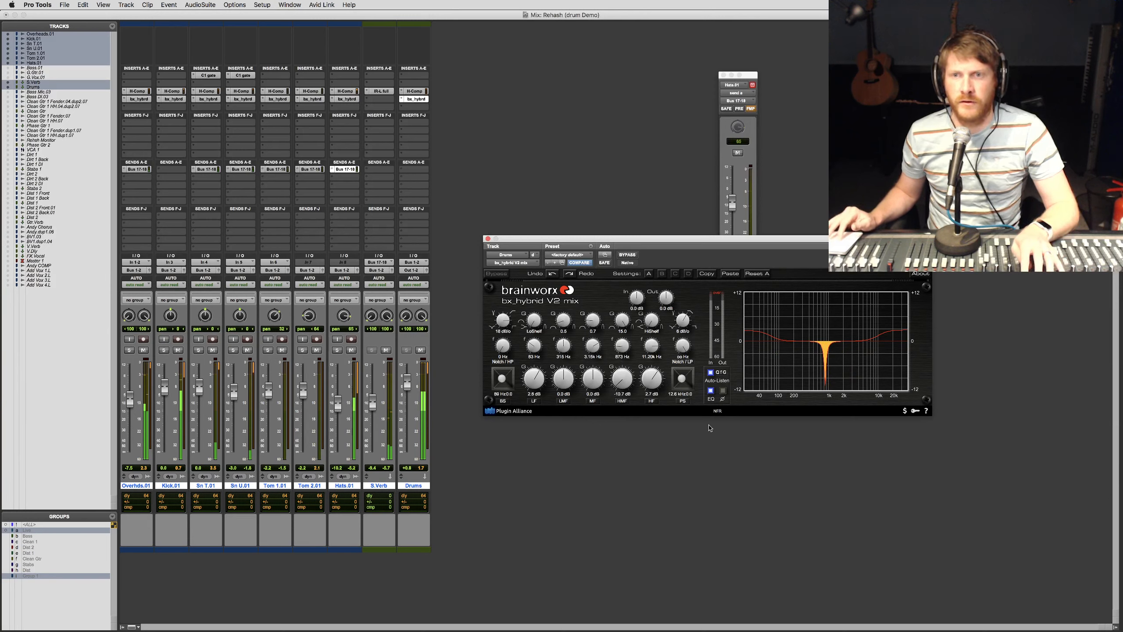
left_click(627, 255)
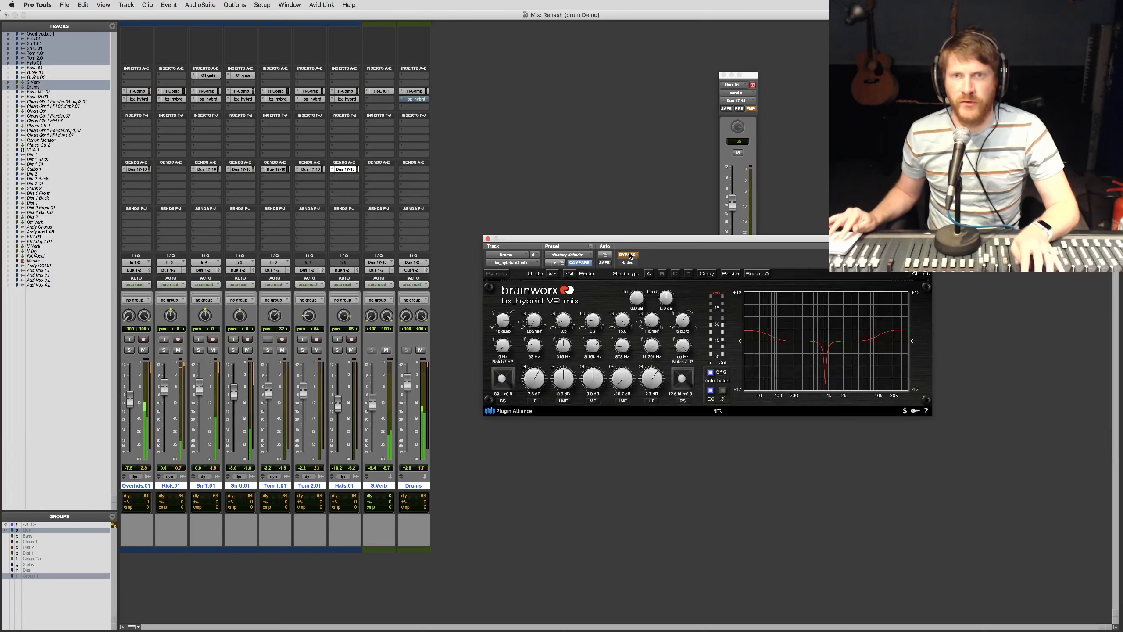
Compare the Drums bx_hybrid EQ against bypass and add a narrow MF cut of -6.4 dB at 3.77 kHz with Q 14.1
left_click(628, 255)
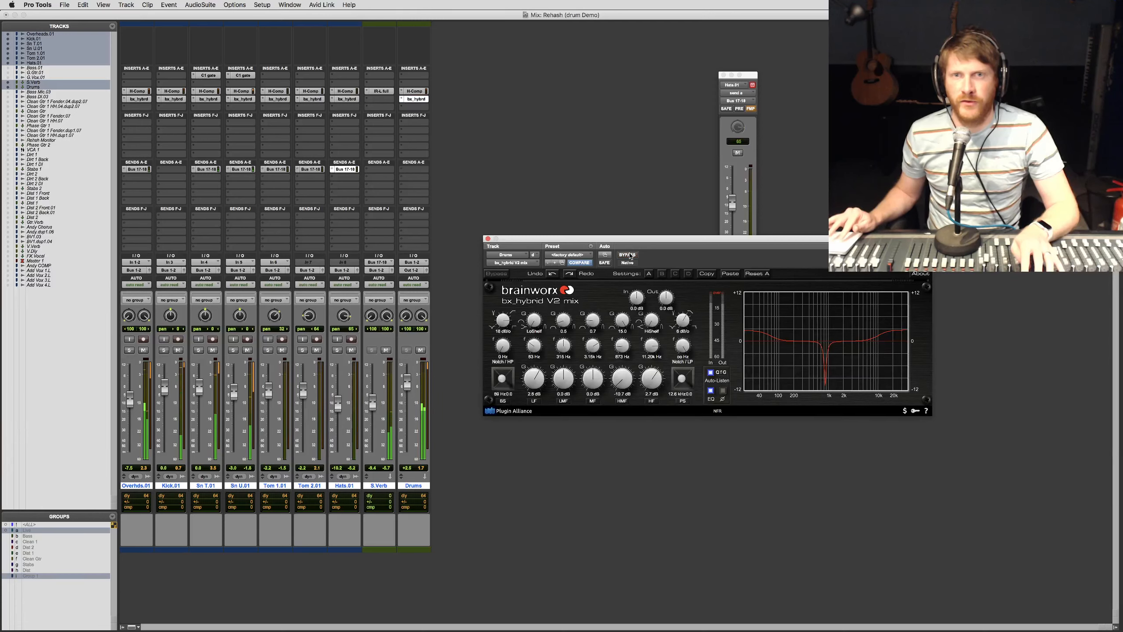
left_click(630, 256)
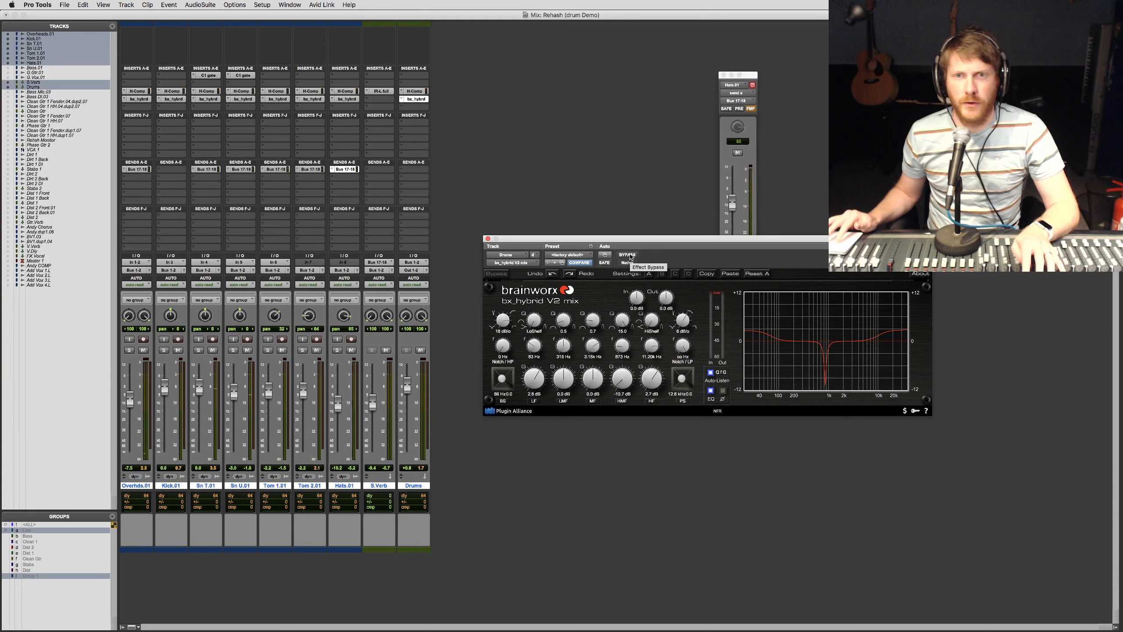
left_click(630, 256)
left_click_drag(593, 319, 597, 276)
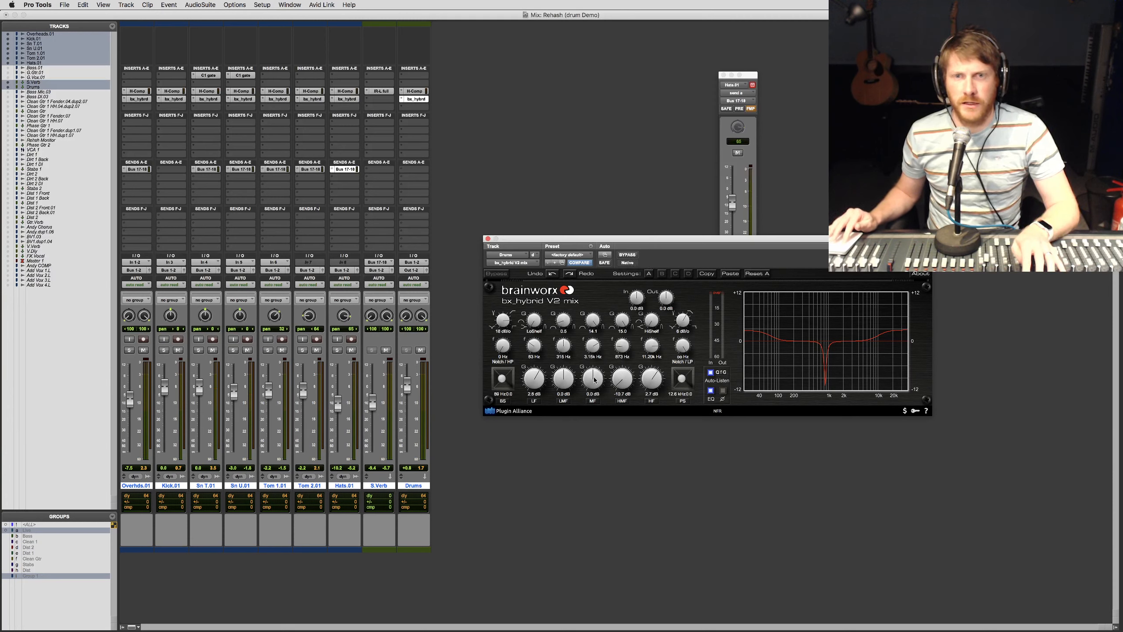
left_click_drag(595, 379, 593, 417)
key("space")
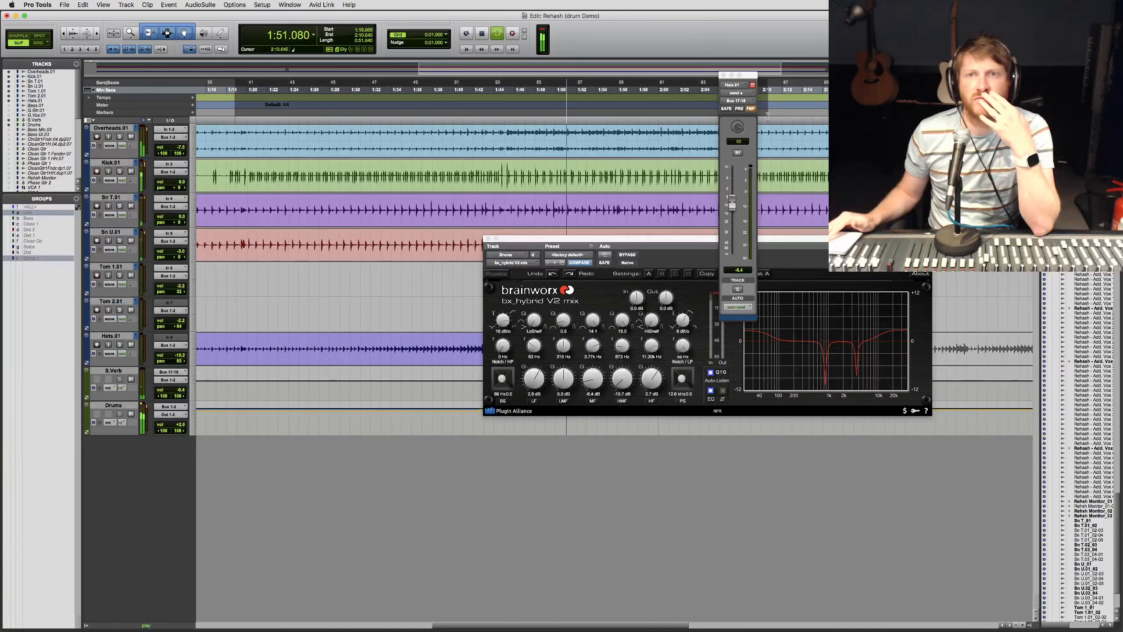
Replay the drums from about 1:18 and compare the mix with all H-Comp, reverb and bx_hybrid inserts bypassed and re-enabled
key("space")
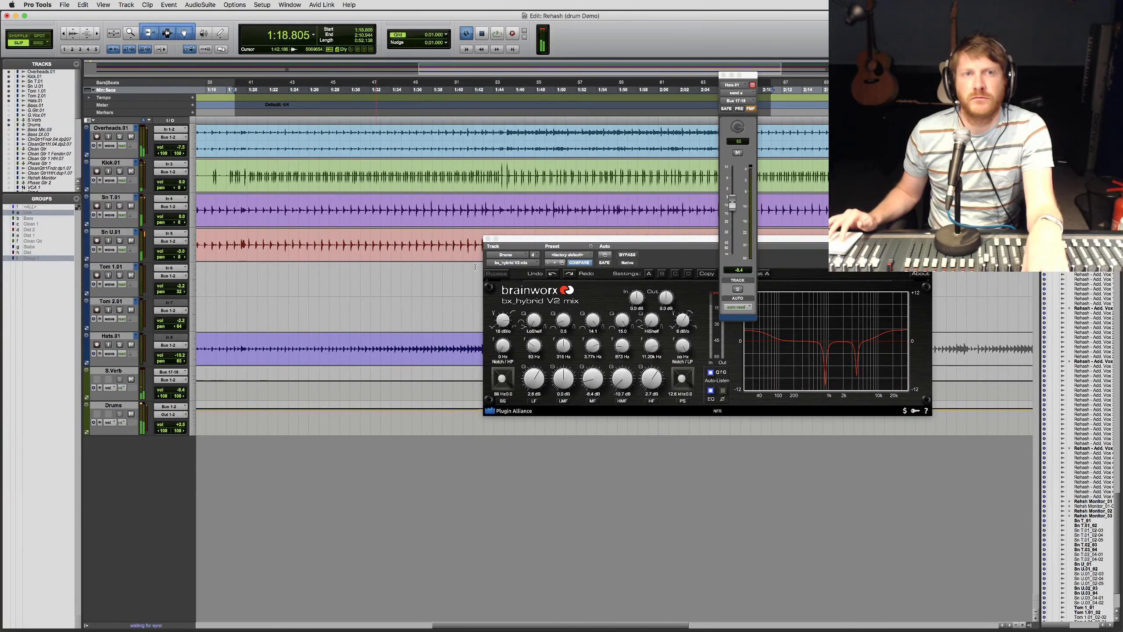
key("space")
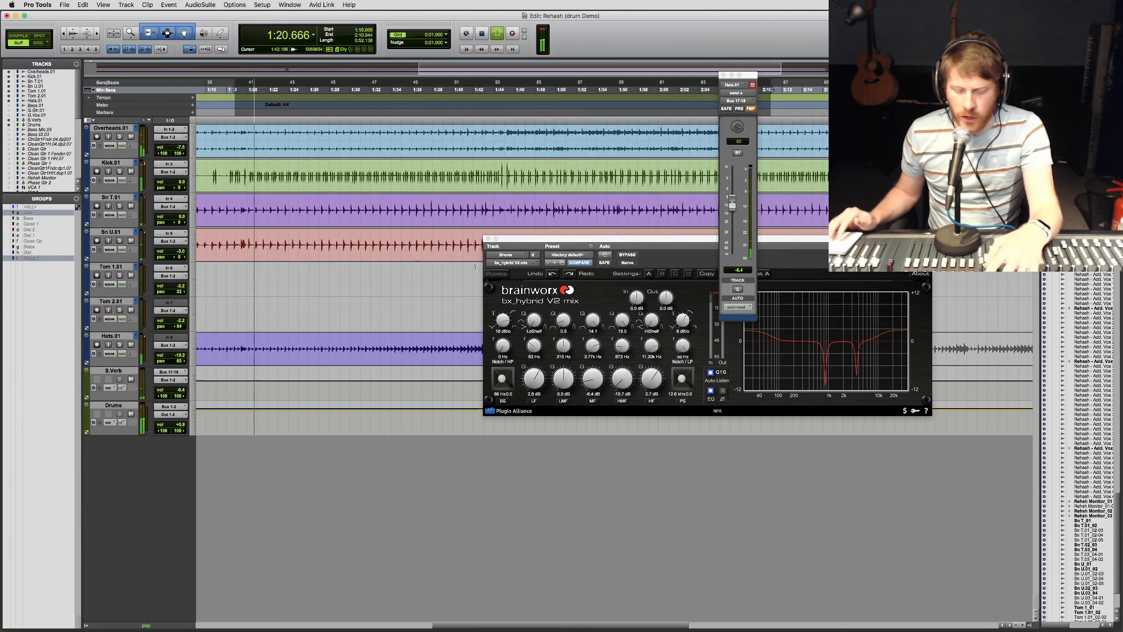
key("super+equal")
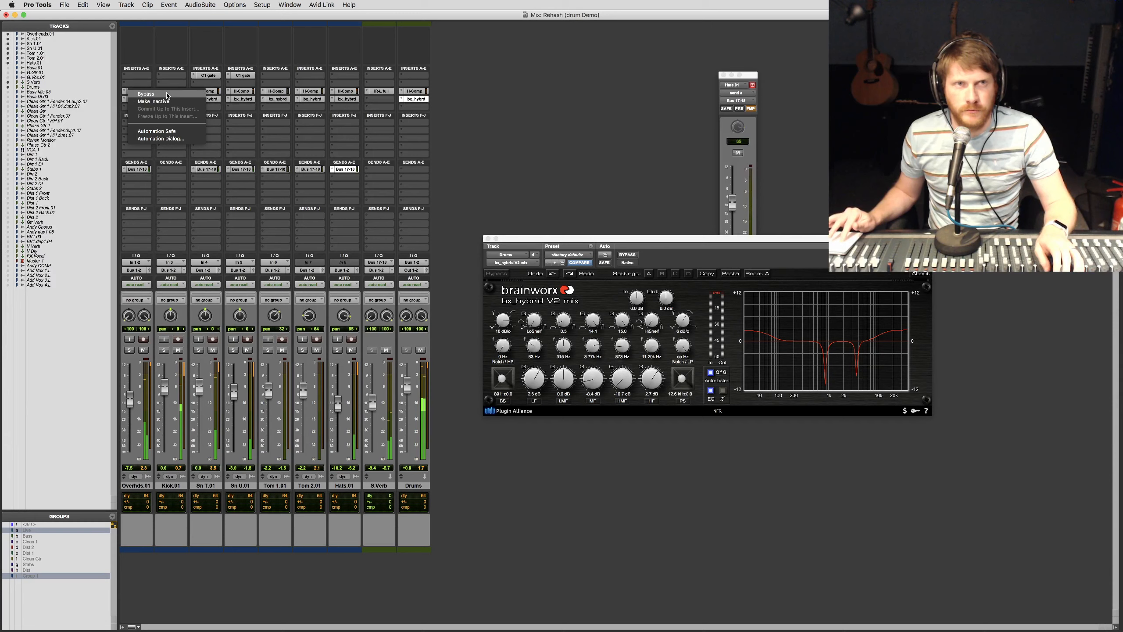
right_click(129, 98)
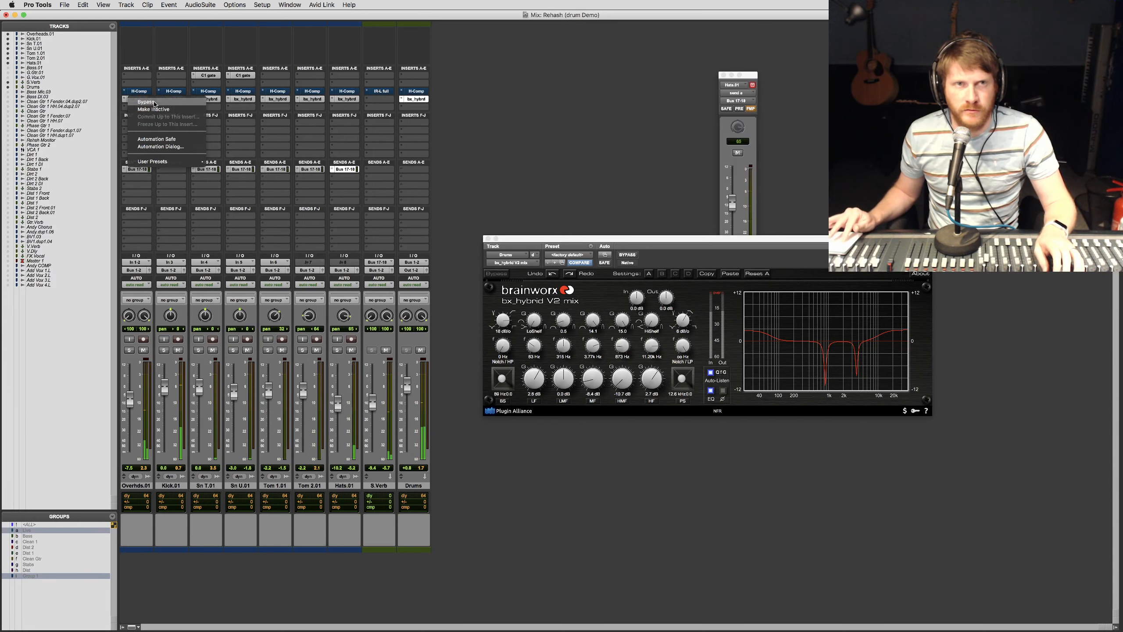
left_click(155, 102)
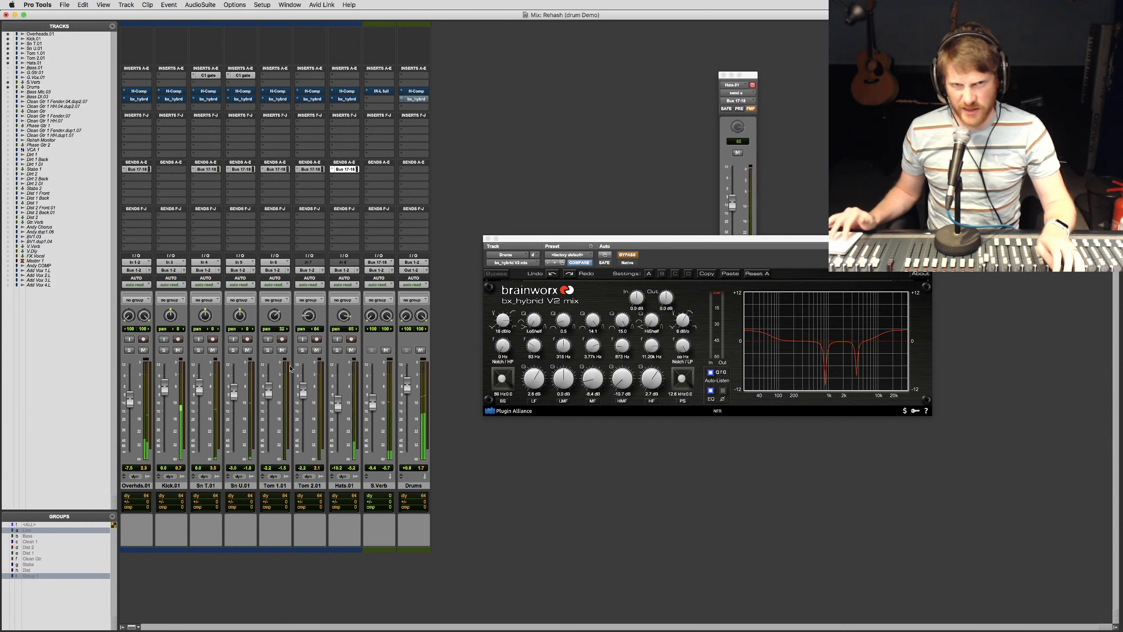
right_click(138, 99)
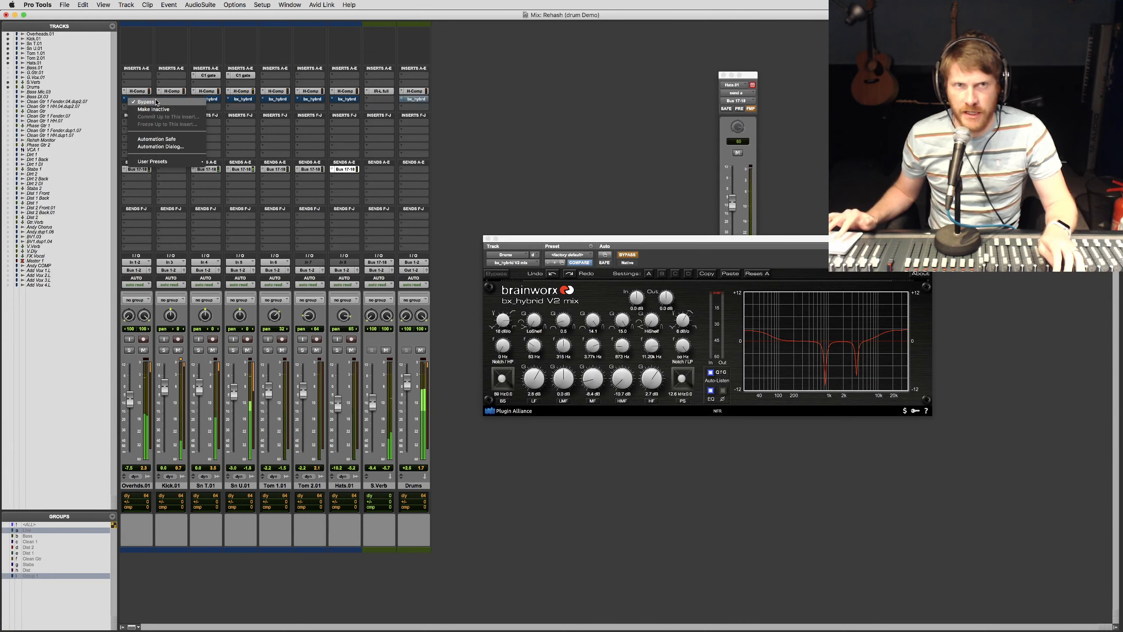
left_click(173, 100, "alt+super")
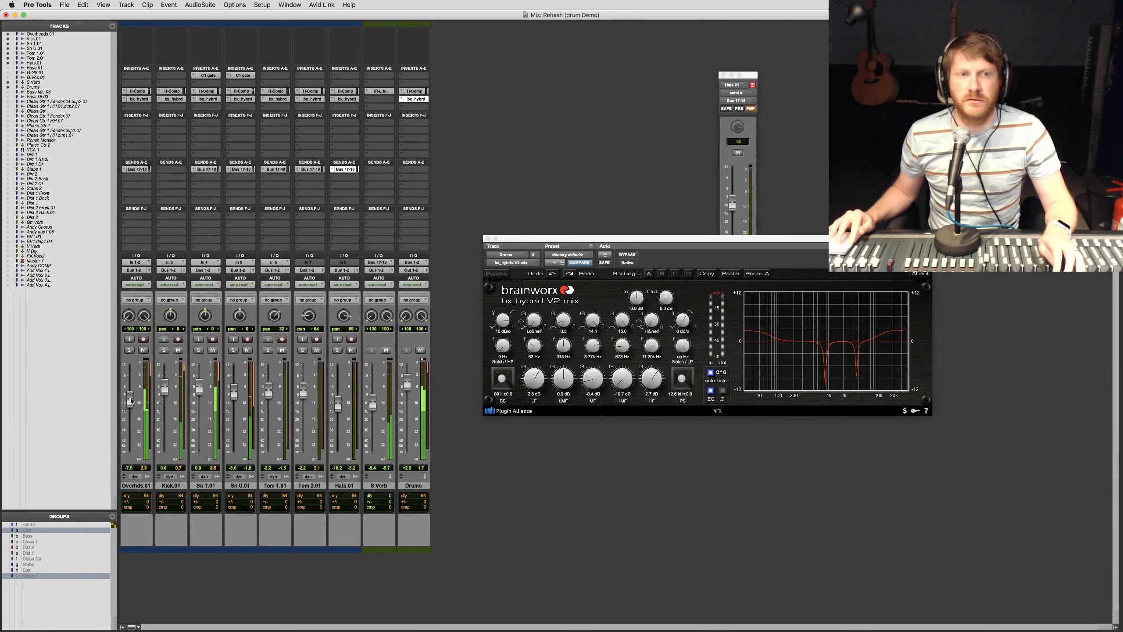
Lower the Overheads fader to -10.2 dB in the Mix window, leaving the EQ inserts active
left_click_drag(130, 400, 131, 404)
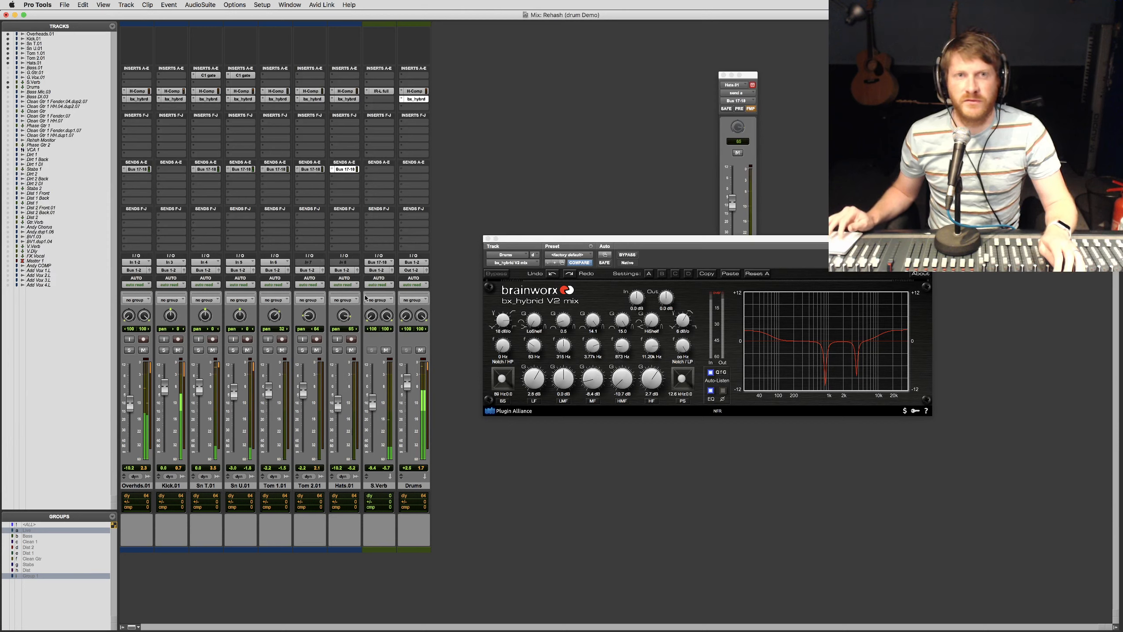
right_click(138, 100)
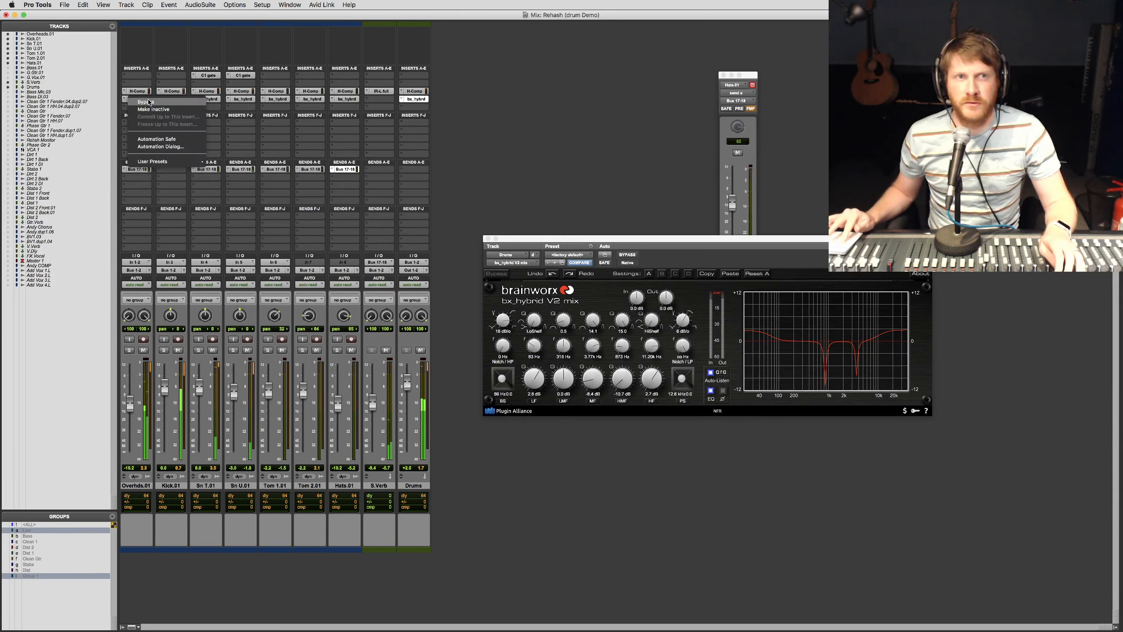
left_click(286, 154)
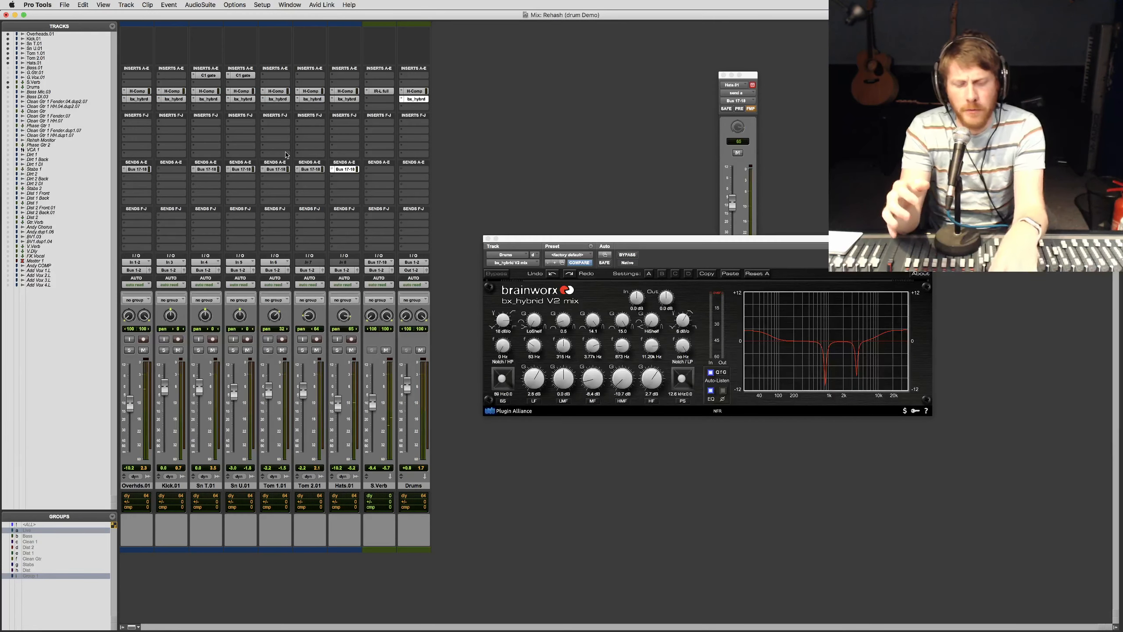
Move the Drums bx_hybrid window clear of the snare and hat tracks in the Edit window and switch to OBS
key("super+equal")
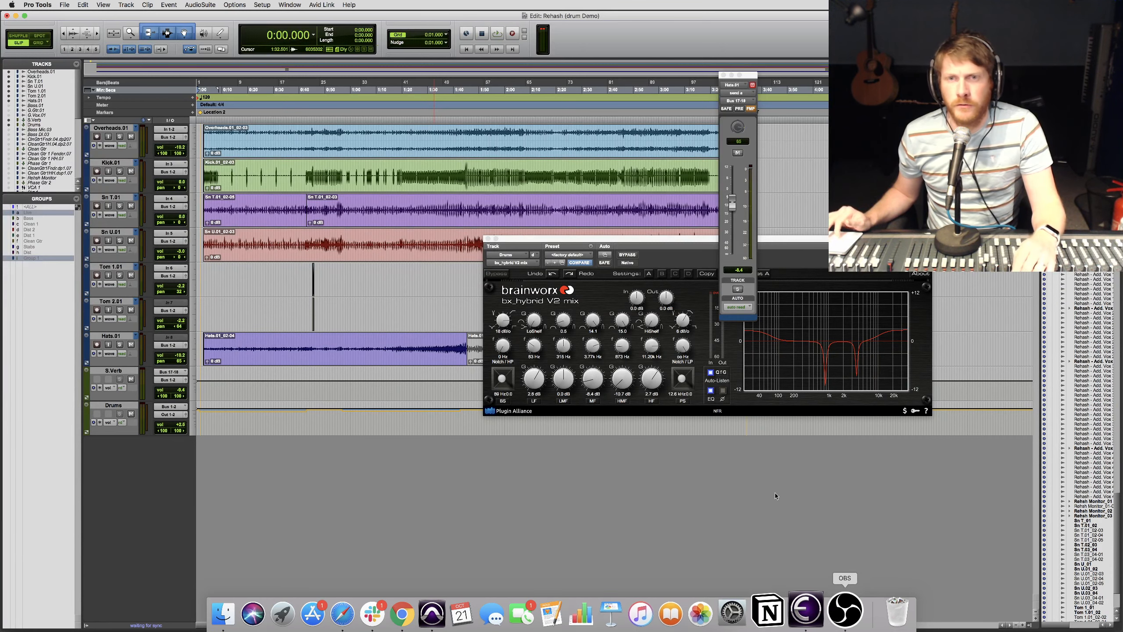
left_click_drag(664, 239, 335, 381)
mouse_move(600, 628)
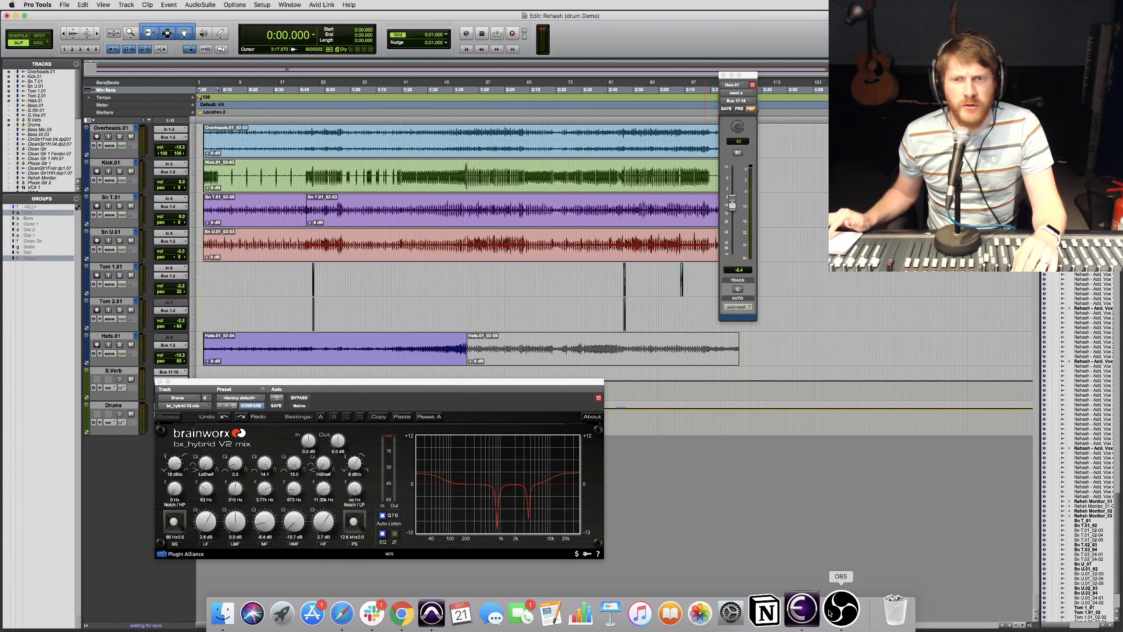
left_click(837, 611)
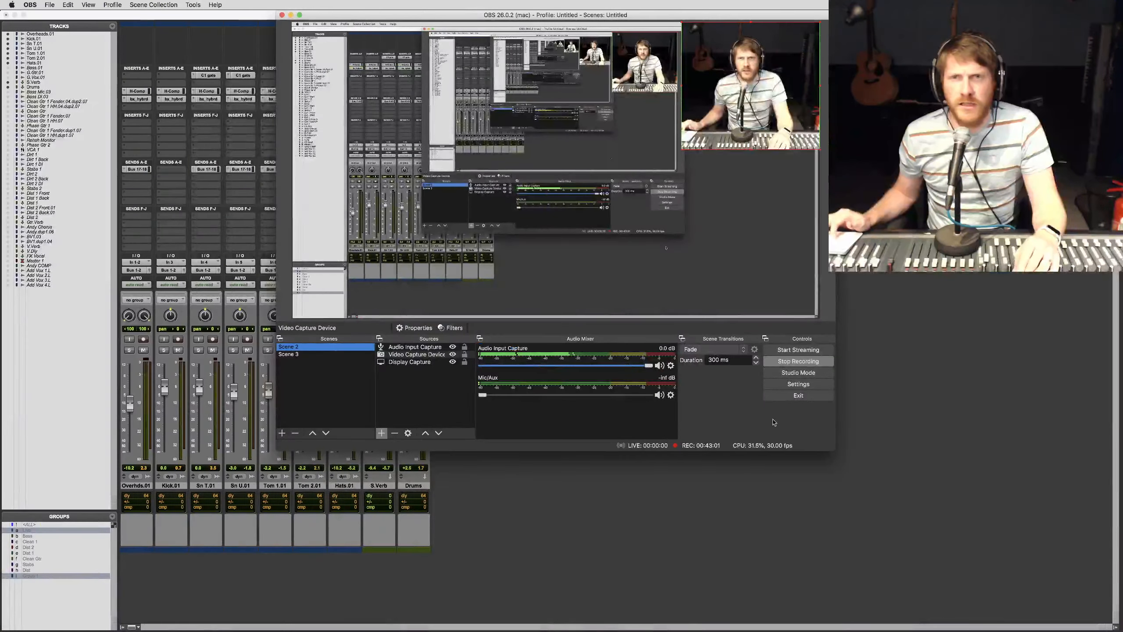